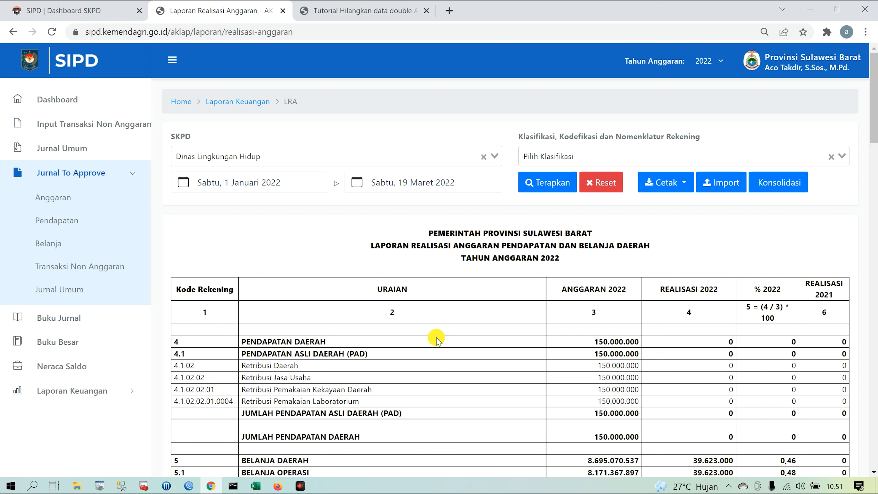
Check the 2022 realization amount for Belanja Daerah in the Dinas Lingkungan Hidup LRA report.
click(91, 388)
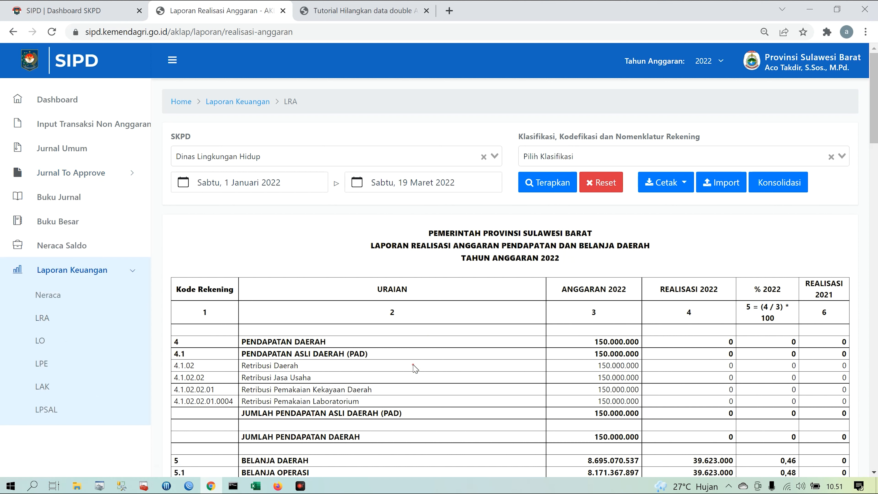
scroll(707, 443, down, 1)
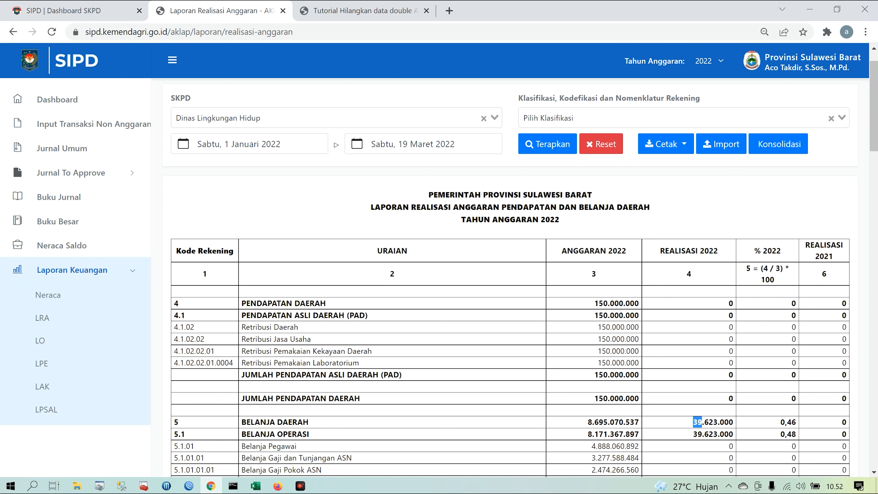
double_click(701, 424)
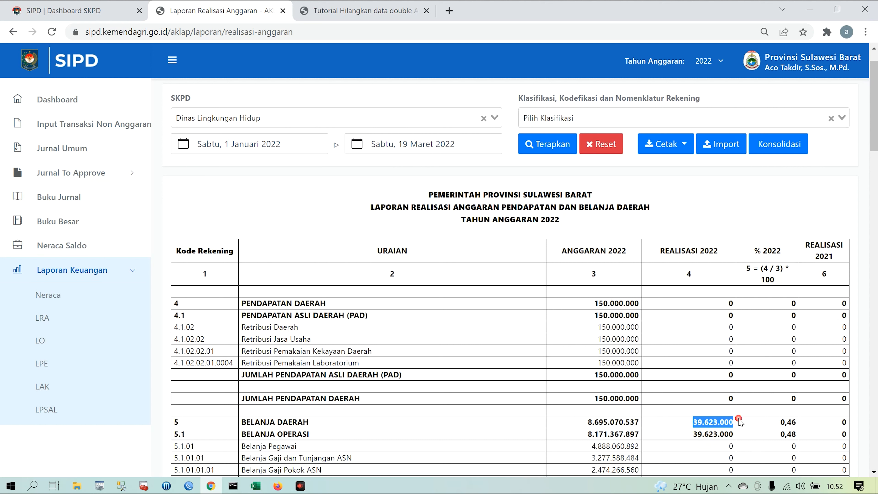
click(445, 308)
scroll(444, 308, up, 2)
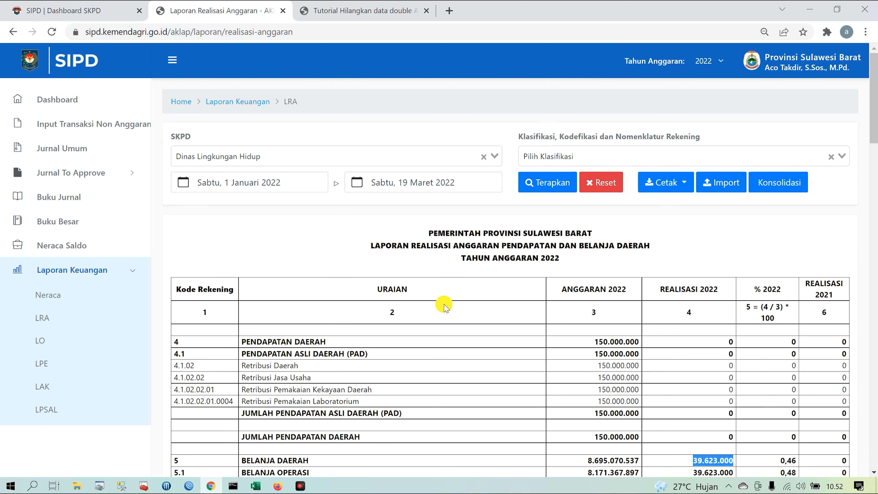
Open the Belanja journals awaiting approval and filter them from 1 Januari 2022 to 19 Maret 2022.
click(107, 175)
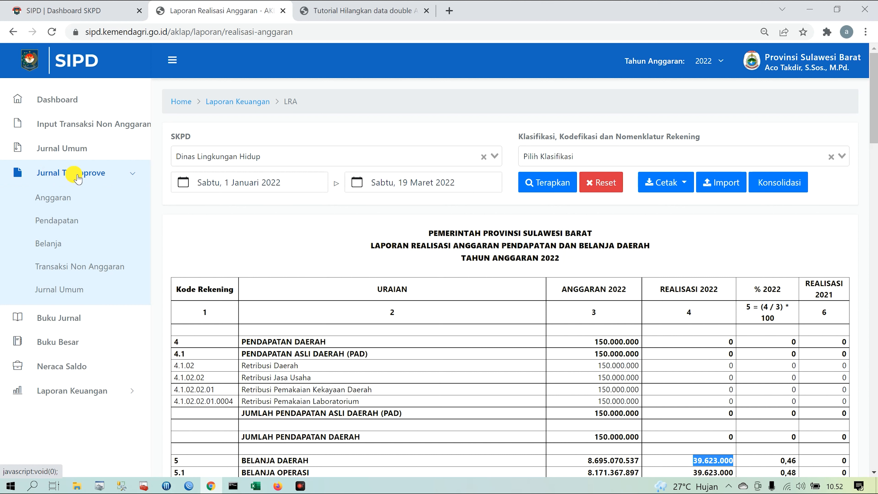
click(53, 244)
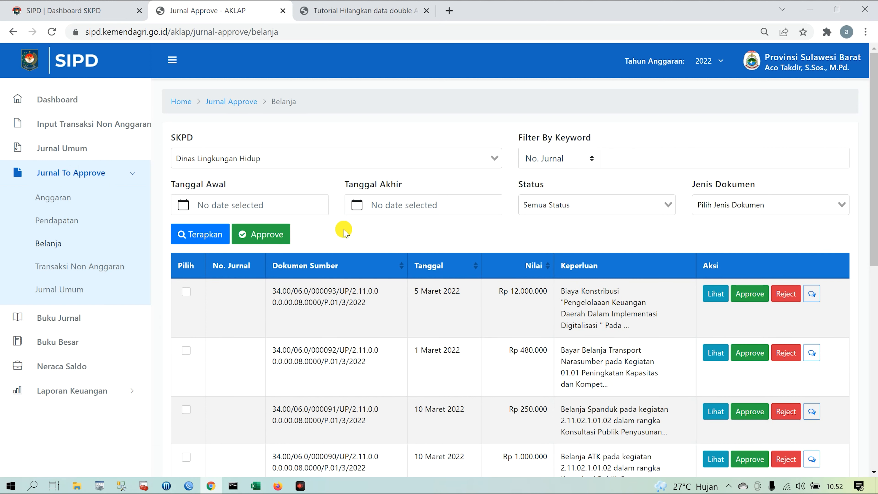
click(186, 206)
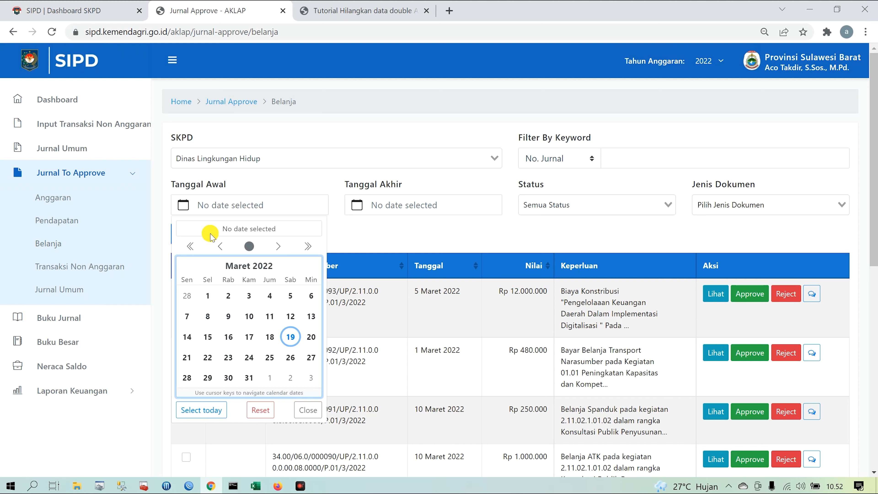
click(219, 246)
click(220, 247)
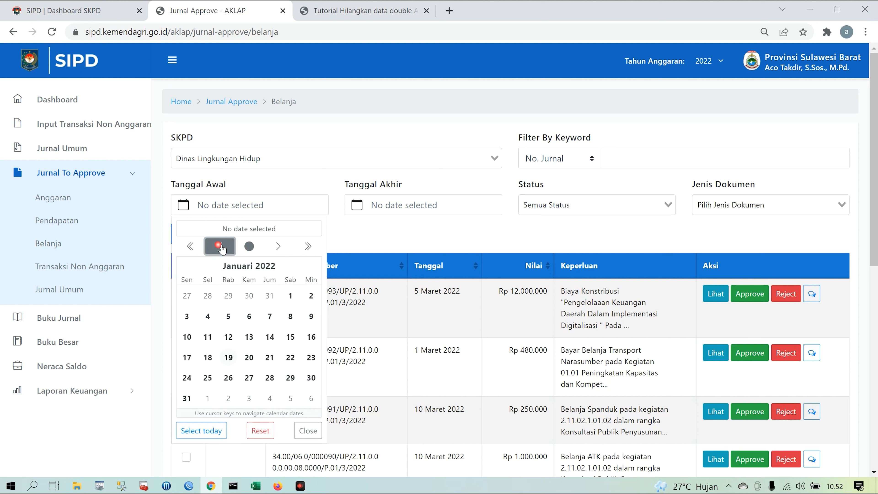
click(292, 295)
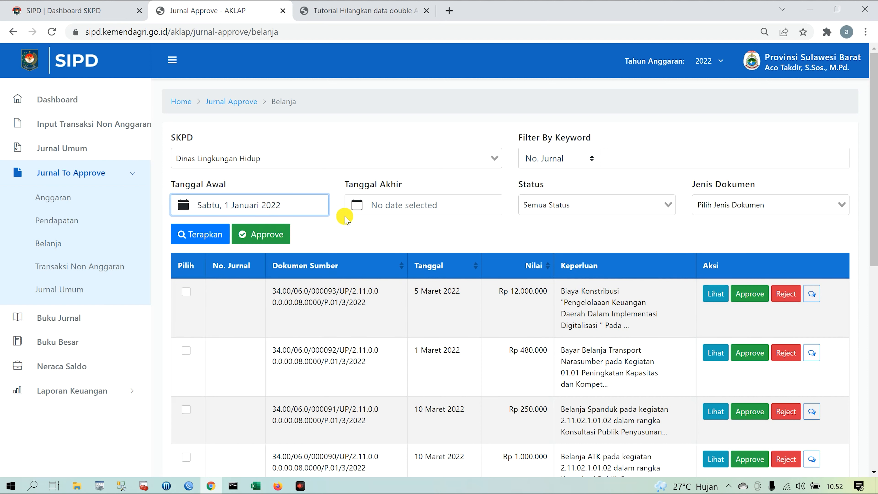
click(358, 205)
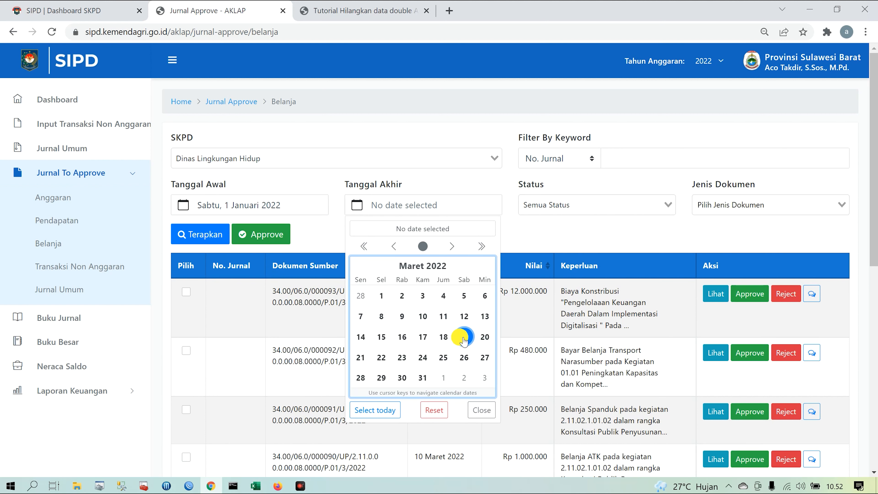
click(463, 337)
click(204, 239)
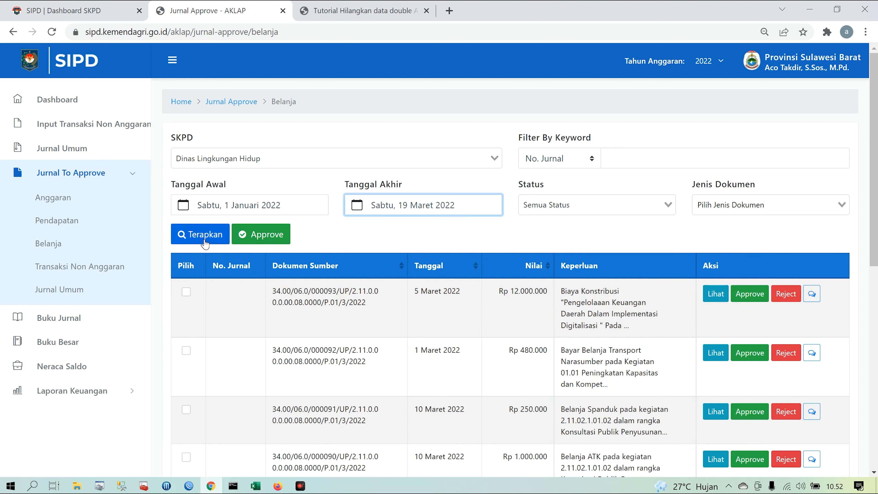
Look through the listed Belanja journals and filter them by the status Approved.
scroll(490, 392, down, 4)
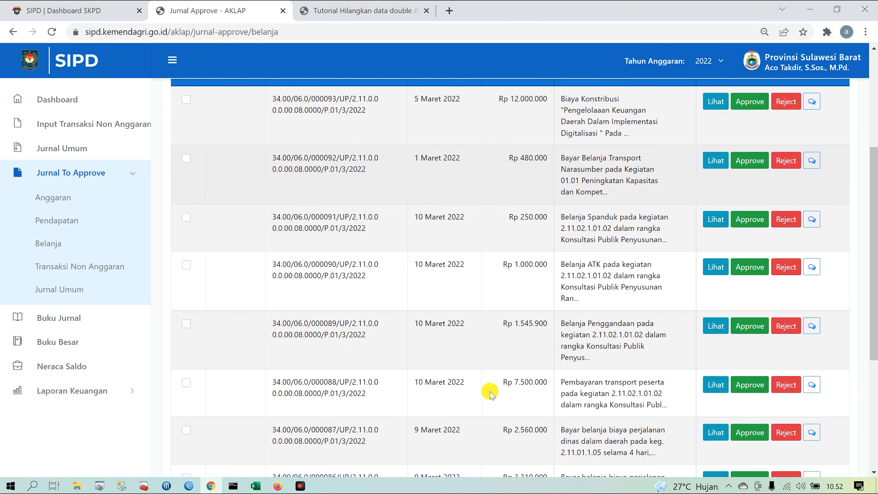
scroll(490, 393, down, 4)
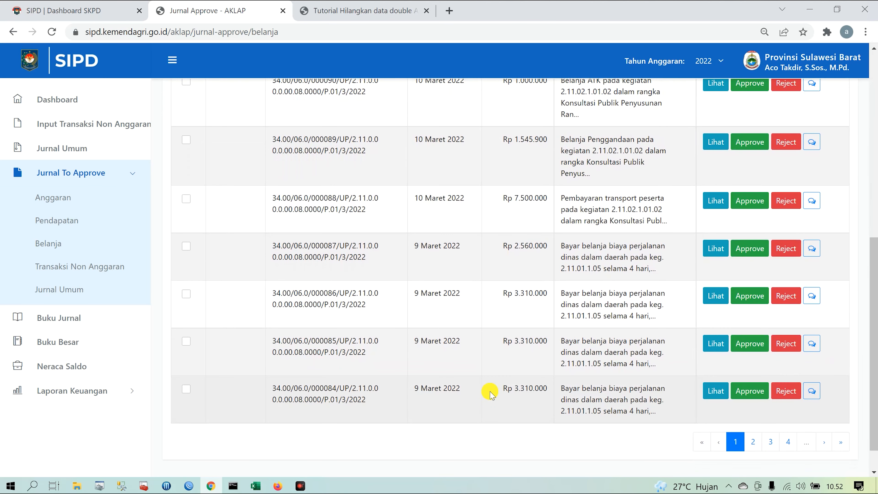
scroll(490, 393, down, 1)
scroll(456, 239, up, 5)
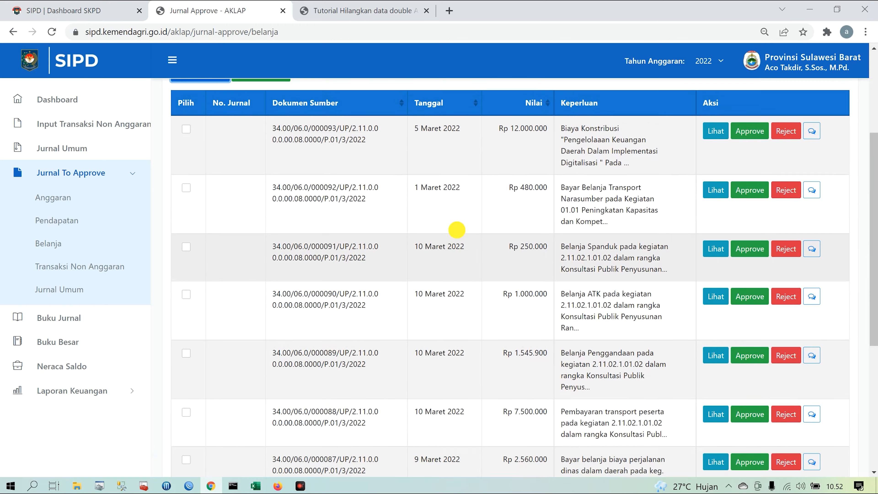
scroll(456, 230, up, 3)
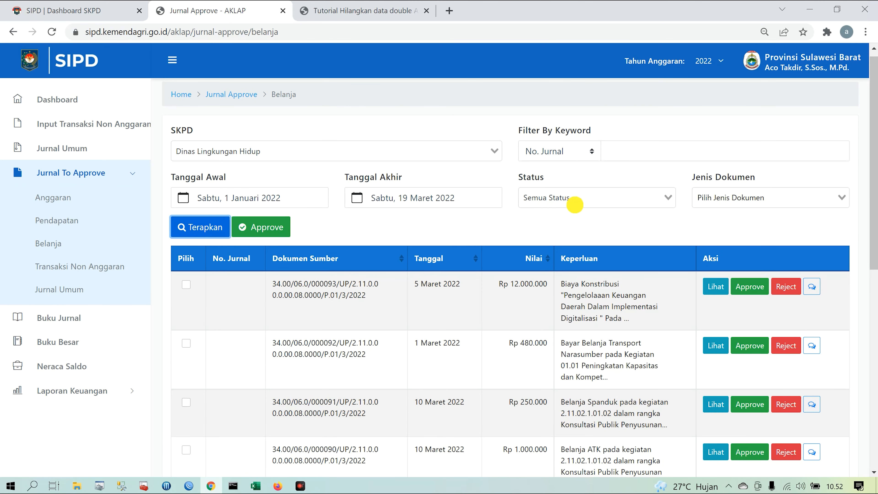
click(575, 204)
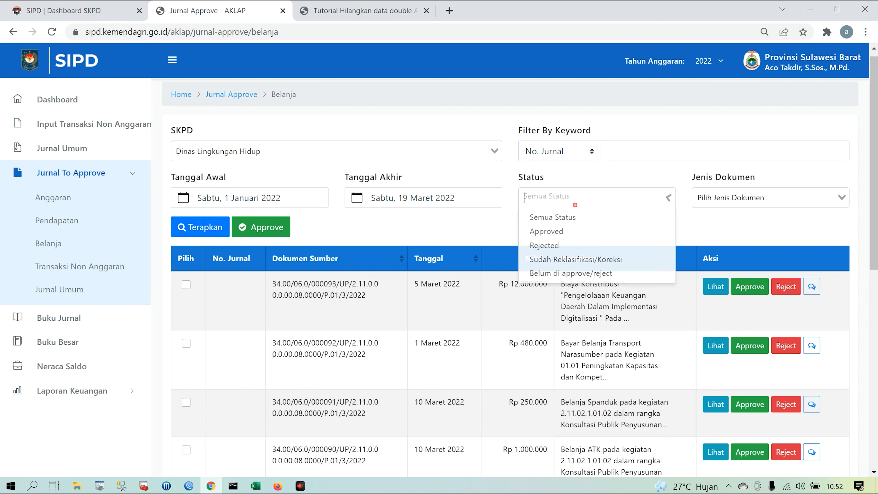
click(569, 232)
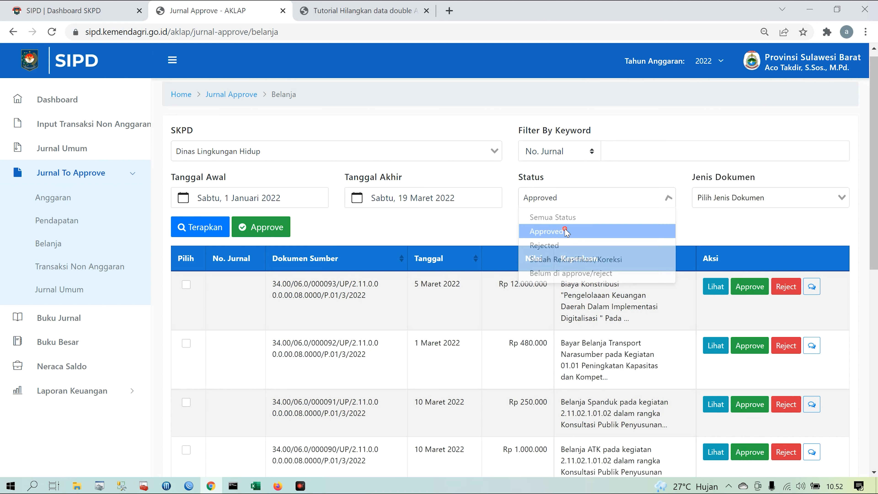
click(209, 230)
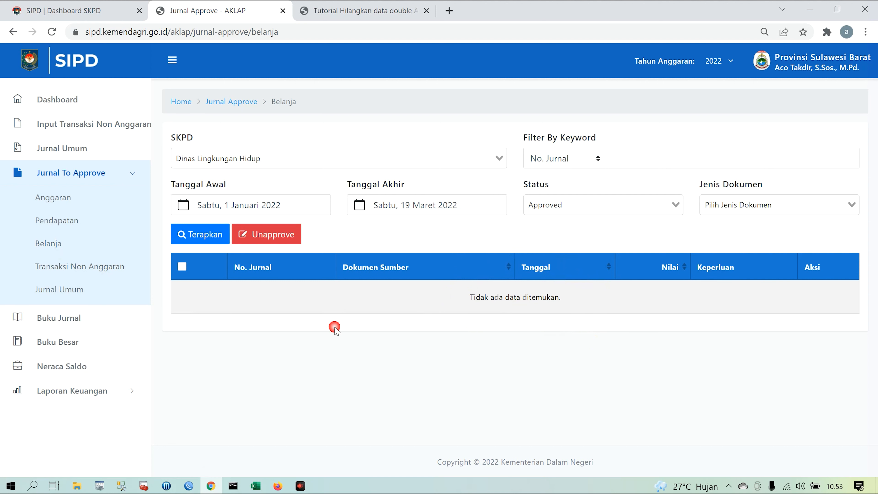
Reopen the LRA financial report and check the Belanja Daerah realization for 2022 again.
click(111, 390)
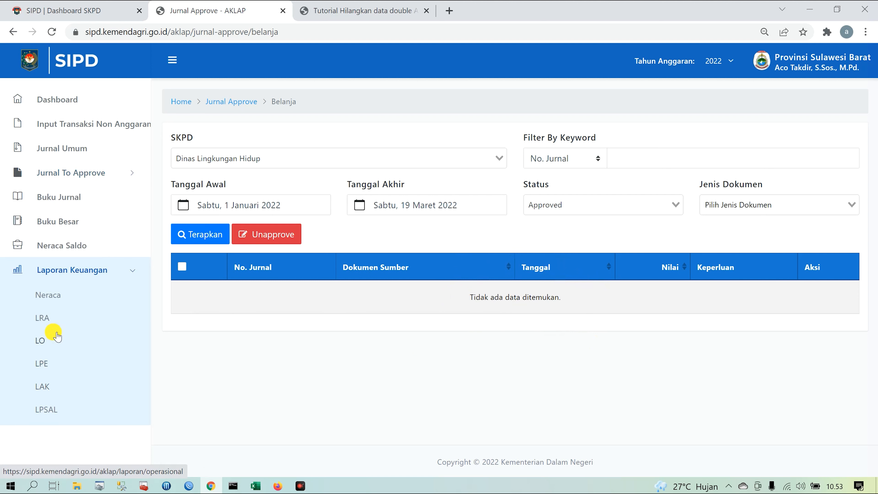
click(48, 318)
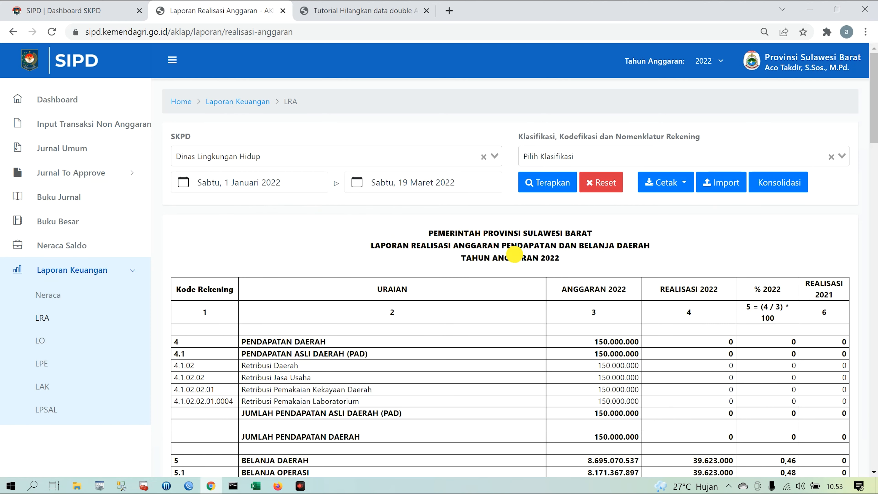
scroll(632, 344, down, 2)
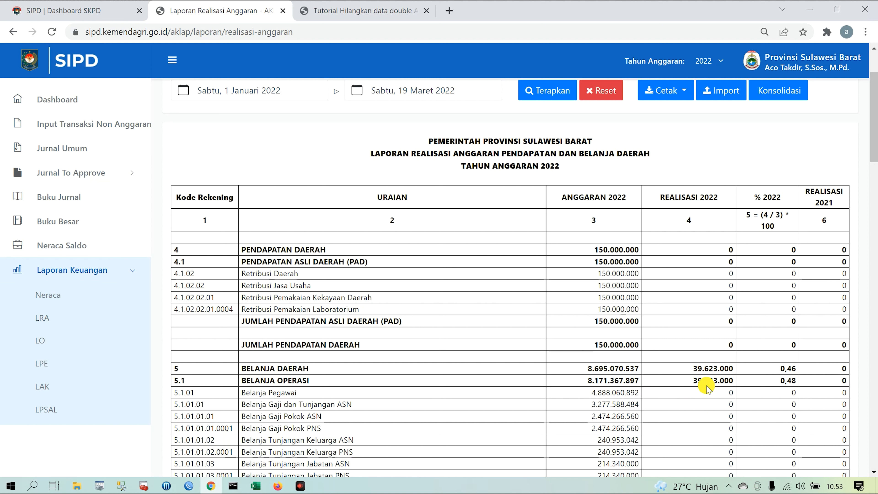
drag(691, 372, 733, 369)
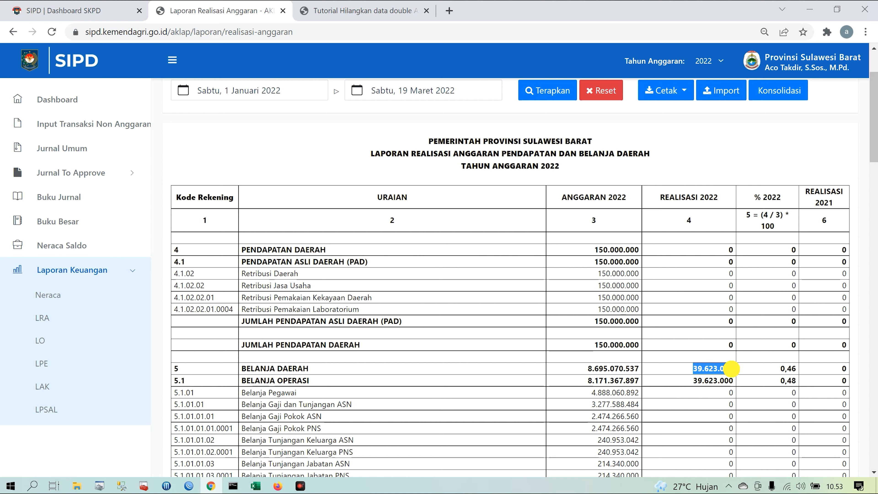
click(731, 369)
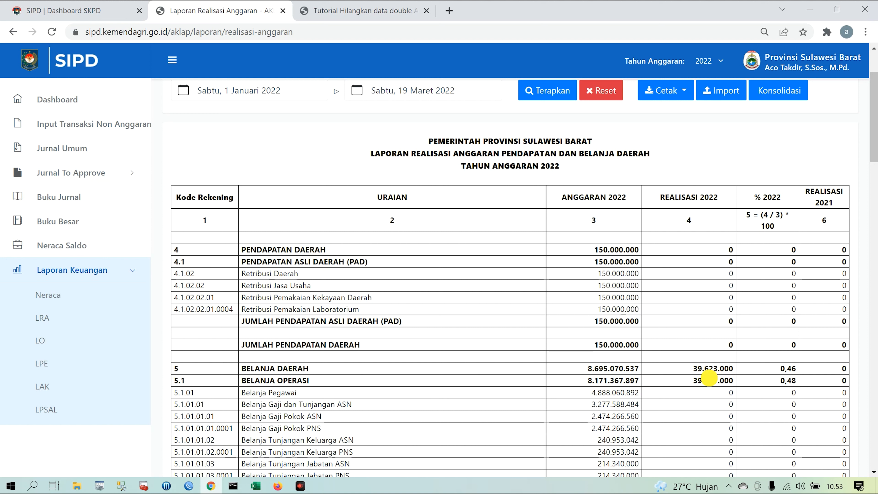
drag(693, 372, 729, 369)
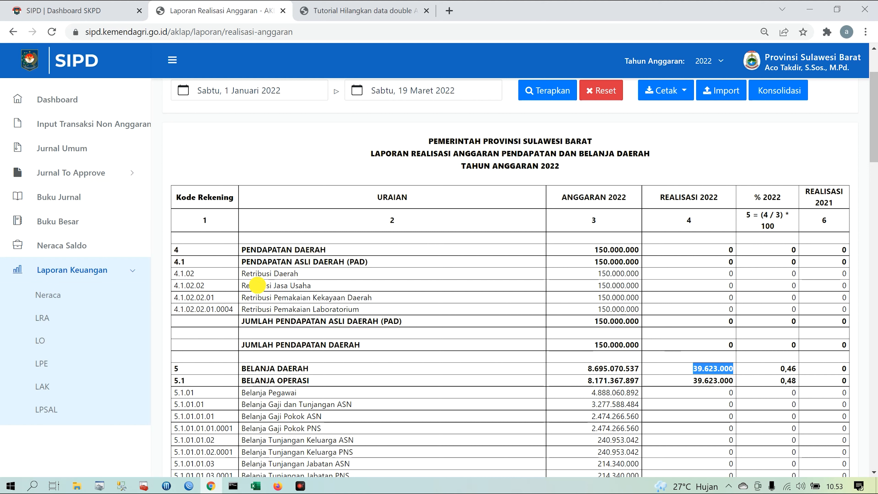
Open Buku Jurnal for Dinas Lingkungan Hidup and review the posted journals with their source documents.
click(68, 200)
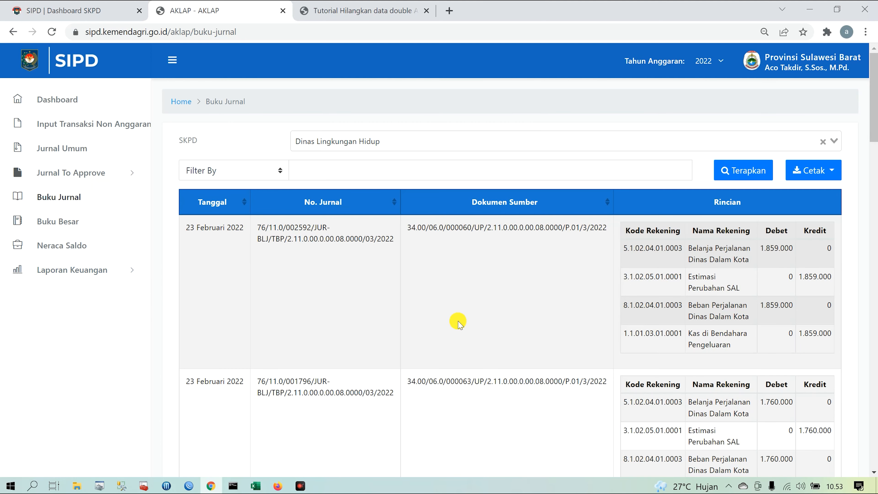
scroll(550, 316, down, 2)
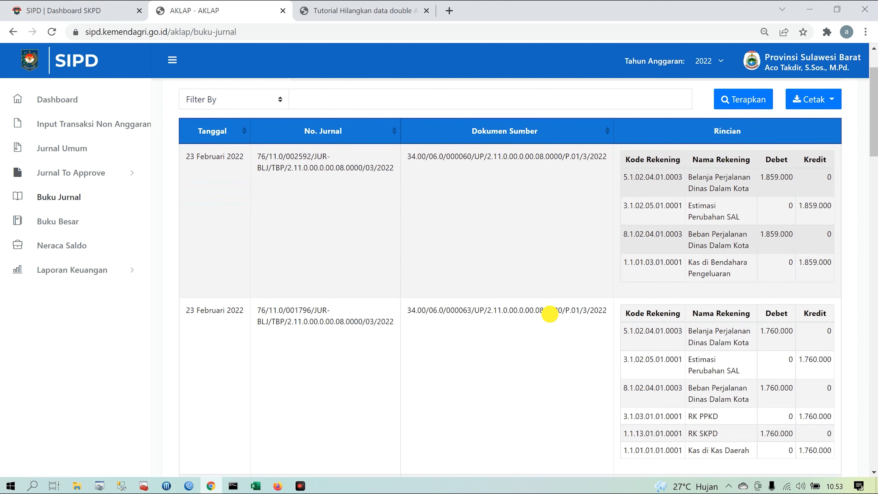
scroll(550, 315, down, 9)
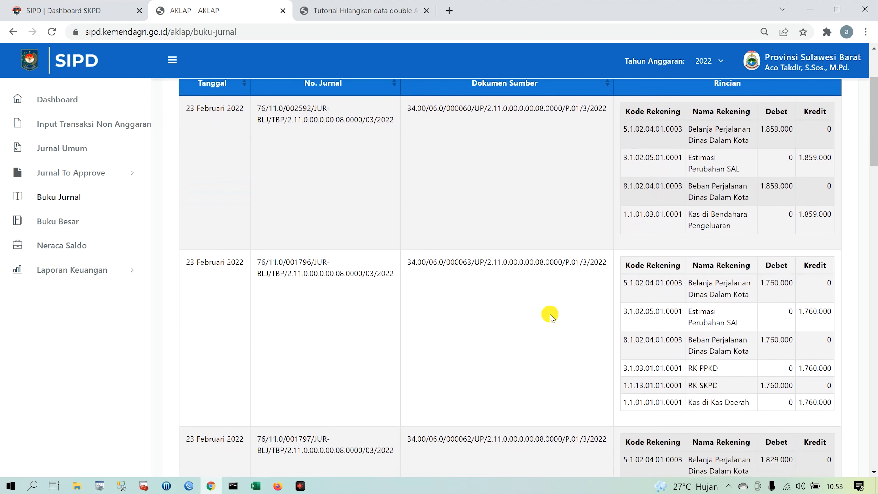
scroll(550, 315, down, 20)
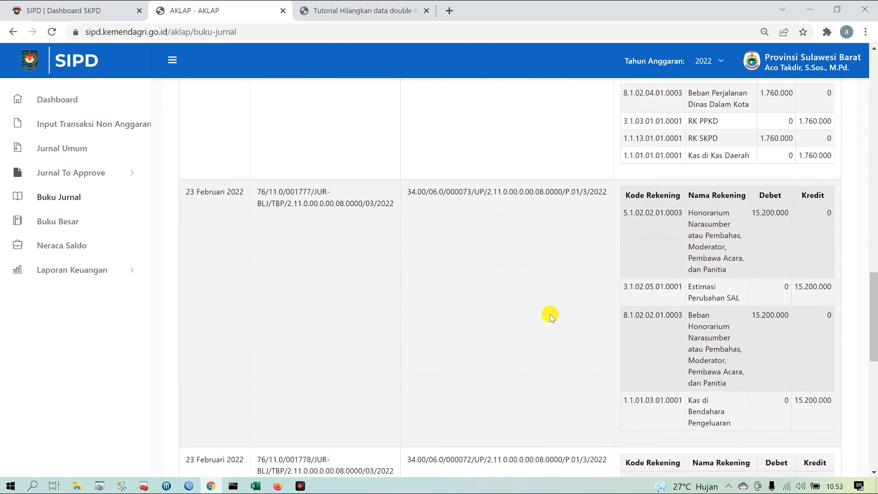
scroll(550, 316, down, 3)
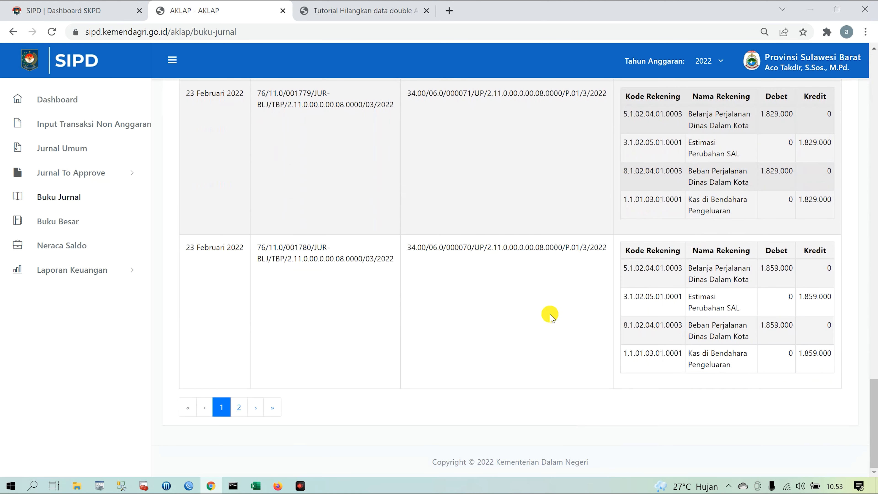
Switch to the duplicate TBP list in Excel and compare the three highlighted amounts with the figure beside the total.
click(264, 487)
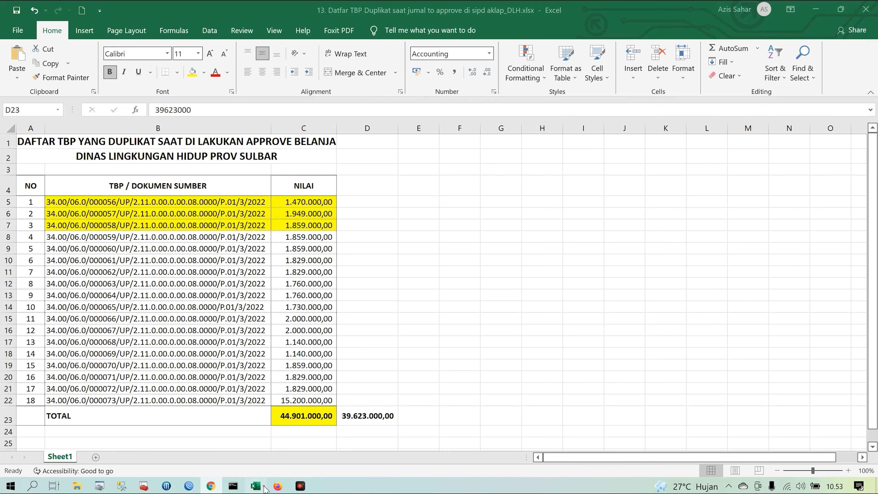
click(40, 406)
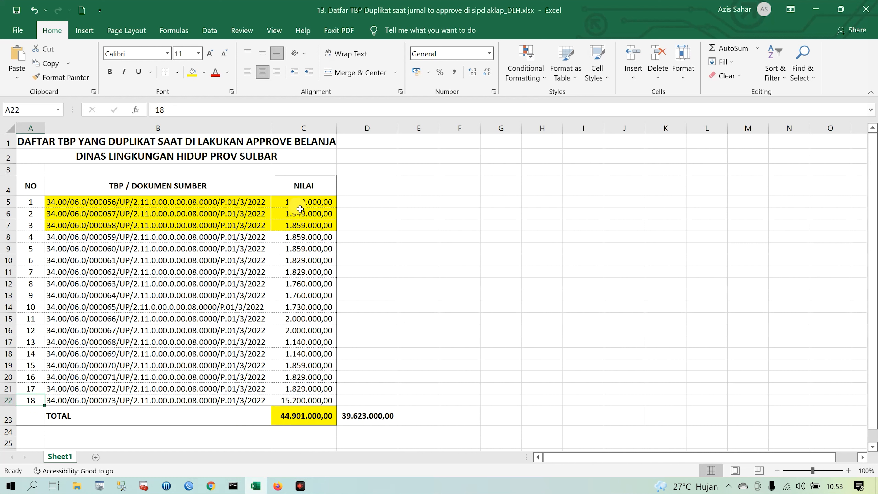
drag(300, 205, 303, 224)
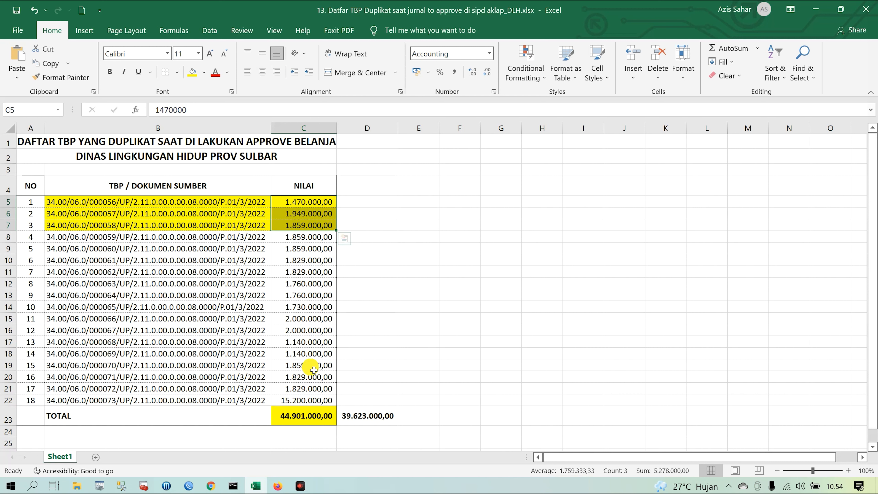
click(389, 421)
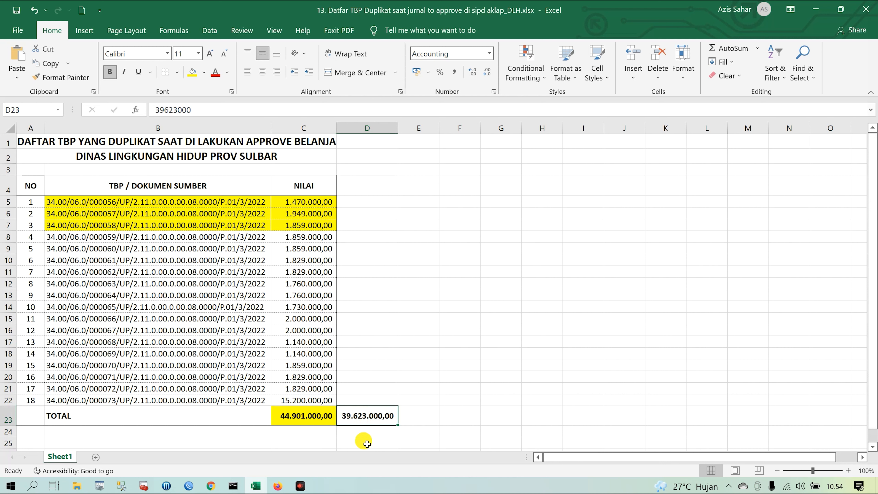
Switch to SIPD in Chrome and review the Buku Jurnal entries of Dinas Lingkungan Hidup from the end to the start.
click(210, 486)
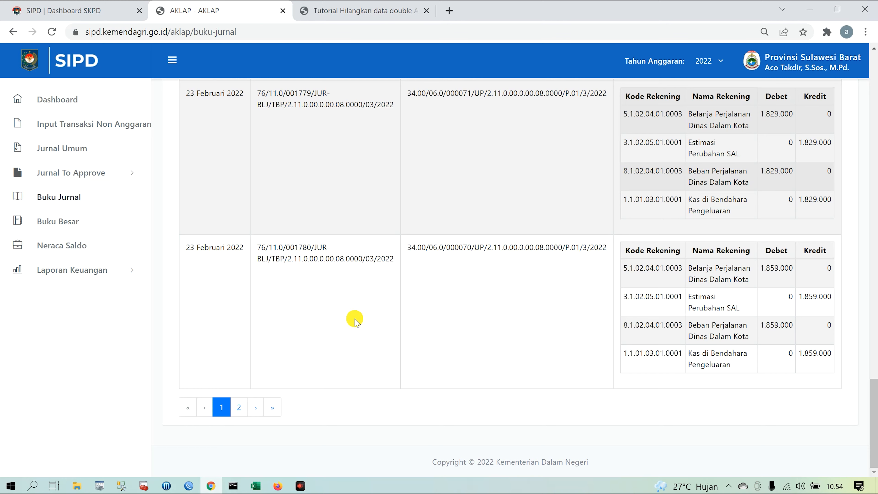
scroll(309, 199, up, 15)
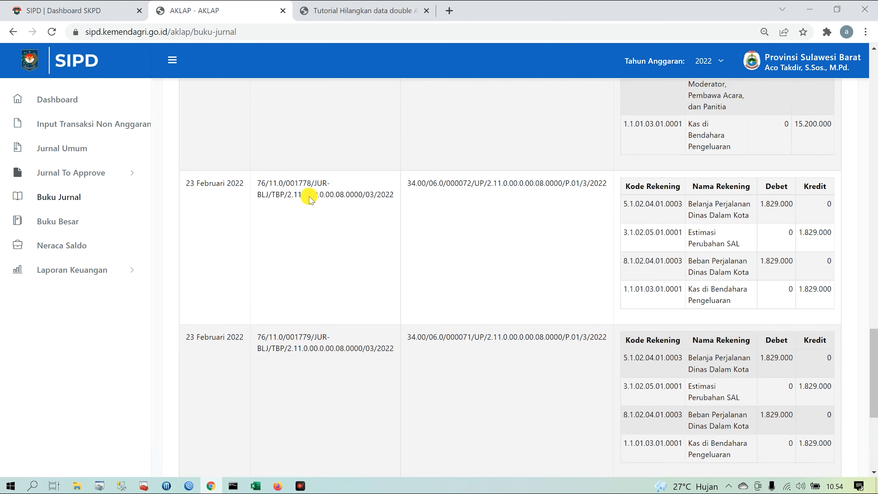
scroll(309, 199, up, 10)
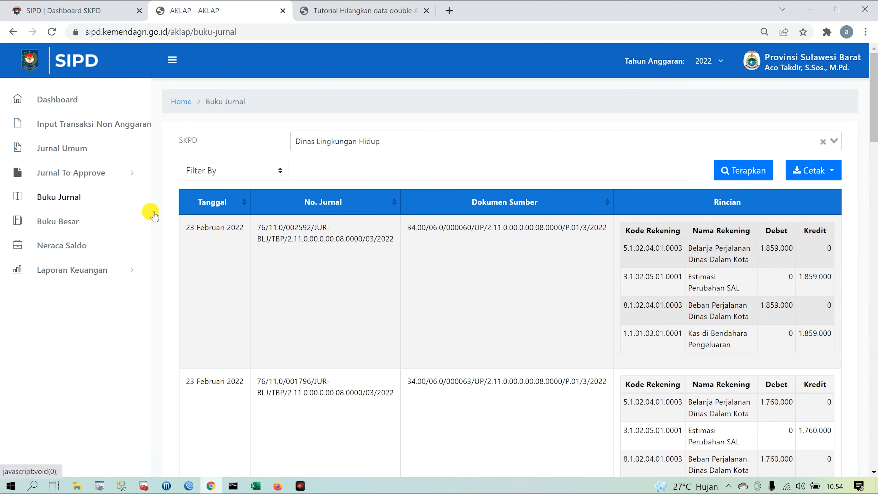
Switch to Excel and copy the TBP number 34.00/06.0/000059/UP/2.11.0.00.0.00.08.0000/P.01/3/2022 from cell B8 of the duplicate list.
click(260, 487)
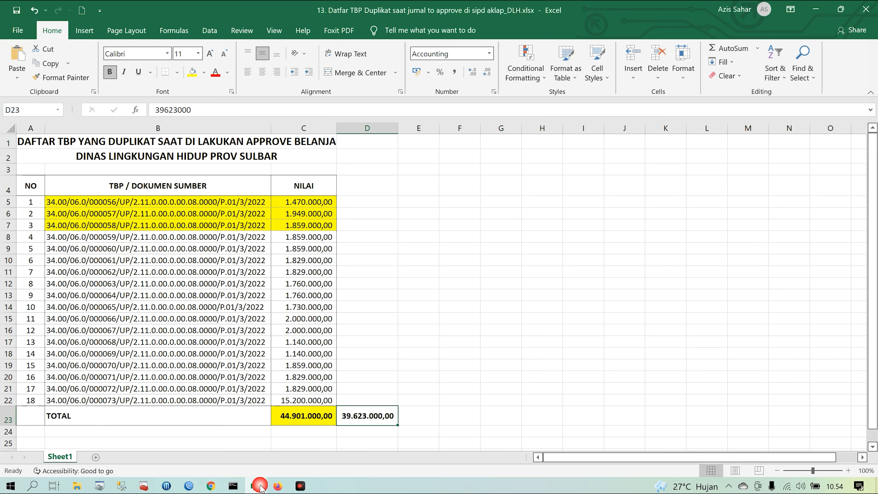
drag(77, 241, 92, 344)
click(108, 245)
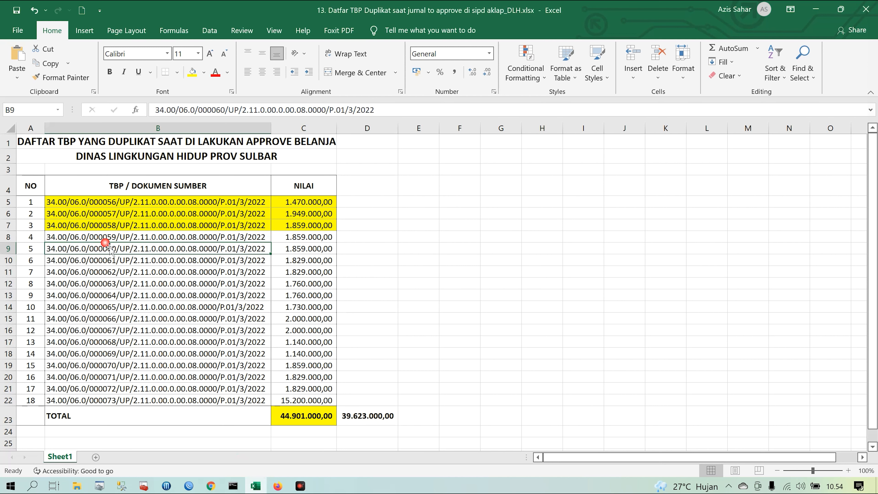
click(136, 237)
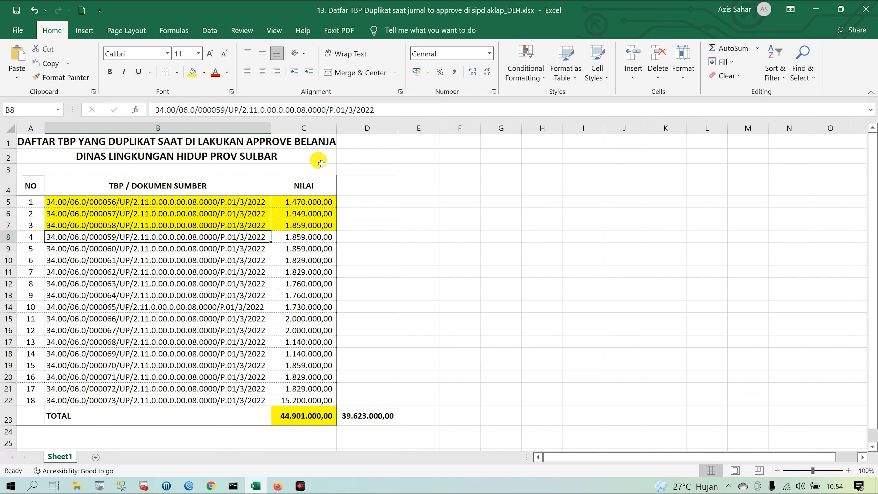
drag(374, 110, 154, 110)
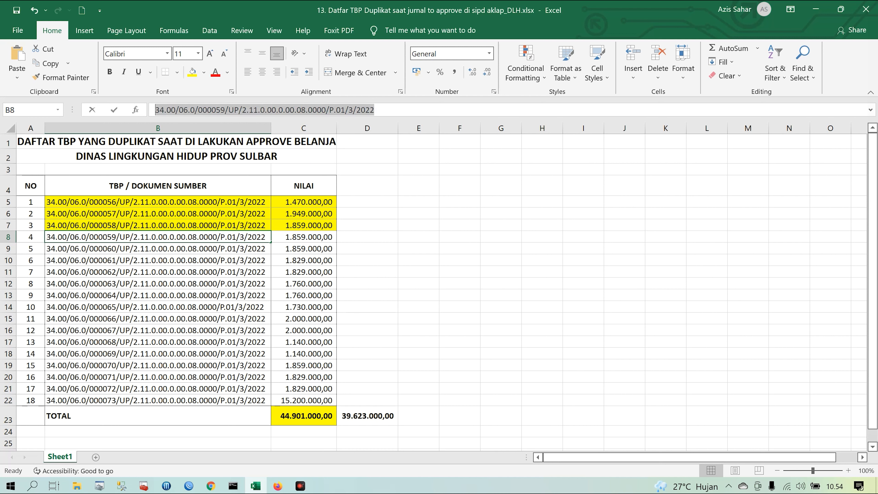
key(ctrl+c)
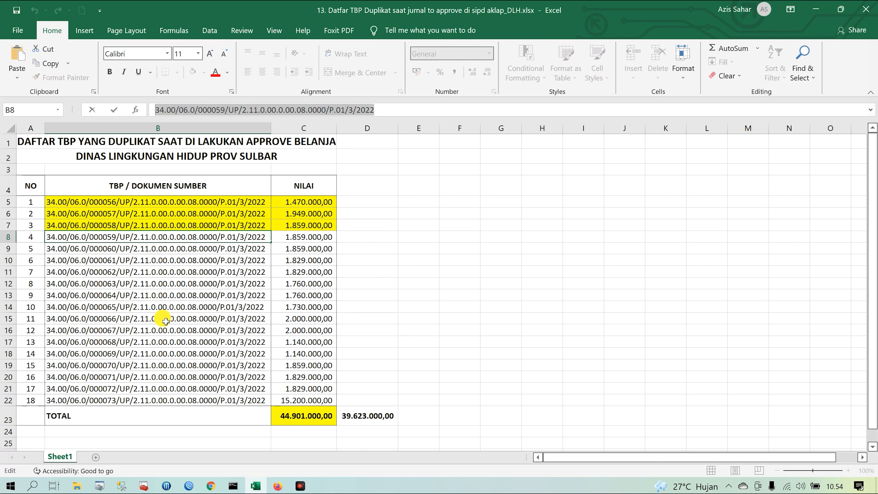
In SIPD in Chrome, filter the Belanja journals to approve by Dokumen Sumber 34.00/06.0/000059/UP/2.11.0.00.0.00.08.0000/P.01/3/2022.
click(210, 486)
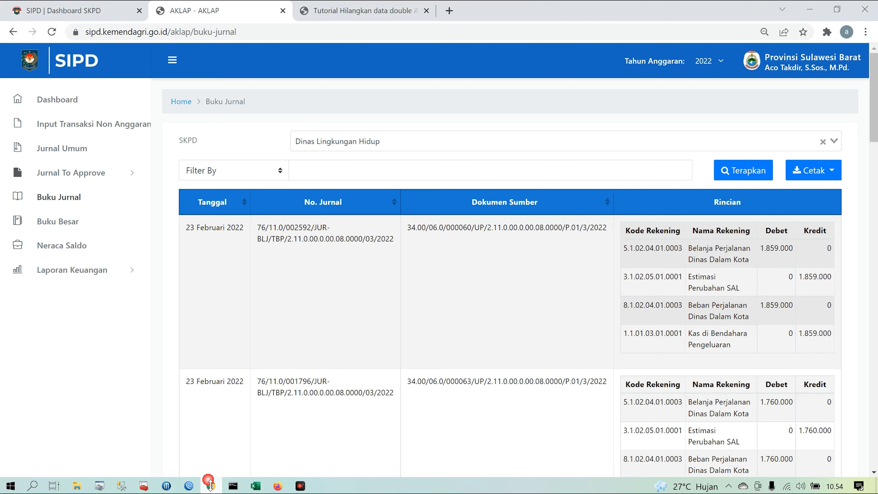
click(90, 173)
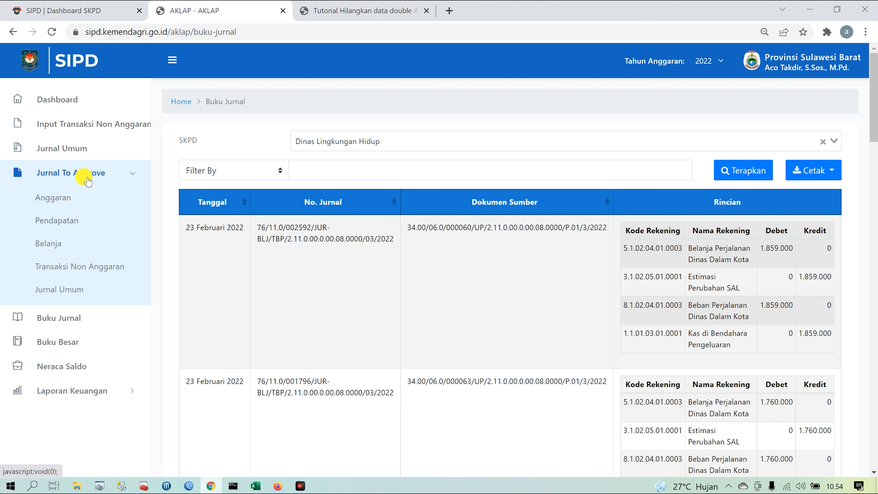
click(57, 245)
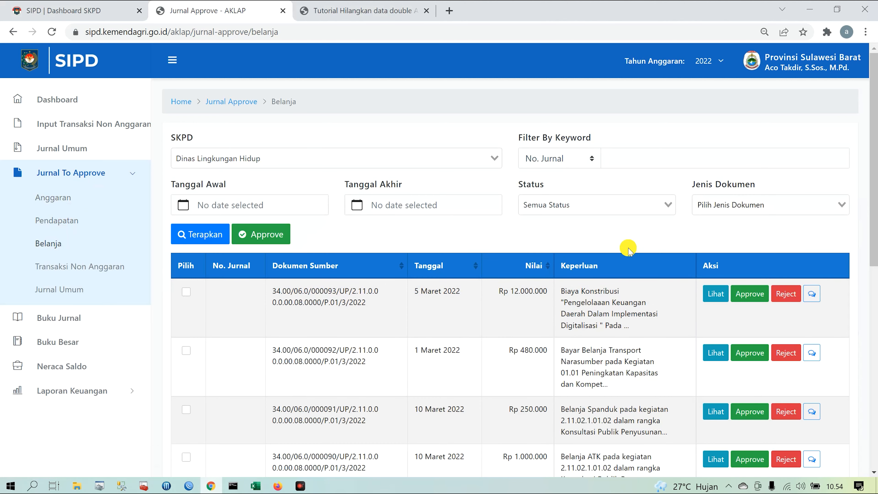
click(630, 159)
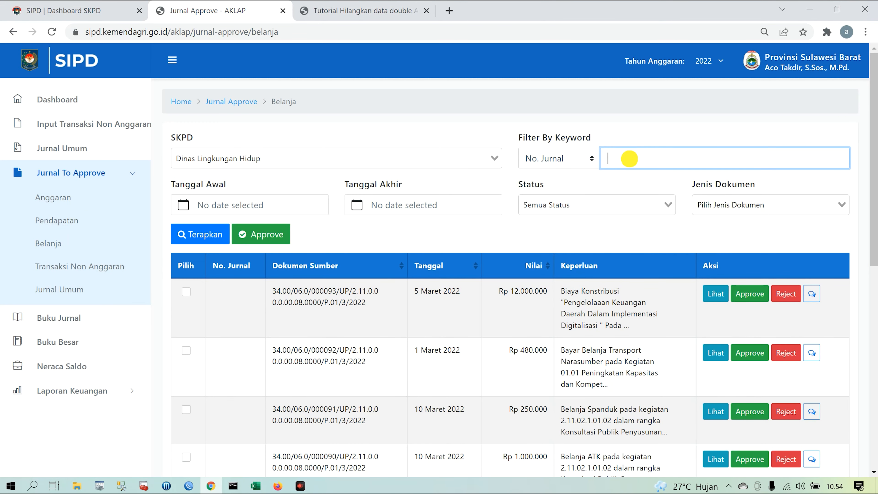
key(ctrl+v)
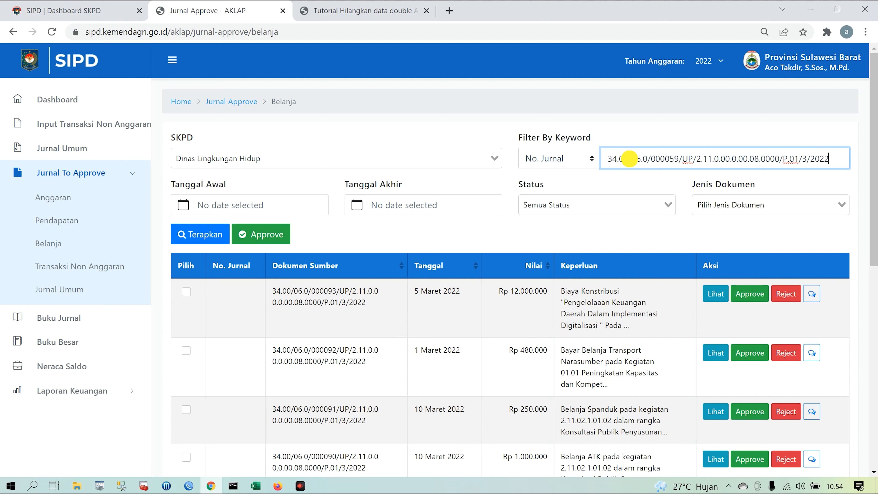
click(555, 159)
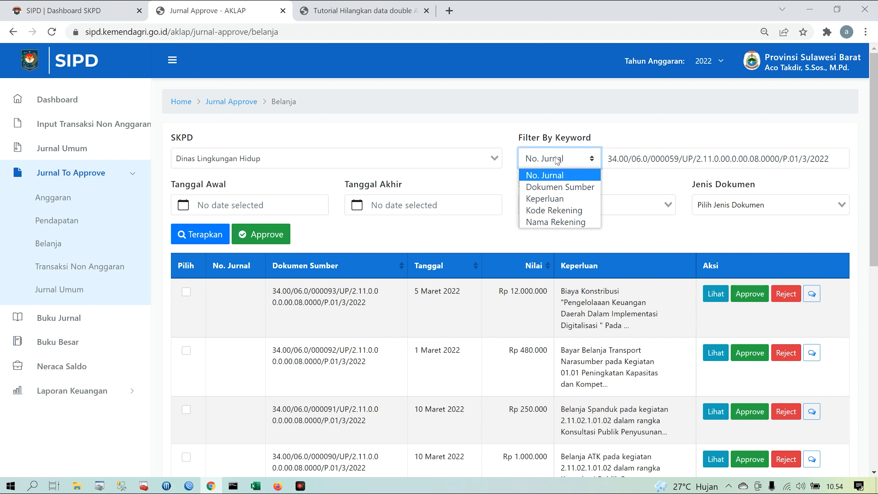
click(559, 186)
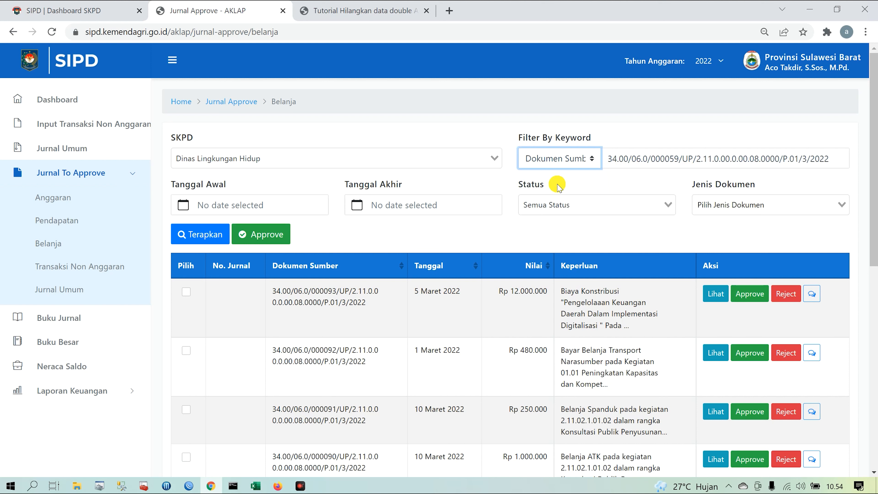
click(196, 236)
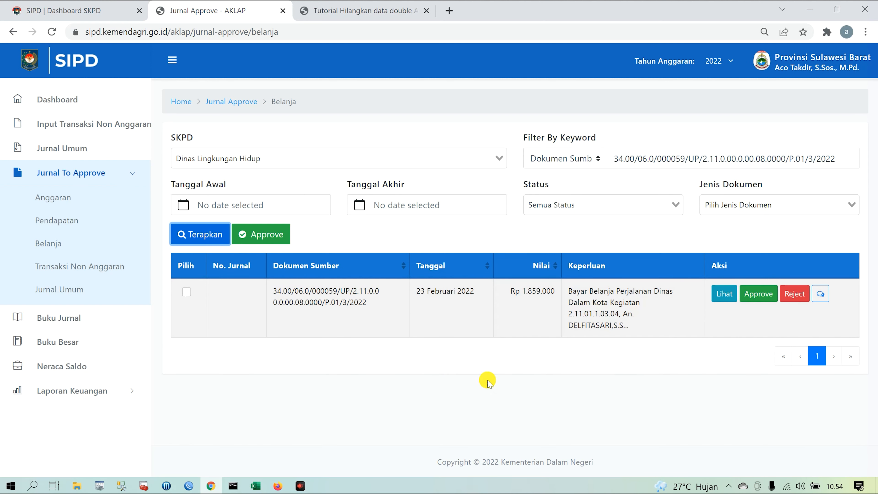
Approve the filtered TBP 000059 journal with the Metode Jurnal set to Tanpa Metode.
click(186, 291)
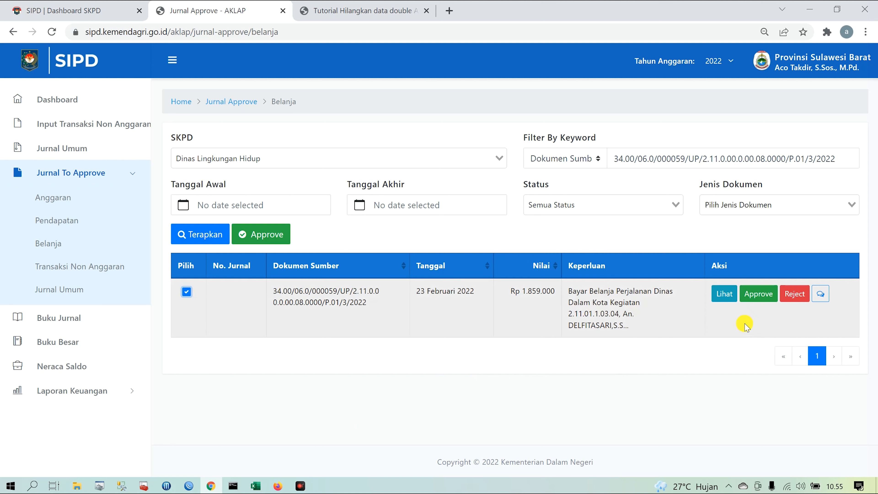
click(763, 294)
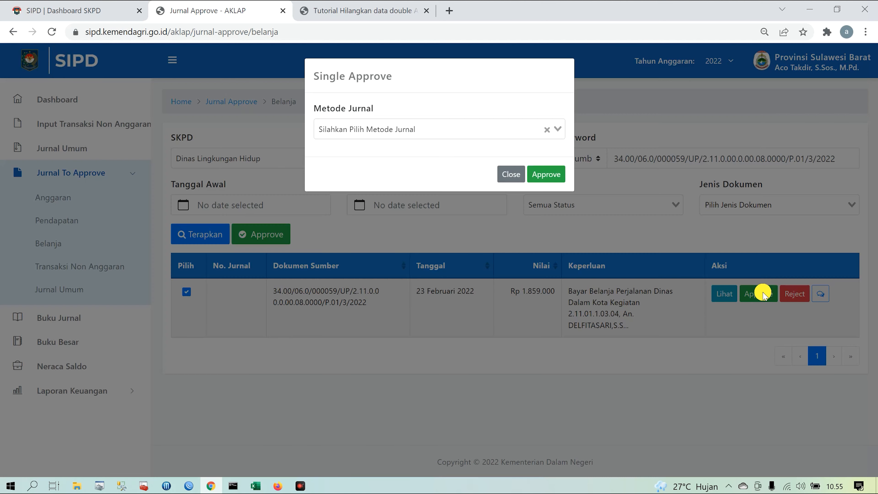
click(362, 127)
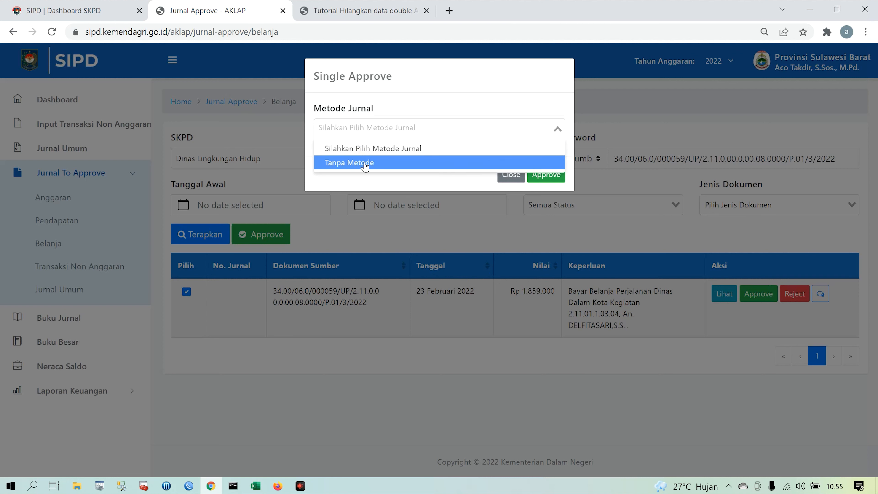
click(365, 162)
click(545, 175)
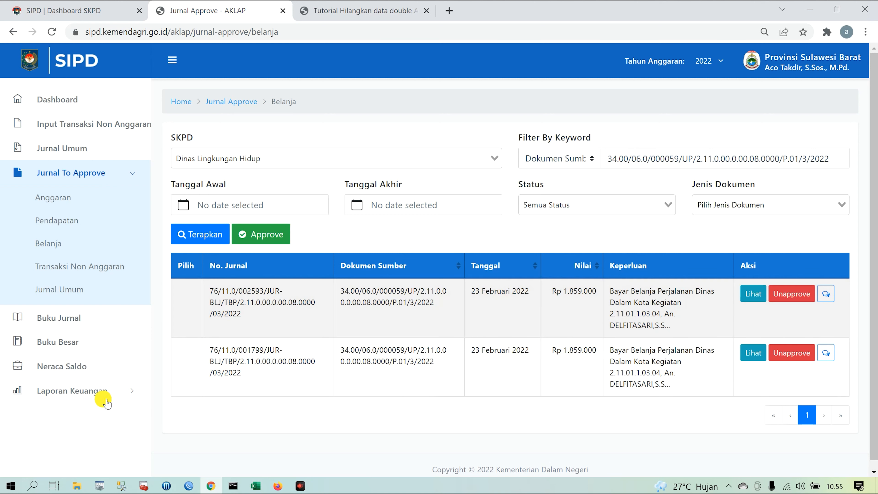
Copy the Belanja Daerah 2022 realization from the LRA report into cell E23 of the duplicate TBP list in Excel.
click(88, 391)
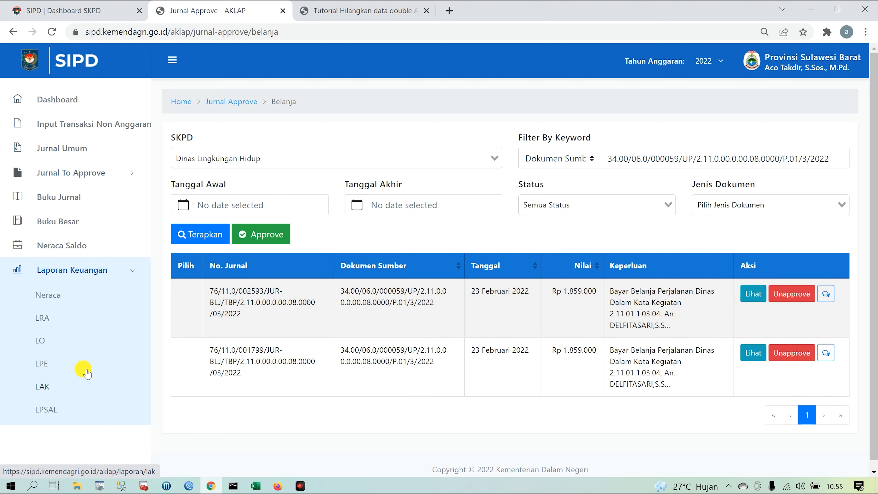
click(43, 319)
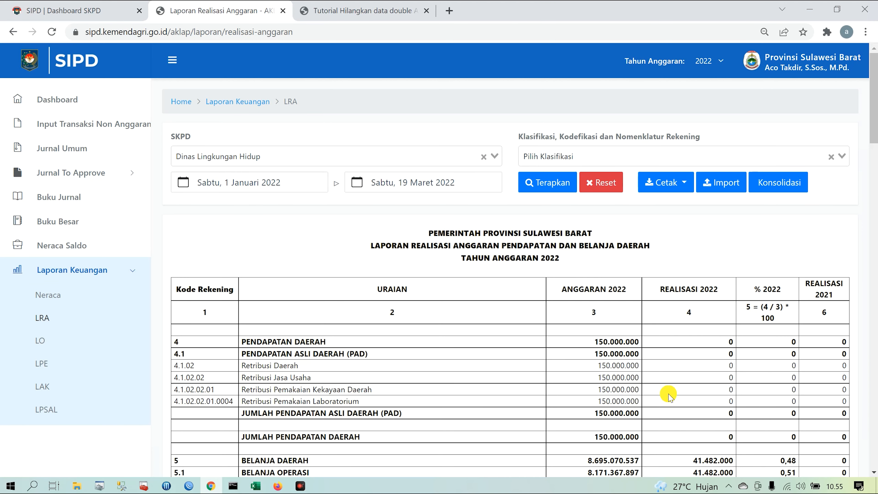
scroll(696, 436, down, 1)
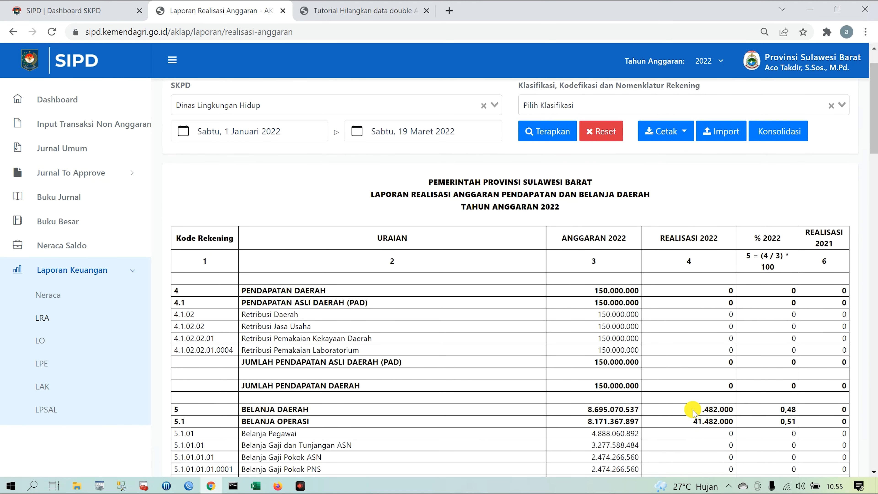
drag(691, 408, 735, 411)
key(ctrl+c)
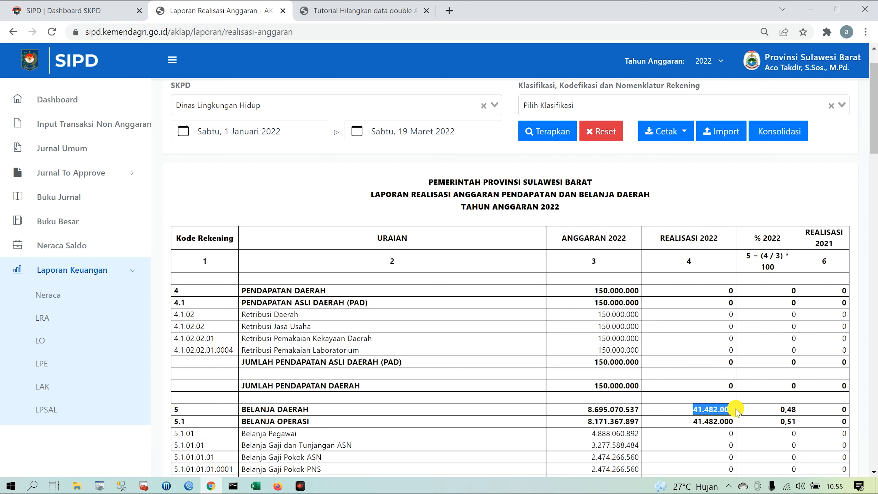
click(255, 486)
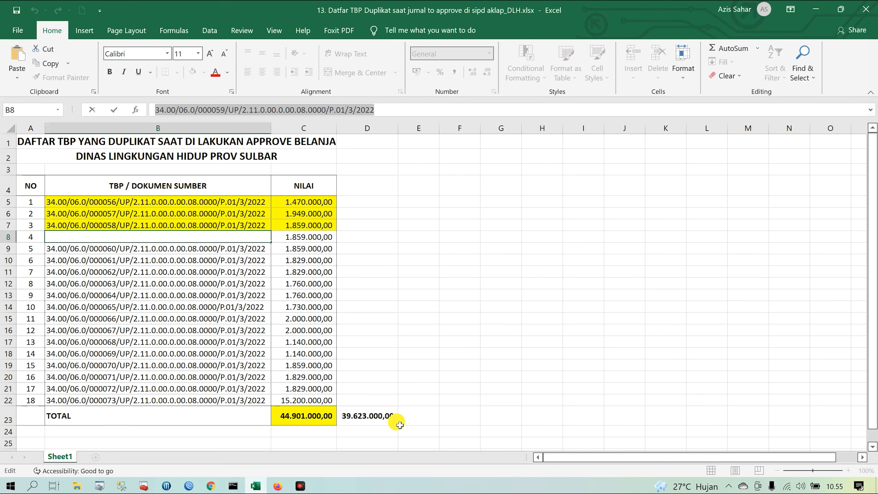
click(421, 417)
key(ctrl+v)
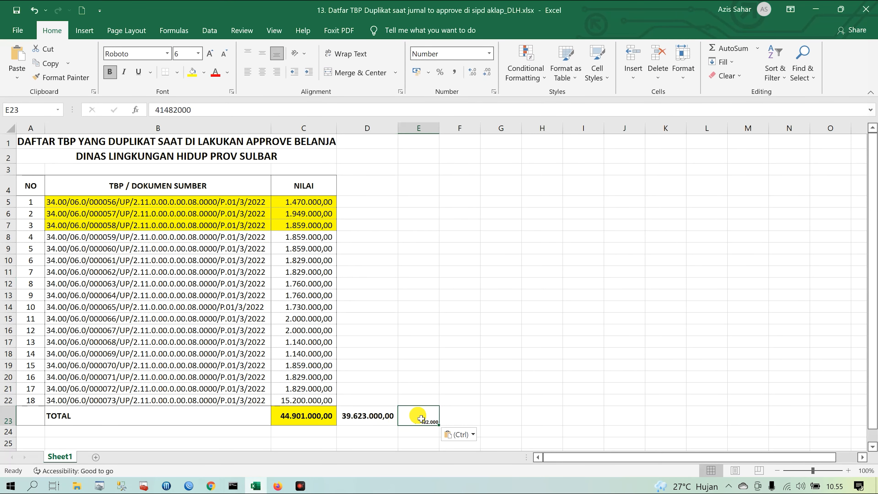
Return to the Belanja journals to approve in Chrome and approve TBP 34.00/06.0/000093 dated 5 Maret 2022 with Tanpa Metode.
click(211, 485)
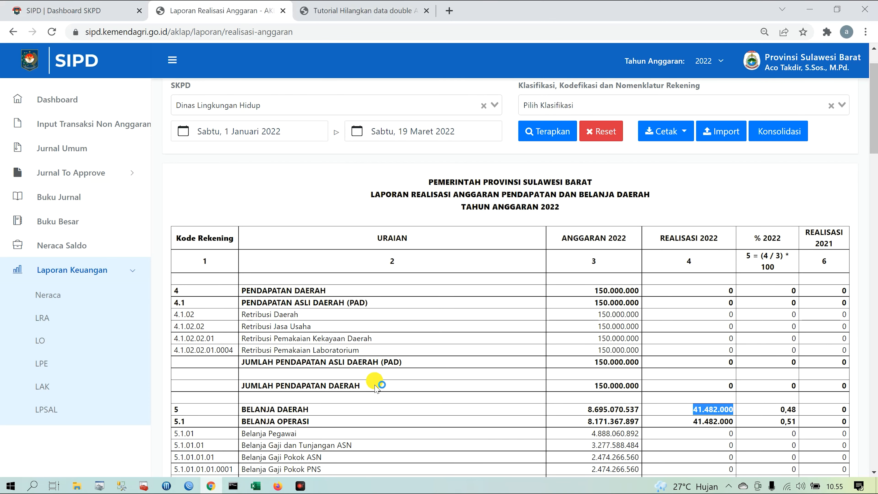
click(99, 174)
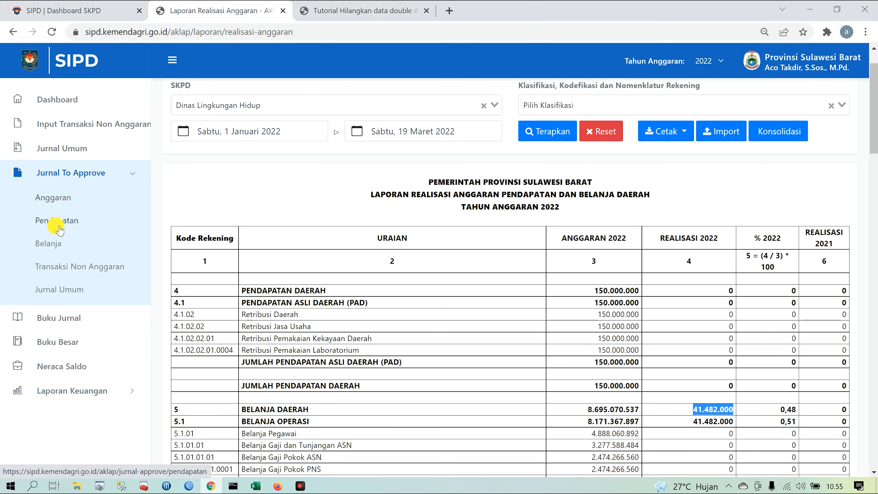
click(52, 244)
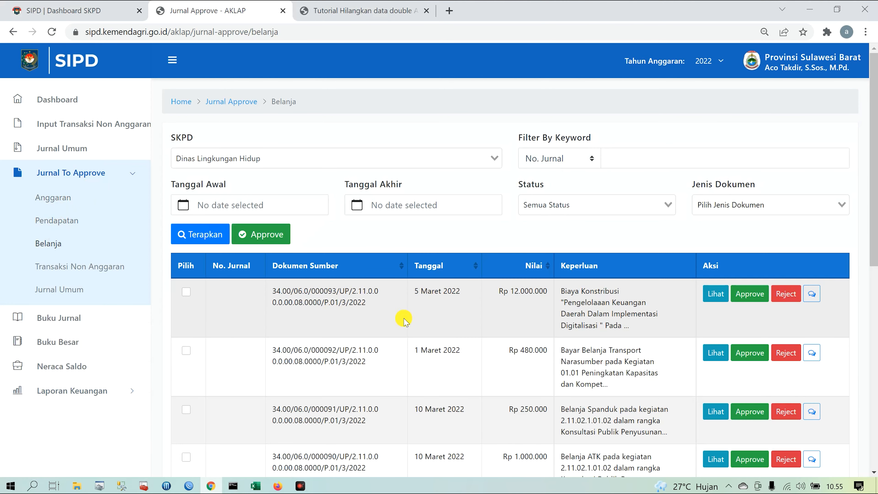
click(186, 292)
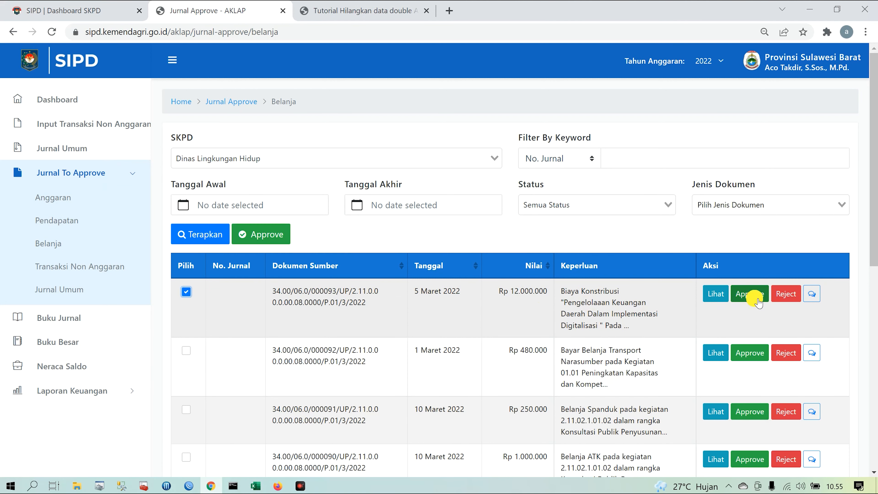
click(749, 293)
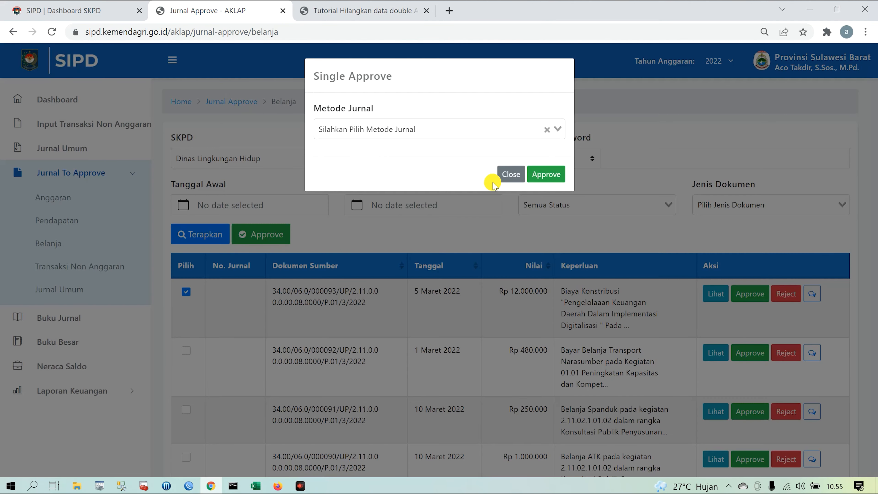
click(437, 128)
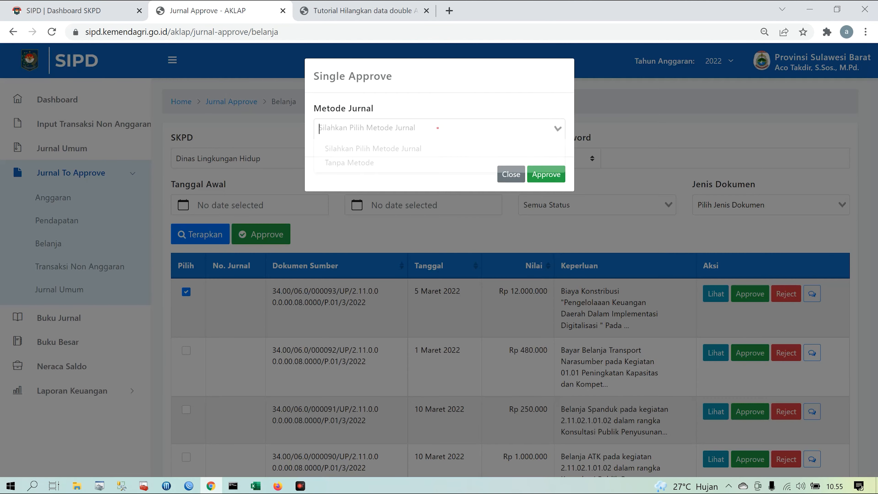
click(393, 162)
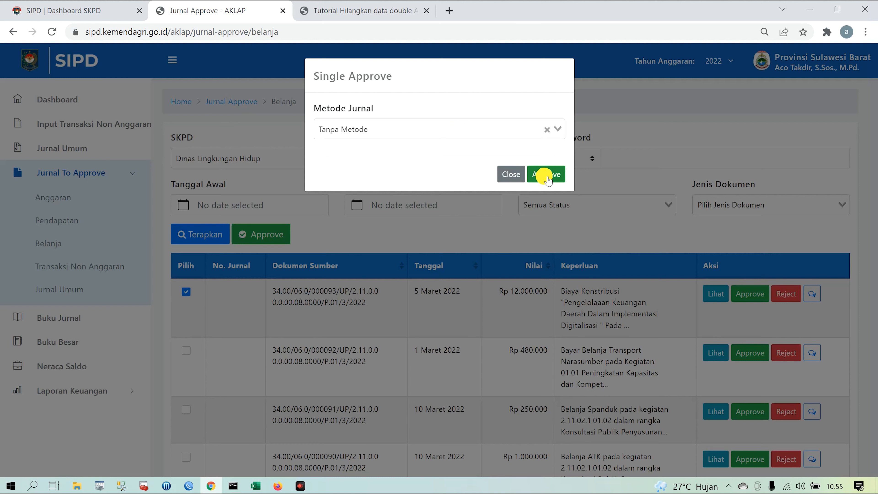
click(545, 175)
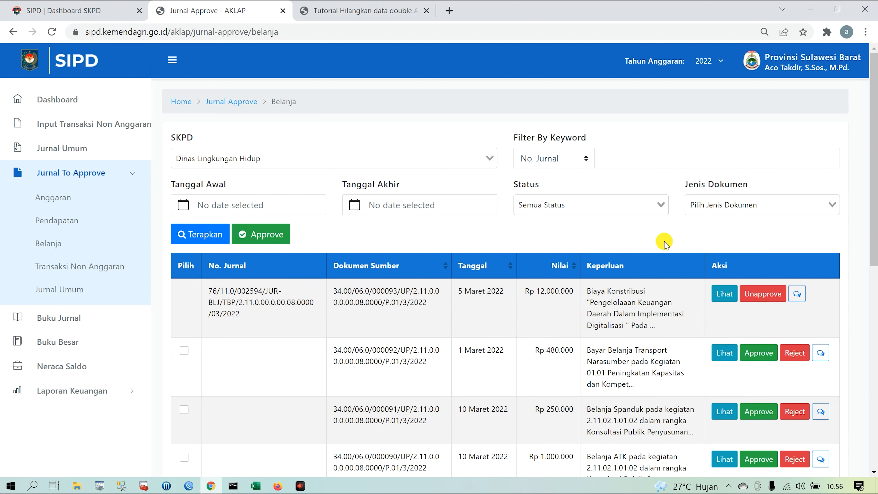
Filter the Dinas Lingkungan Hidup Belanja journals by status Approved and compare their Nilai and Dokumen Sumber numbers for repeated TBPs.
click(573, 210)
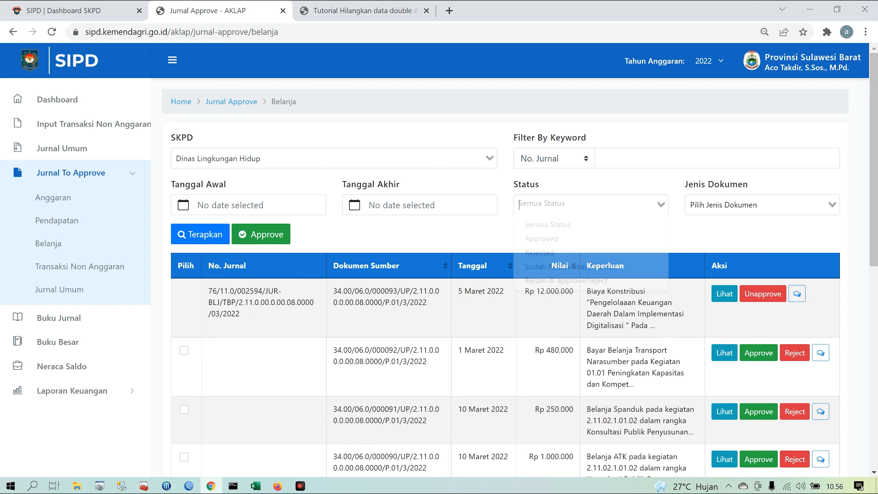
click(562, 242)
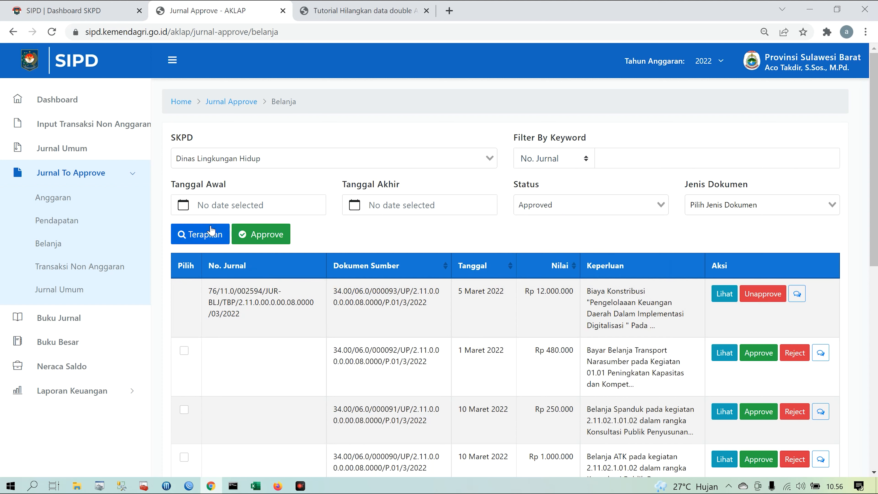
click(189, 232)
scroll(457, 381, down, 2)
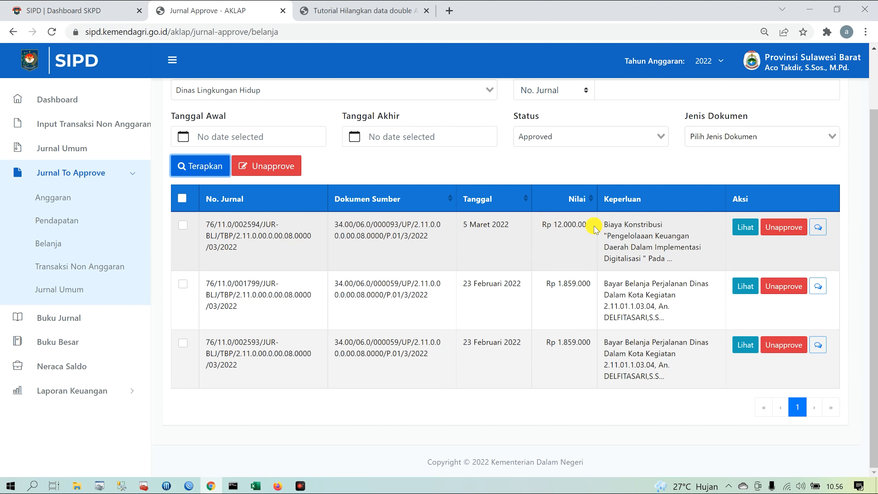
drag(591, 225, 554, 225)
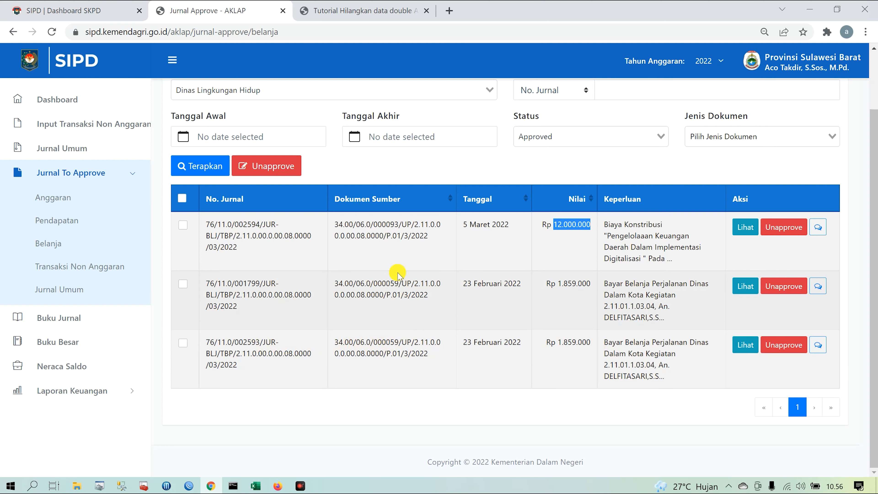
drag(399, 284, 391, 283)
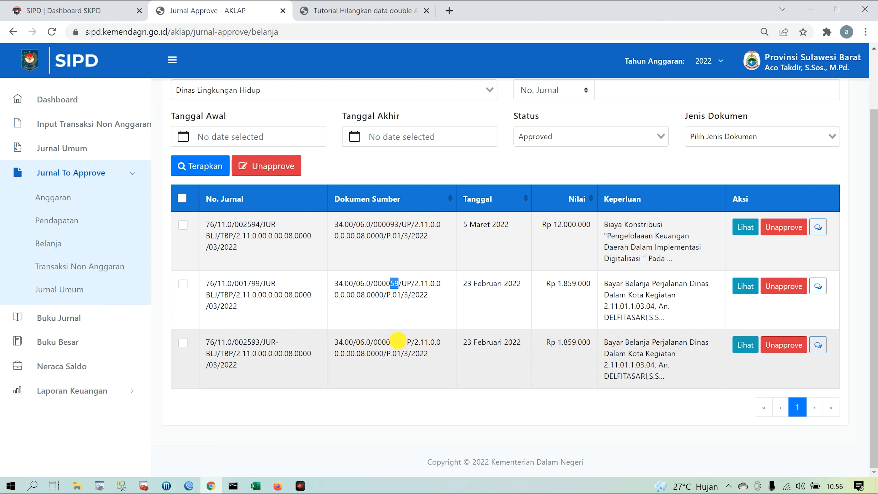
click(398, 339)
click(390, 342)
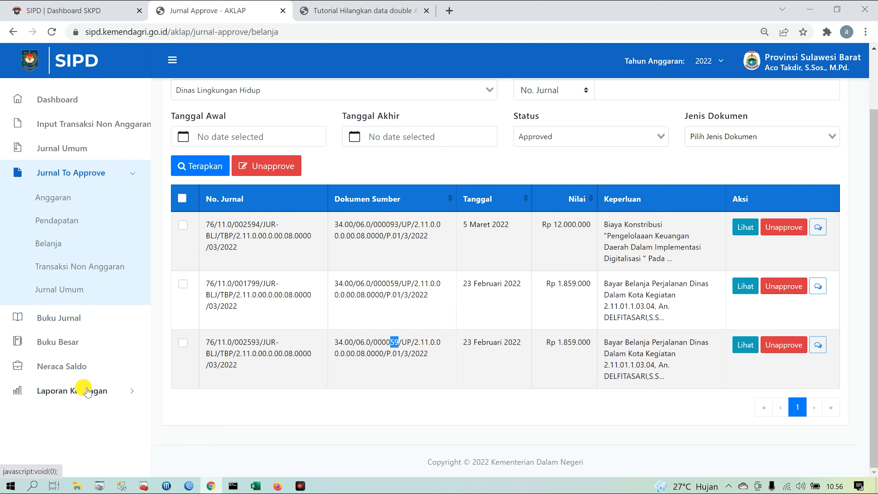
click(446, 372)
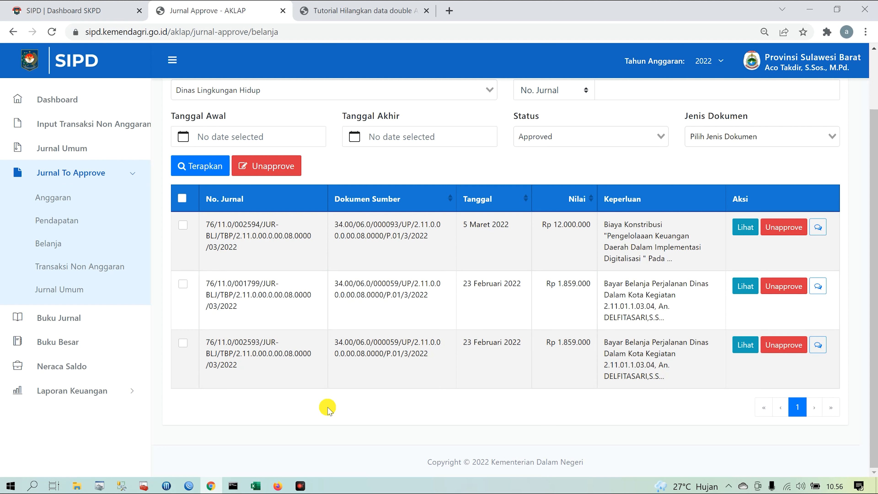
Switch to Excel and copy TBP number 34.00/06.0/000060/UP/2.11.0.00.0.00.08.0000/P.01/3/2022 from cell B9 of the duplicate TBP list.
click(256, 486)
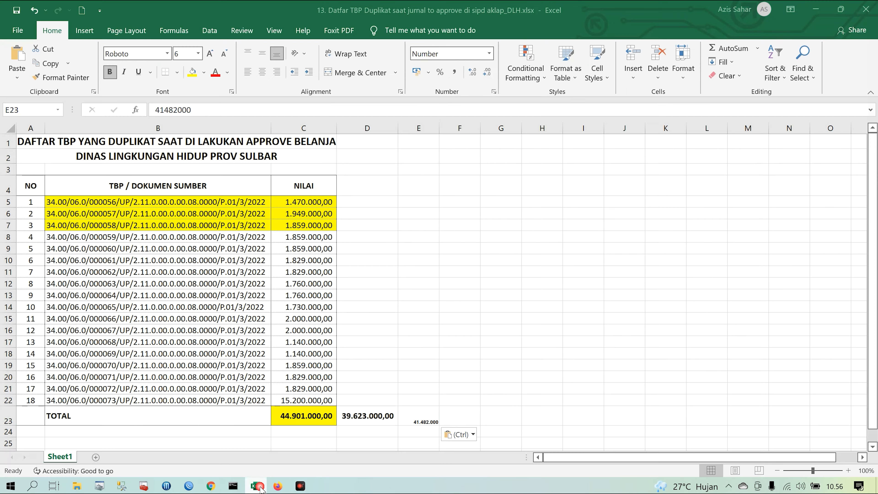
click(142, 249)
drag(380, 111, 145, 114)
key(ctrl+c)
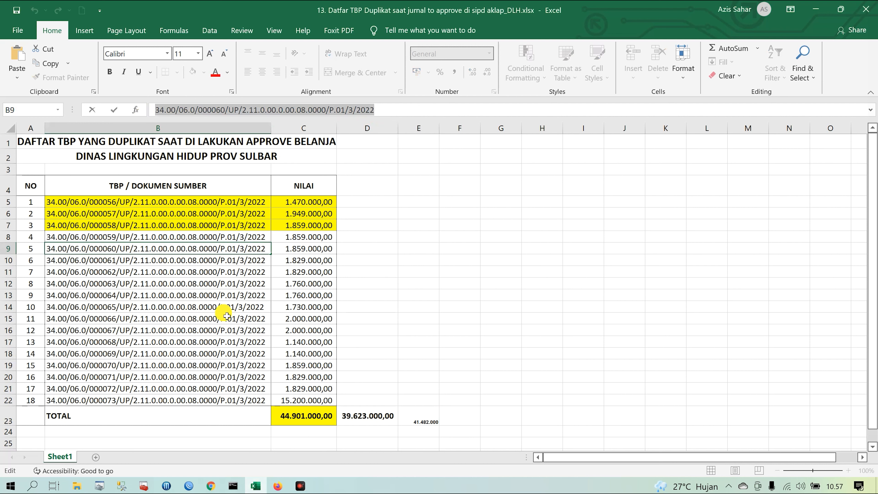
Back in Chrome, filter the Belanja journals by Dokumen Sumber 34.00/06.0/000060/UP/2.11.0.00.0.00.08.0000/P.01/3/2022 with status Semua Status.
click(211, 485)
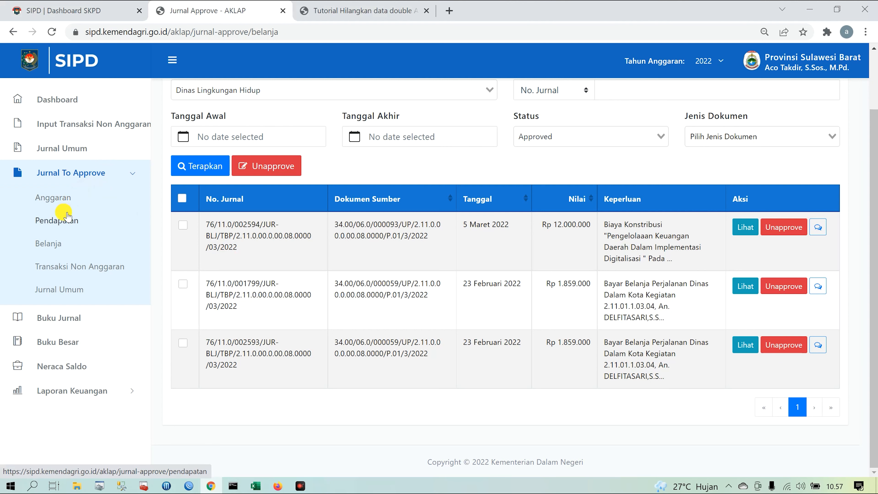
scroll(67, 216, up, 3)
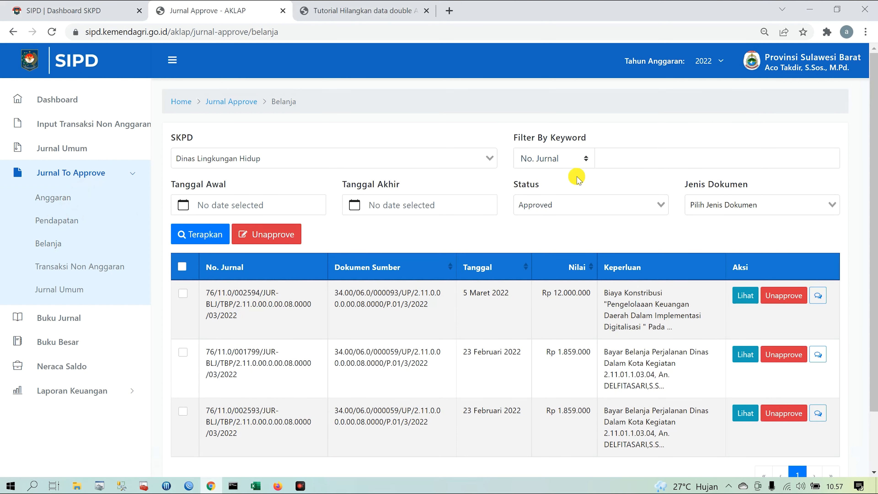
click(612, 159)
key(ctrl+v)
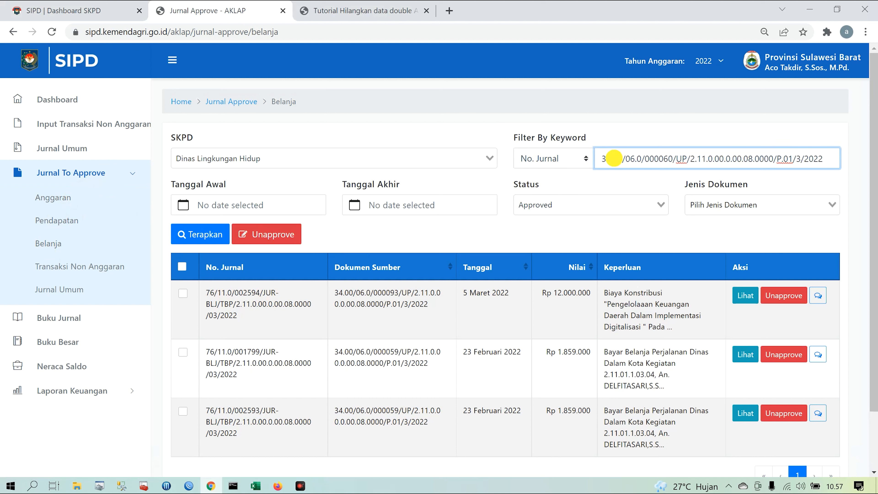
click(586, 159)
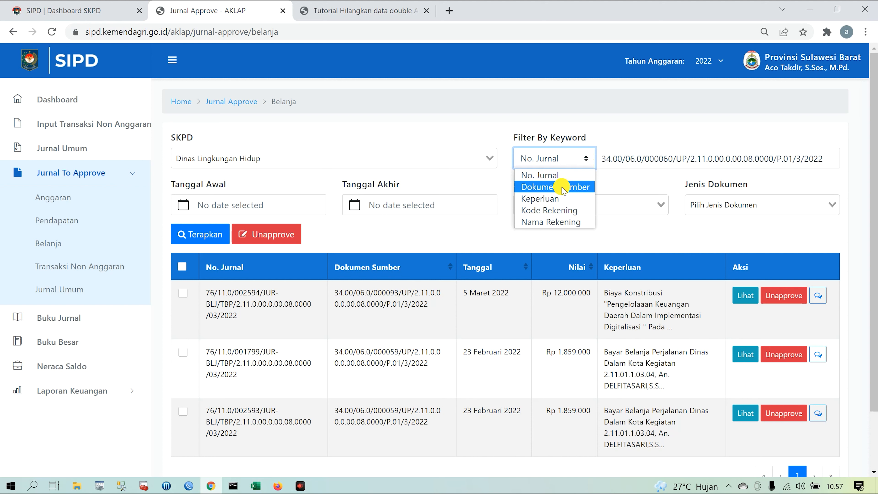
click(563, 187)
click(204, 235)
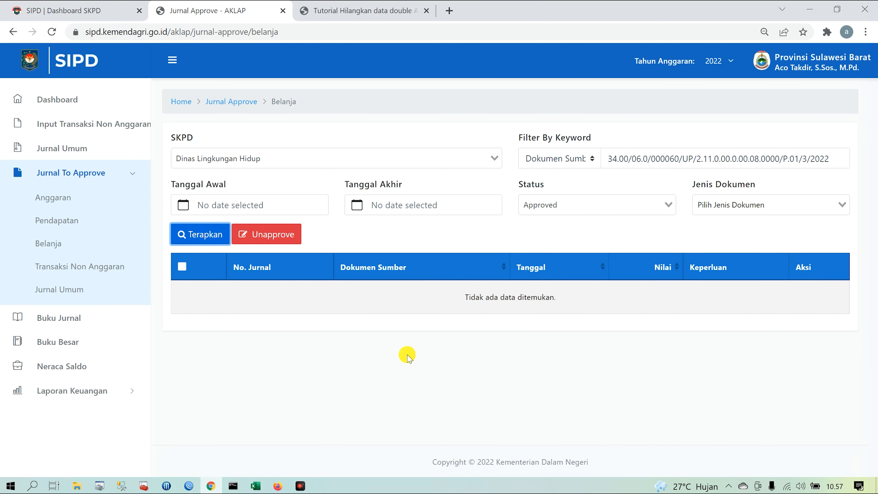
click(550, 209)
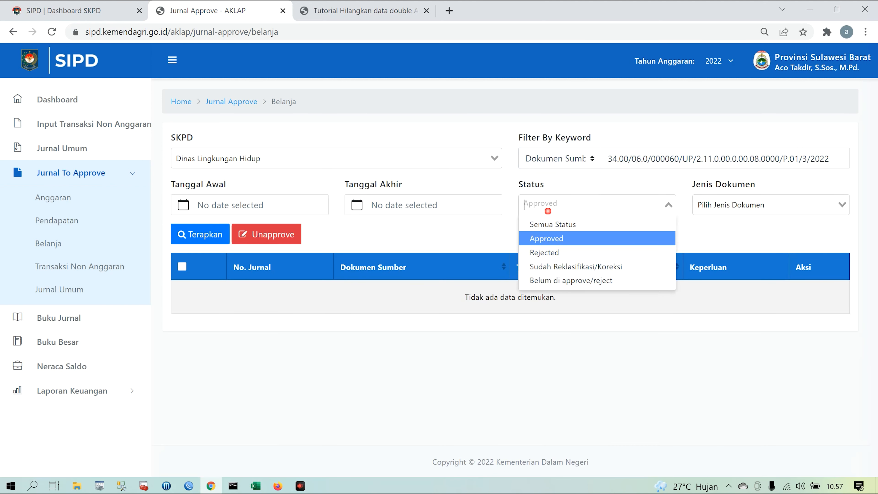
click(560, 224)
click(221, 238)
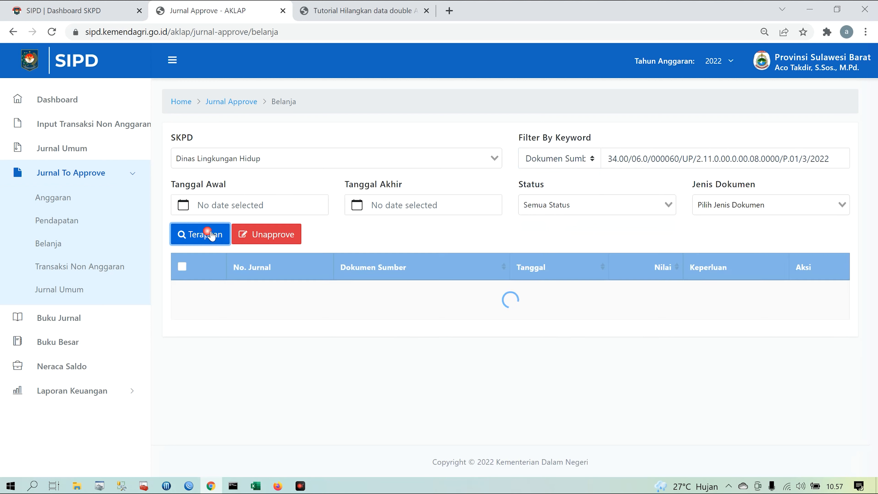
Approve the filtered TBP 000060 journal with the Metode Jurnal set to Tanpa Metode and check the resulting journal entries.
click(185, 294)
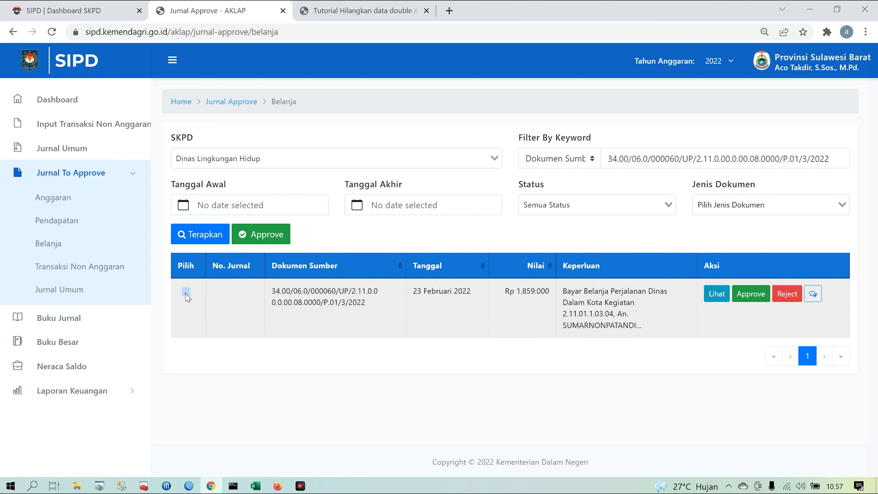
click(753, 298)
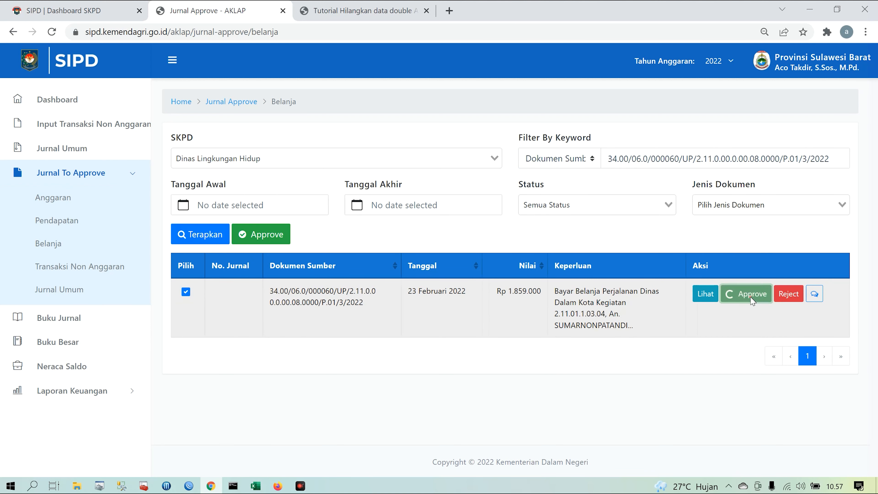
click(436, 135)
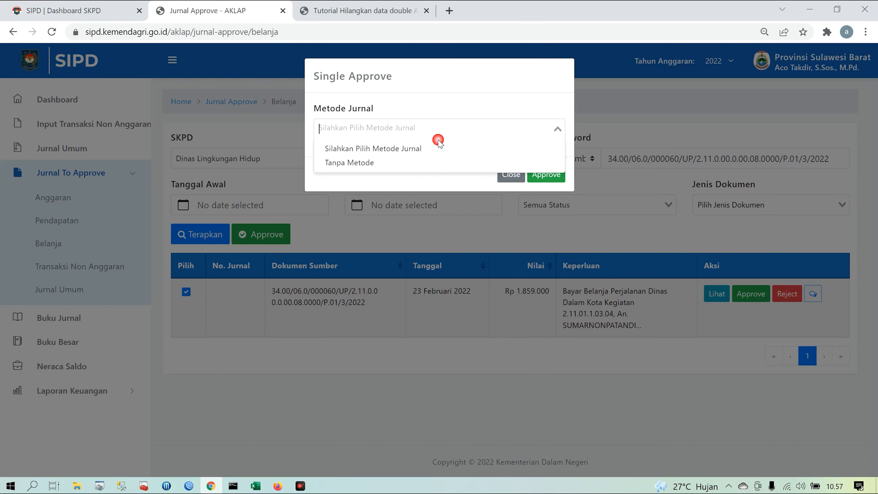
click(404, 165)
click(553, 171)
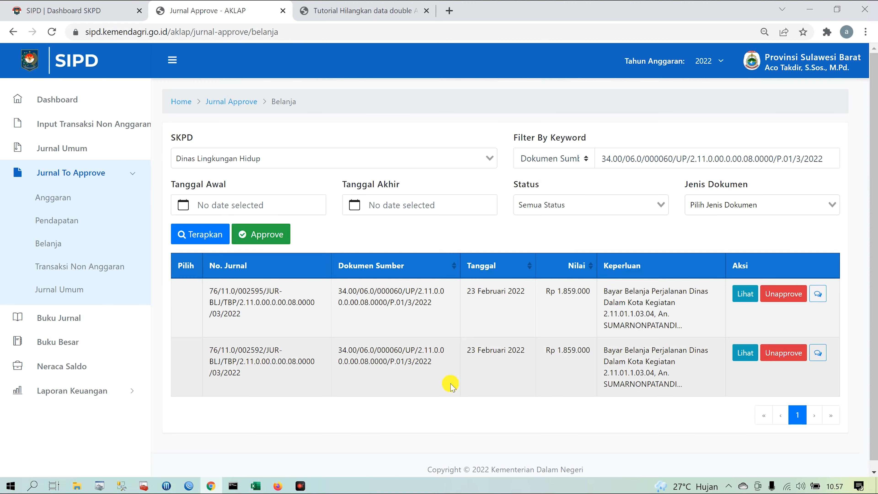
scroll(451, 383, down, 1)
scroll(452, 383, down, 1)
scroll(451, 383, up, 1)
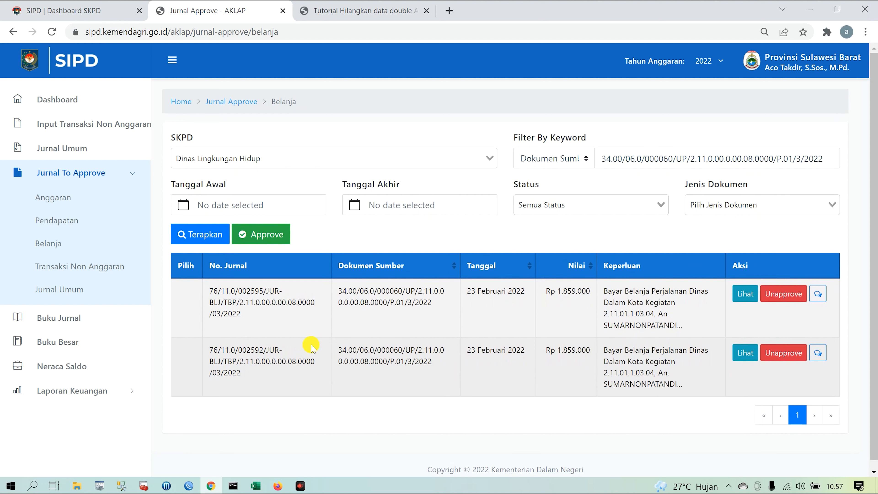
Open the Pendapatan journals to approve and return to the Belanja list to reset its filters.
click(79, 173)
click(80, 173)
click(65, 222)
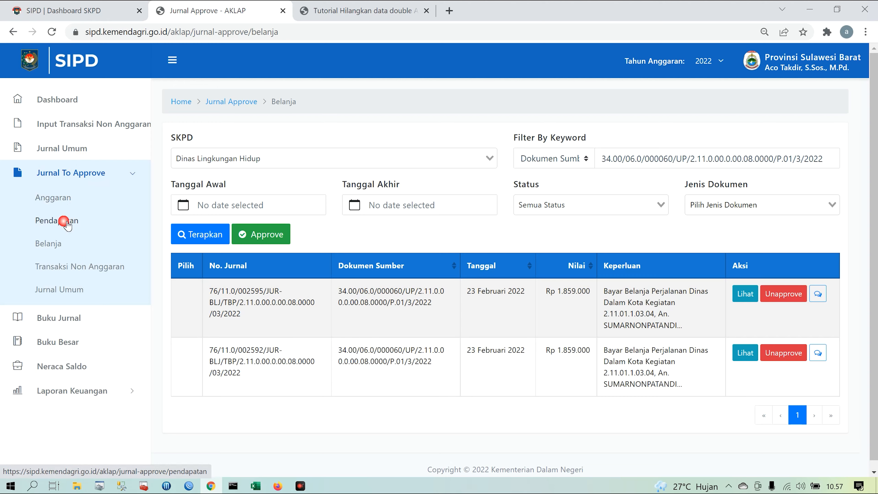
click(87, 171)
click(87, 171)
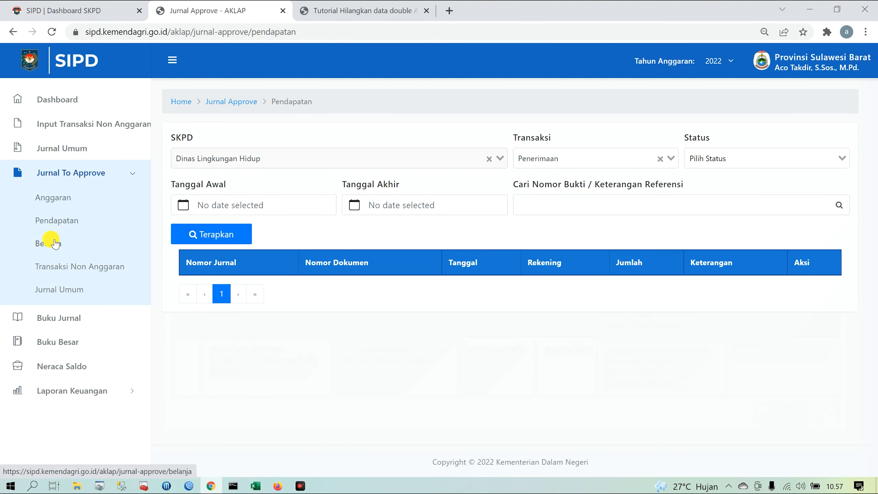
click(54, 243)
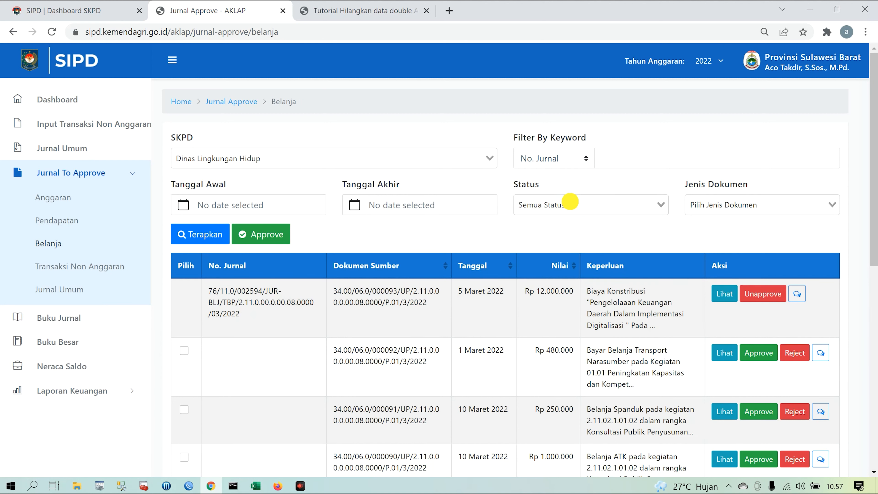
Filter the Belanja journals by status Approved and review the listed entries for repeated Dokumen Sumber numbers.
click(571, 201)
click(555, 238)
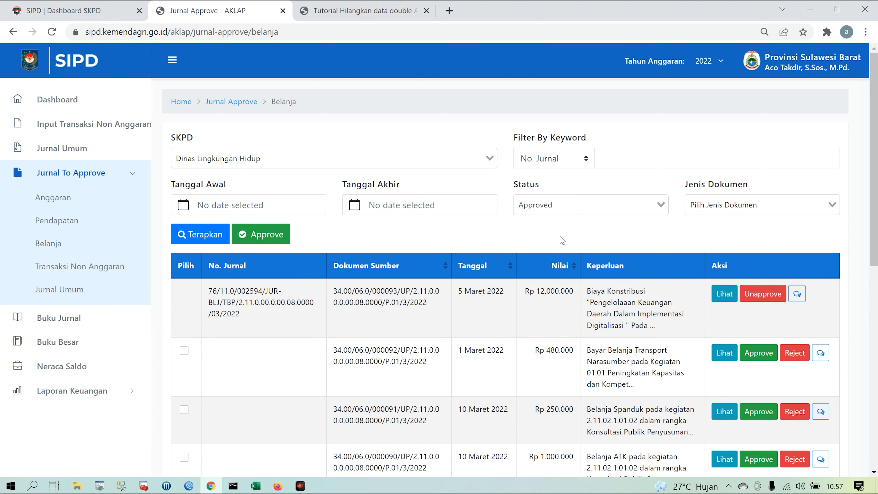
click(205, 234)
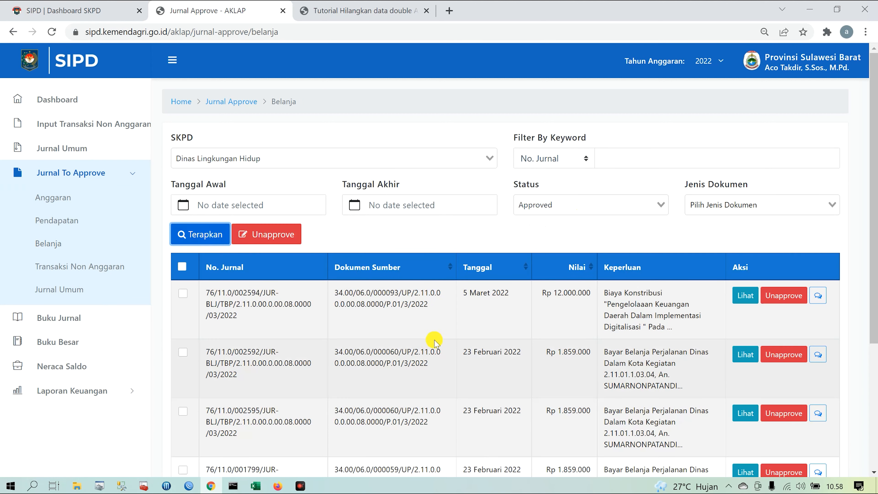
scroll(528, 363, down, 2)
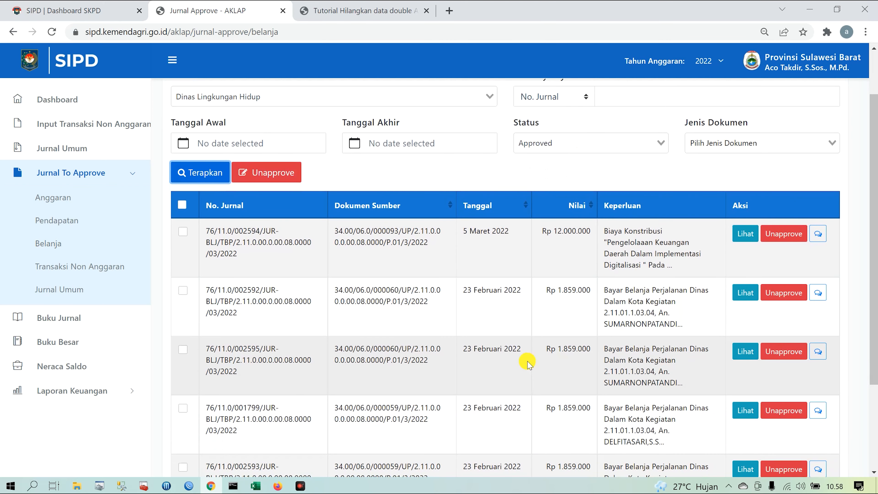
scroll(528, 363, down, 2)
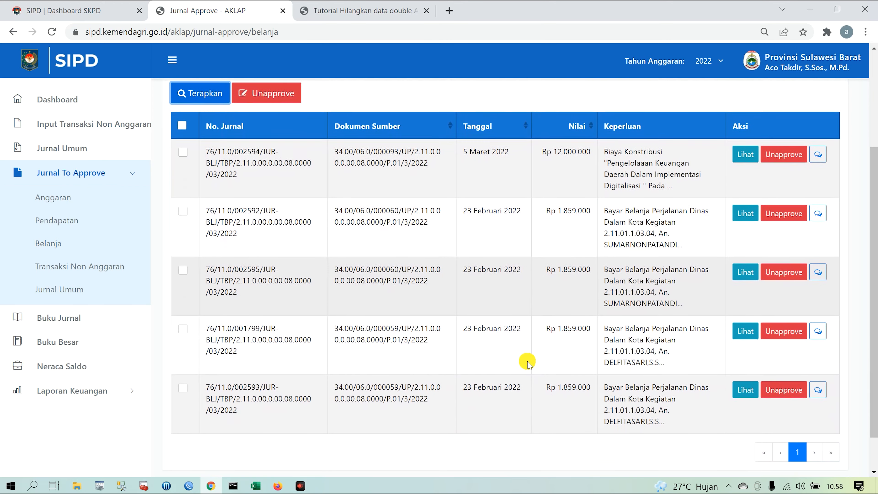
scroll(528, 363, up, 1)
scroll(528, 363, down, 2)
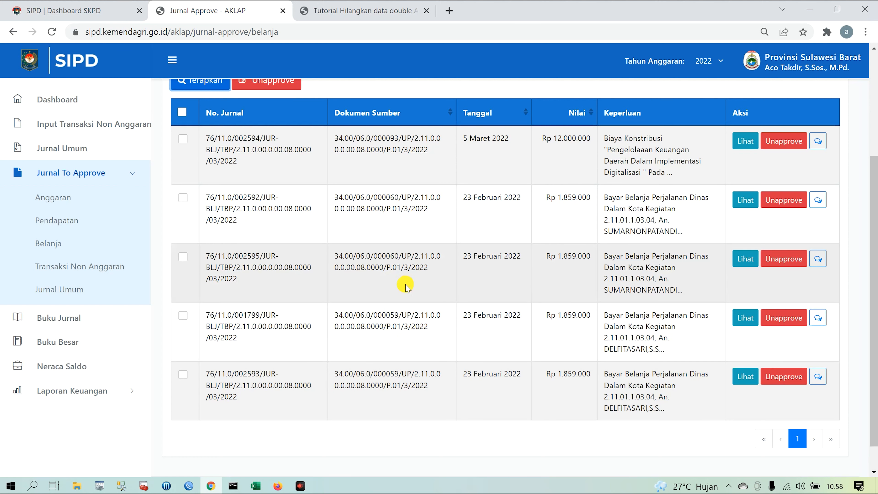
scroll(402, 229, up, 1)
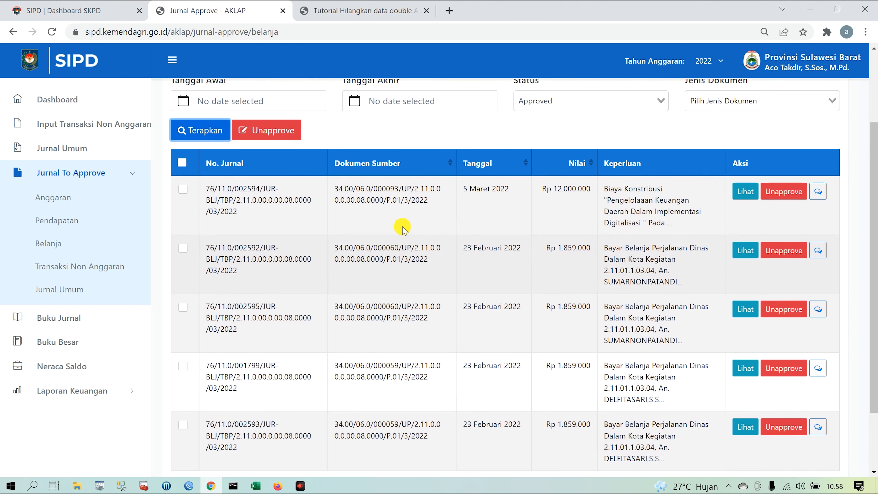
Select all the approved Belanja journals in the list at once and unapprove them in bulk.
click(184, 164)
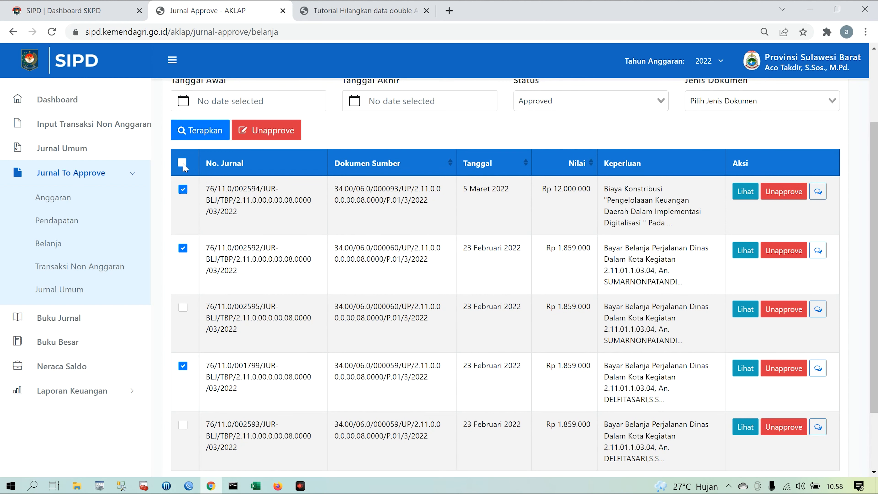
scroll(283, 300, down, 2)
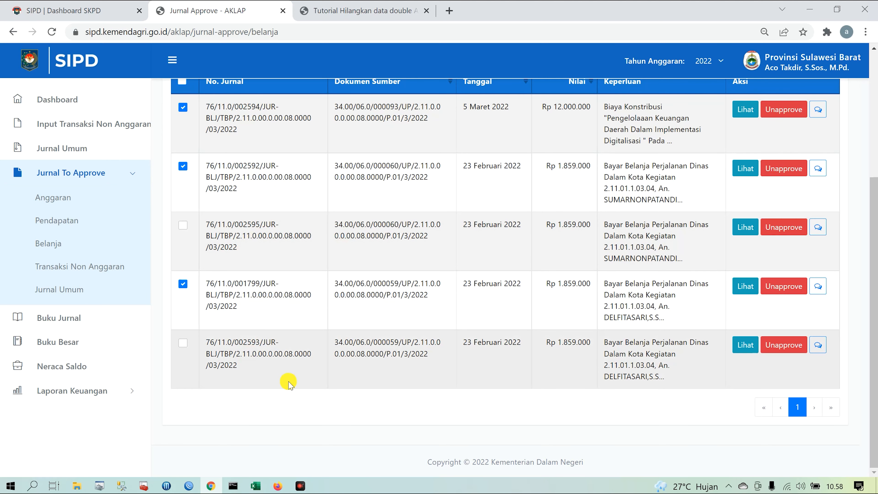
scroll(288, 381, up, 2)
scroll(288, 381, up, 1)
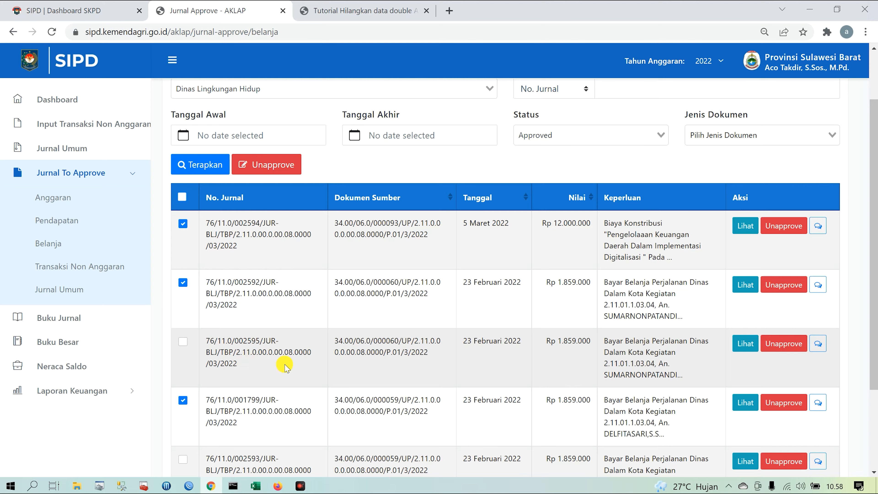
scroll(291, 367, down, 3)
scroll(293, 370, up, 4)
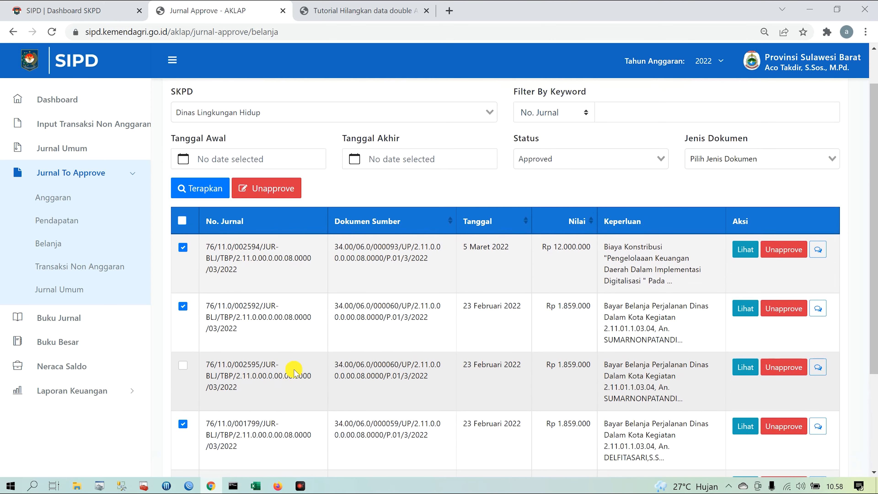
click(274, 197)
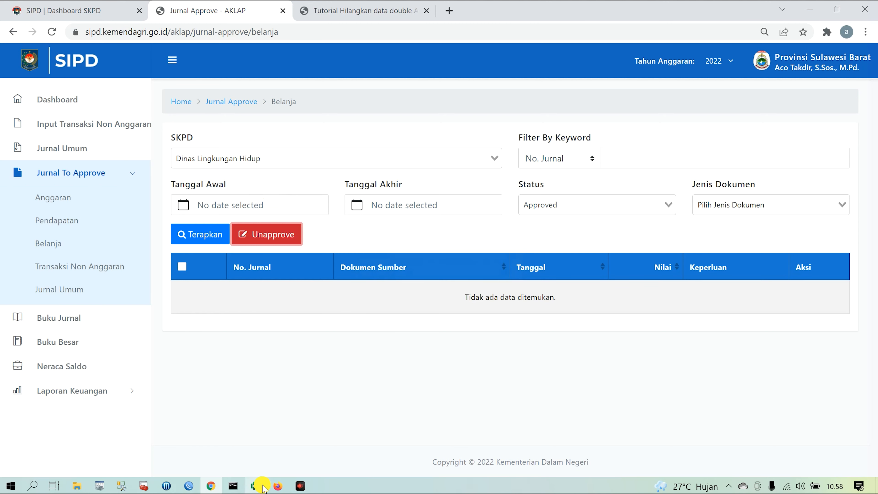
Copy the TBP 000059 document number from the duplicate list in Excel into the keyword filter of the SIPD Belanja page.
click(260, 487)
click(170, 271)
click(241, 237)
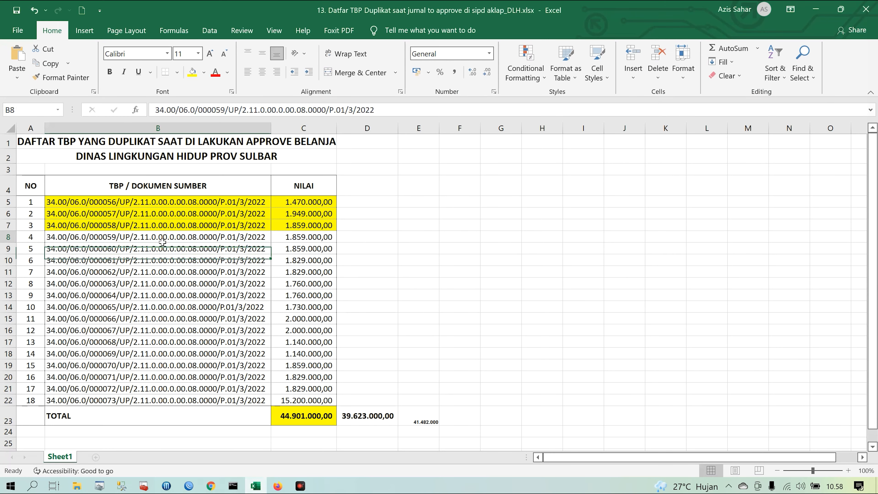
drag(383, 108, 149, 110)
key(ctrl+c)
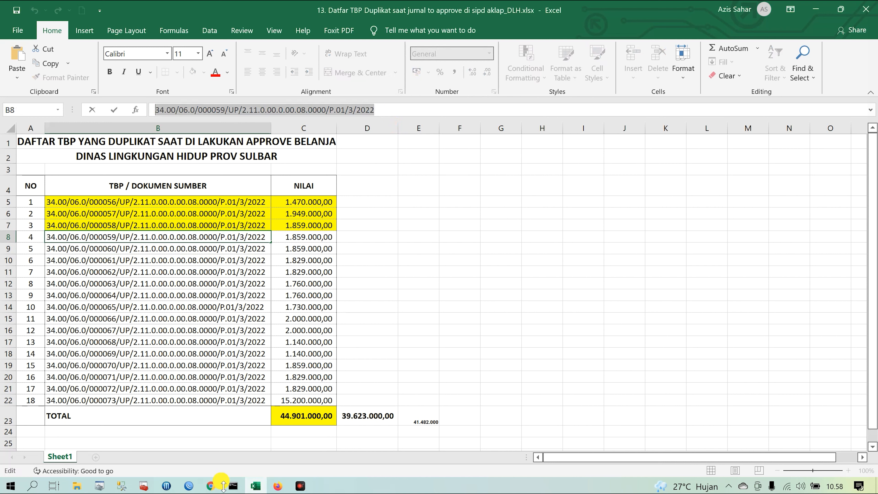
click(213, 485)
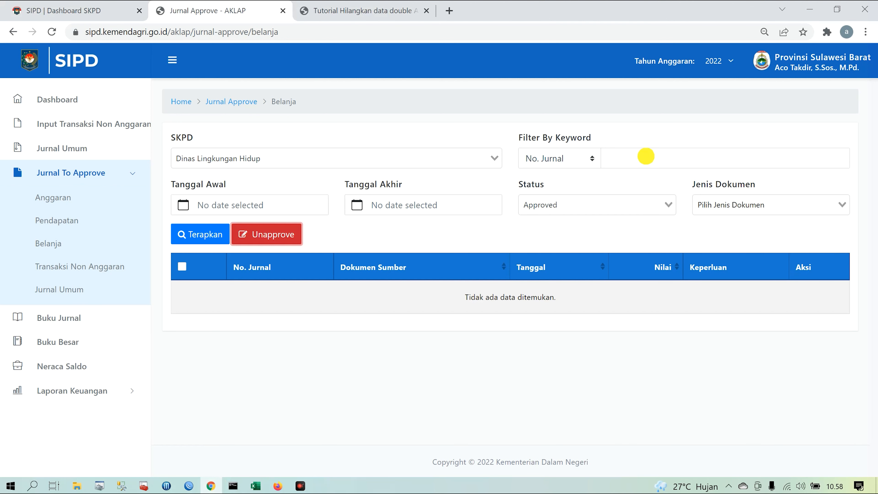
click(646, 156)
key(ctrl+v)
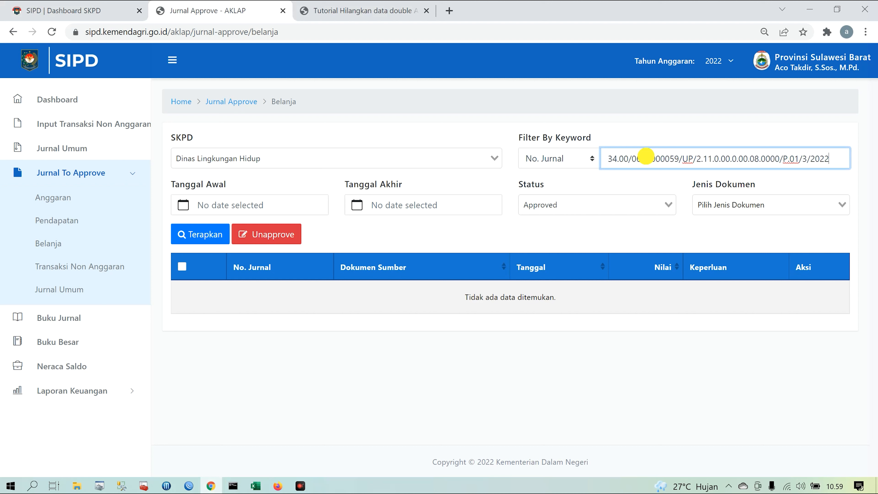
Filter the Belanja journals by Dokumen Sumber for the entered number, with the Status set to Semua Status.
click(582, 158)
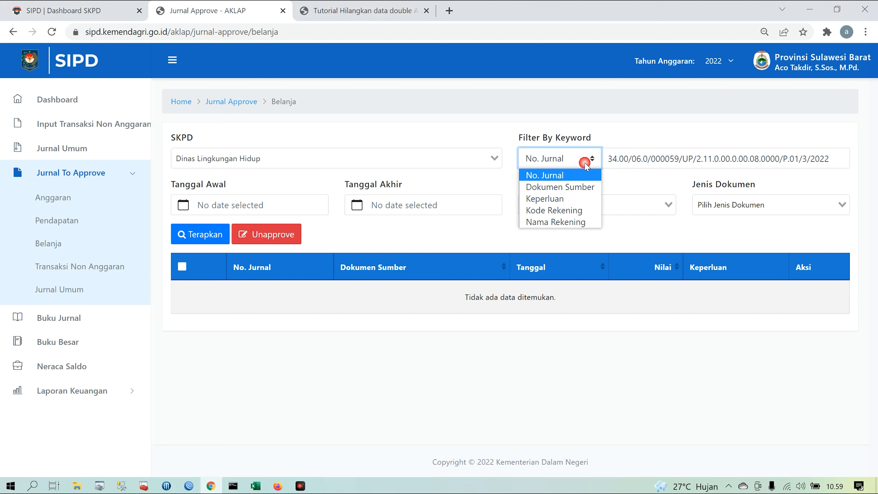
click(569, 185)
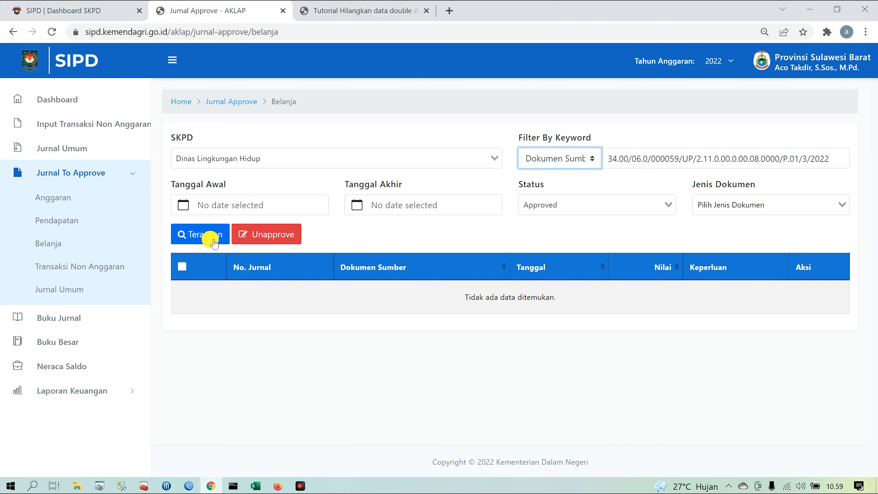
click(210, 239)
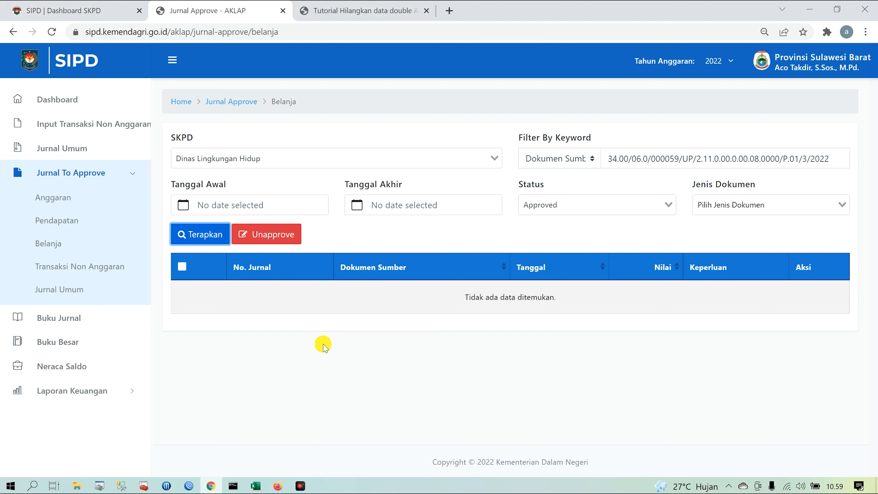
click(587, 206)
click(567, 222)
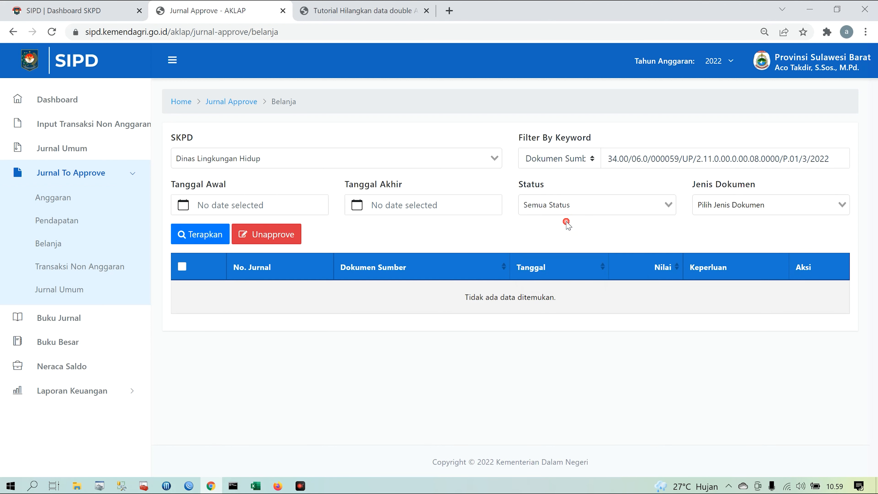
click(213, 235)
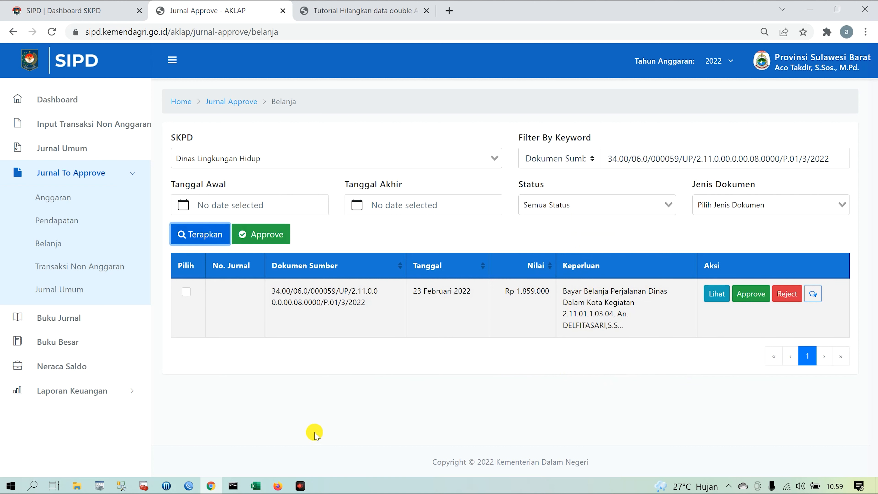
Check the filtered journal against the TBP 000059 row in the Excel list and return to SIPD.
click(255, 486)
click(215, 286)
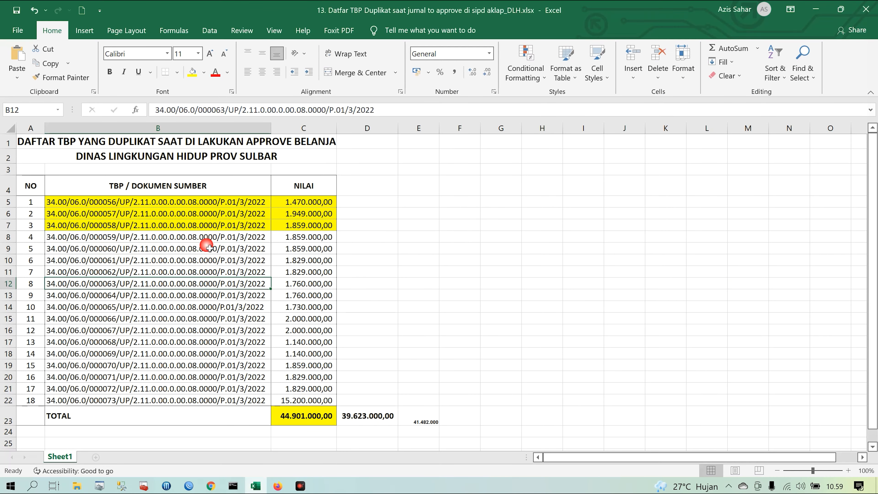
click(207, 241)
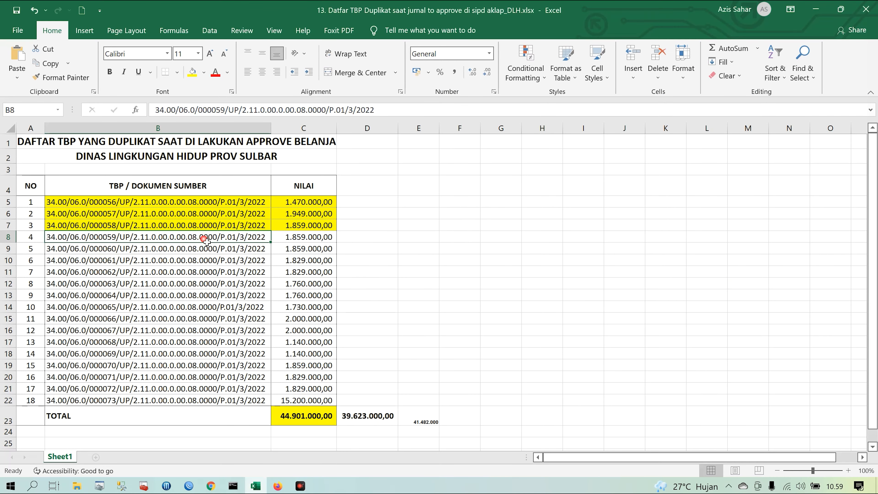
click(211, 486)
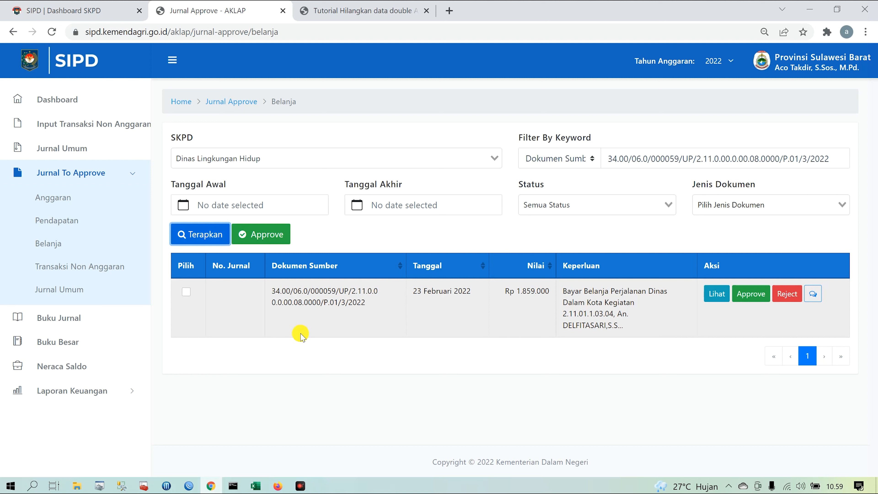
Approve the single TBP 000059 journal with the Metode Jurnal Tanpa Metode and check its Dokumen Sumber number.
click(186, 296)
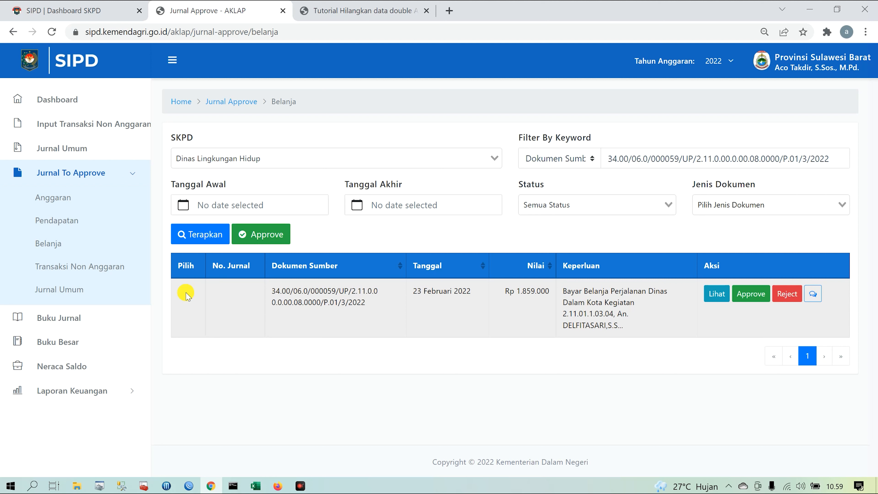
click(186, 292)
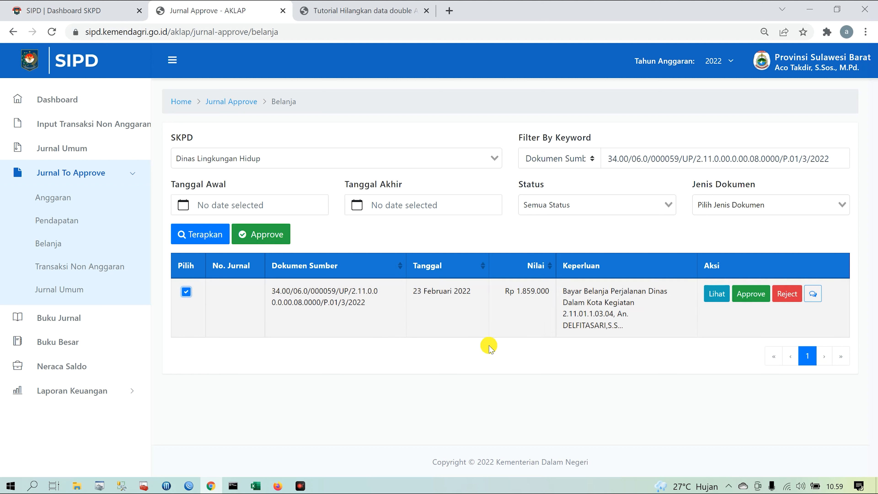
click(752, 294)
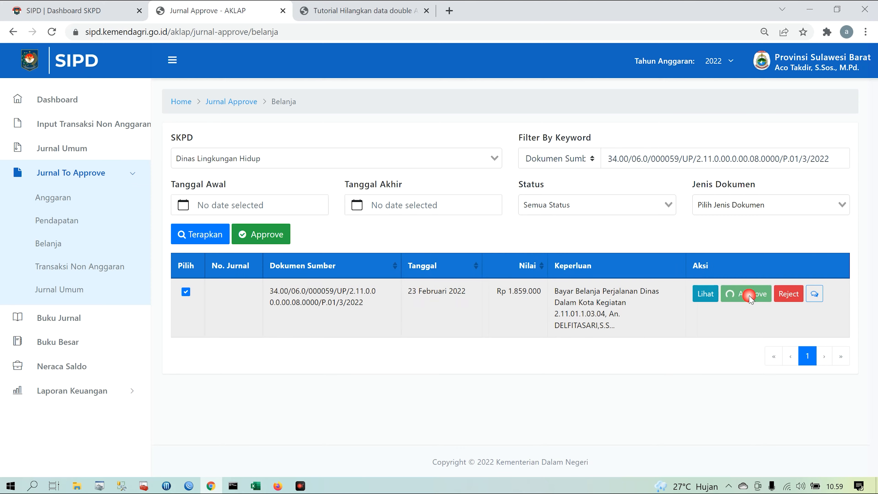
click(407, 122)
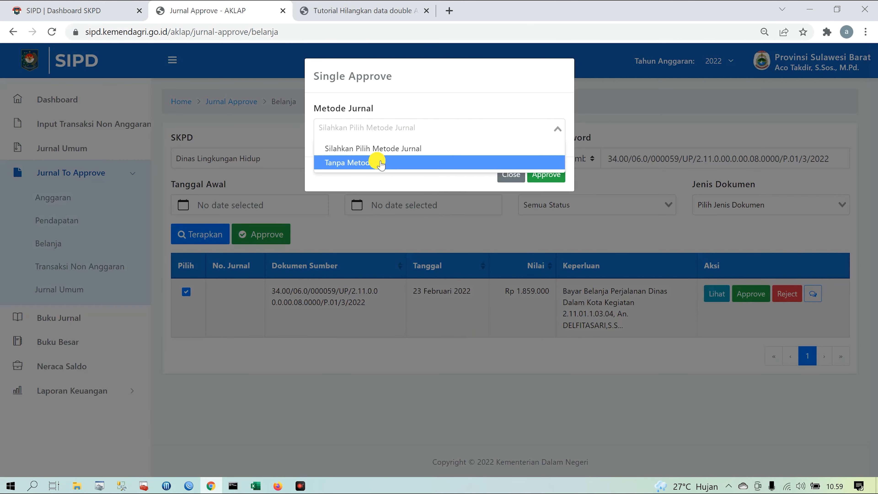
click(372, 162)
click(545, 174)
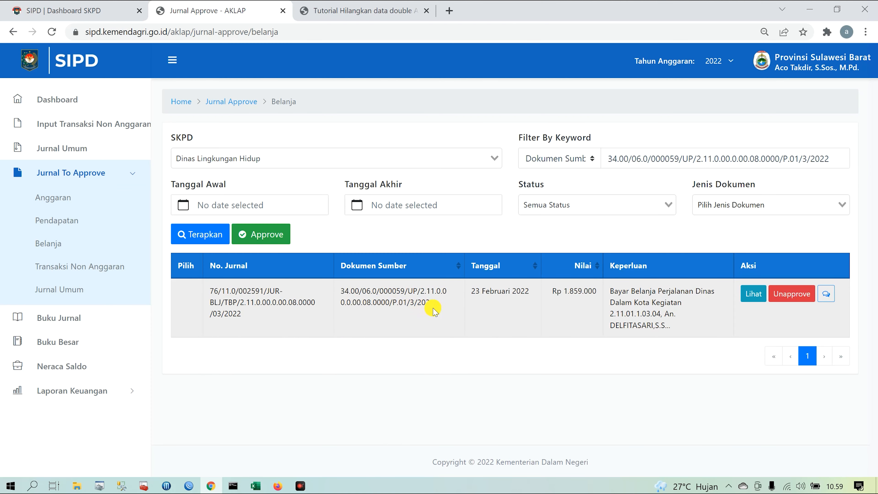
drag(439, 311, 341, 291)
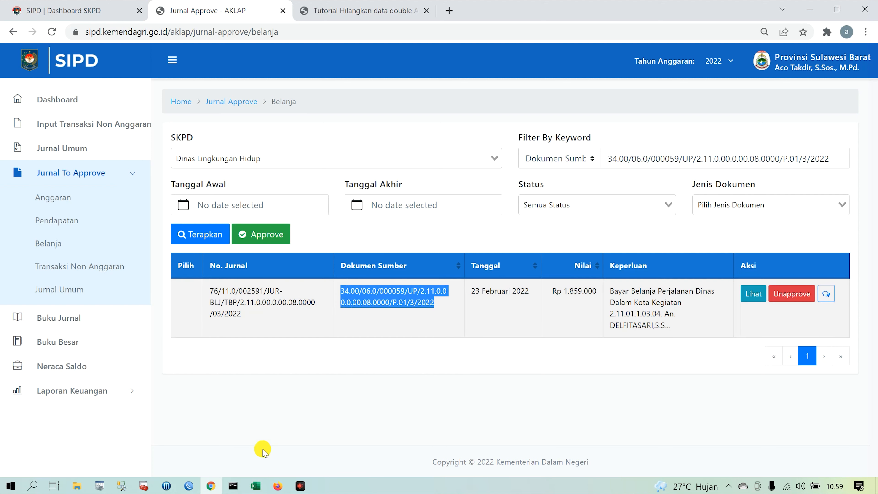
Copy the TBP 000060 document number from the Excel list and filter the Belanja journals by it in SIPD.
click(253, 486)
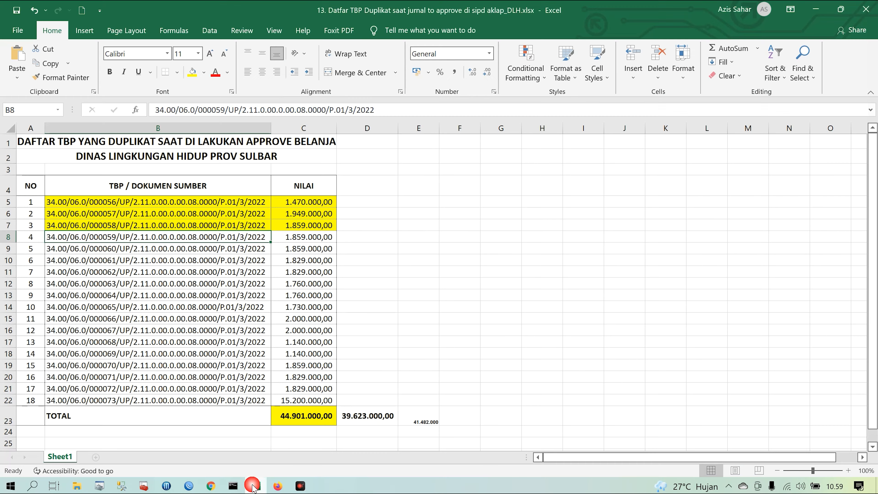
click(99, 252)
drag(381, 111, 153, 113)
key(ctrl+c)
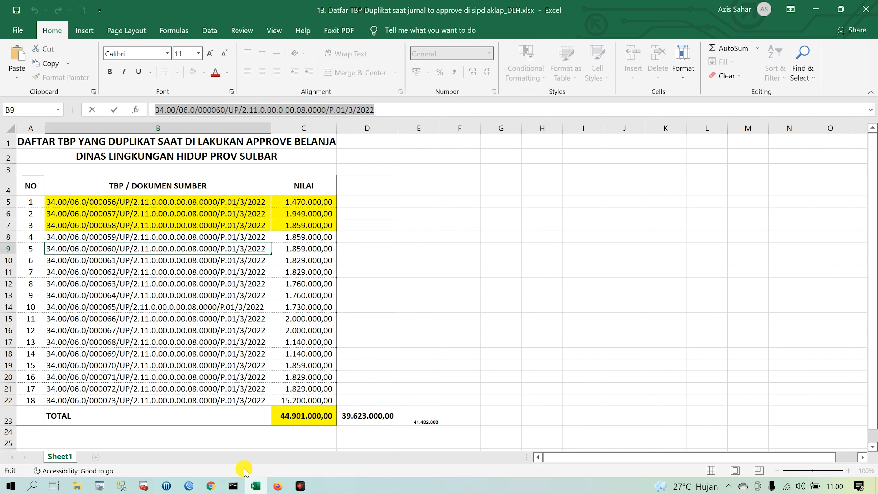
click(211, 486)
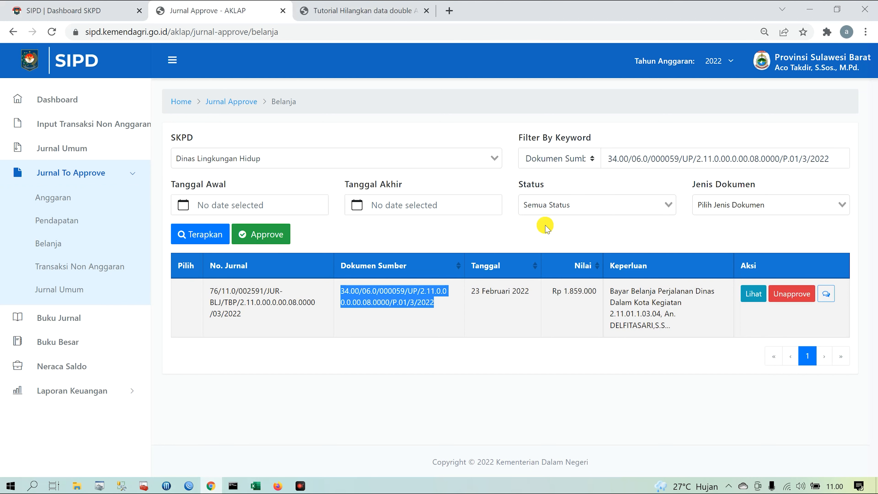
drag(836, 159, 564, 167)
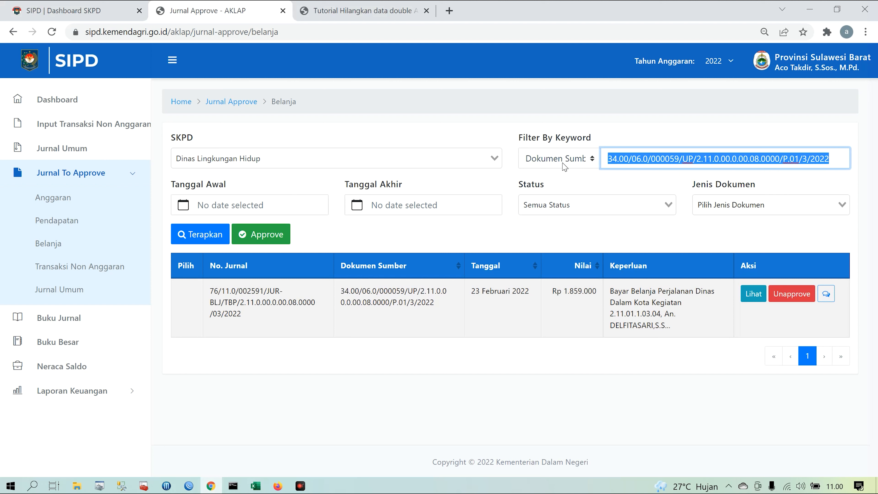
key(ctrl+v)
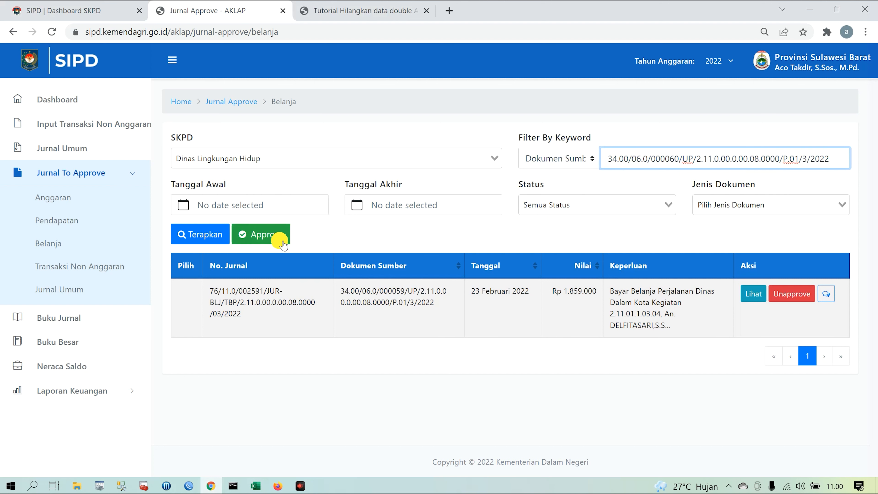
click(222, 238)
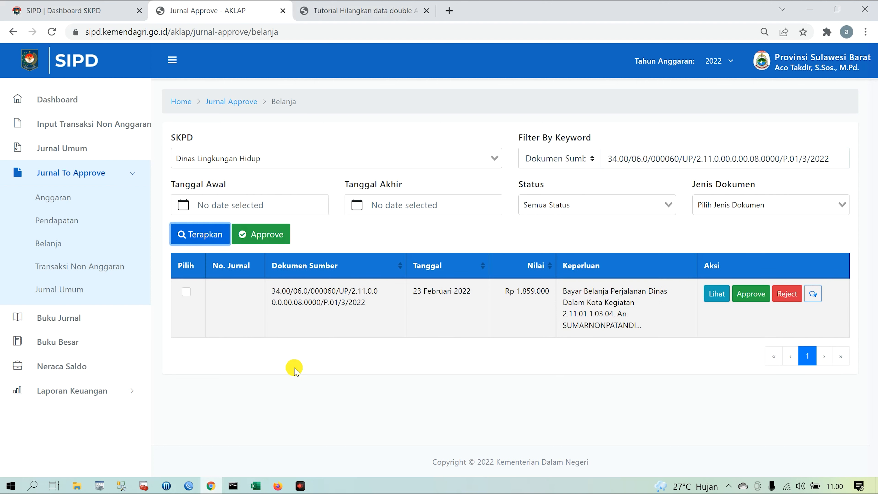
Select the filtered TBP 000060 journal and approve it individually with the Metode Jurnal set to Tanpa Metode.
click(186, 294)
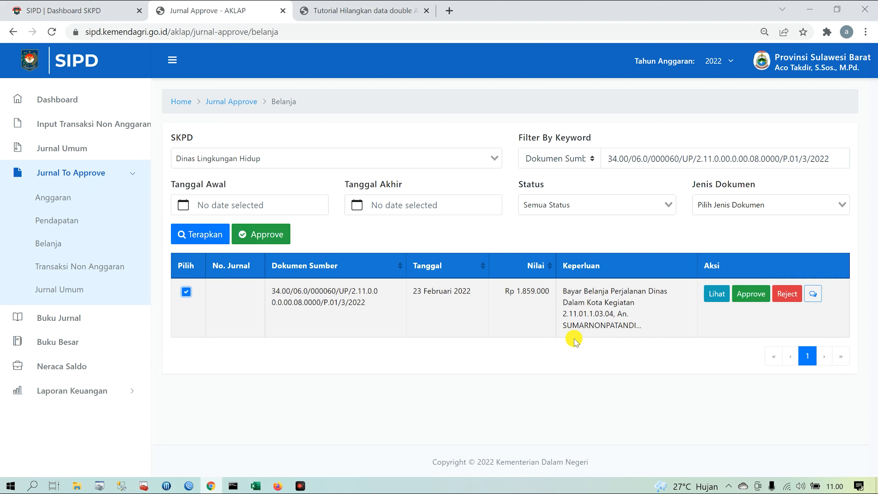
click(749, 294)
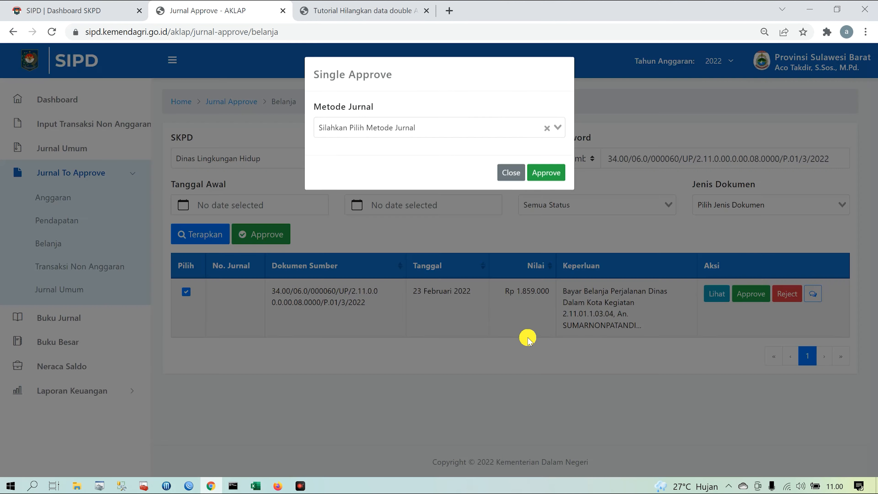
click(406, 128)
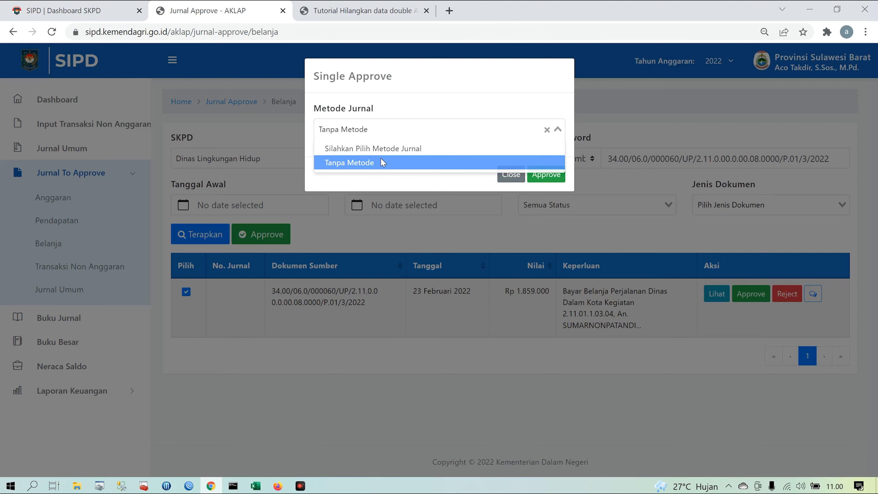
click(382, 162)
click(546, 173)
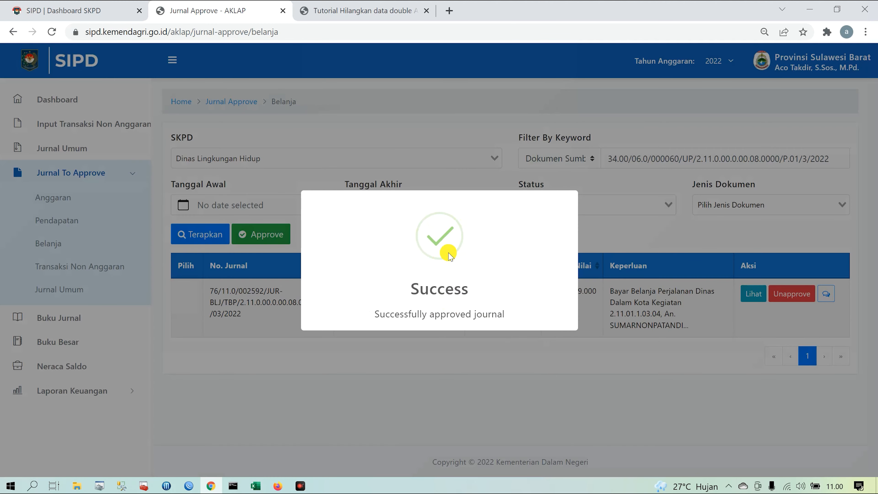
click(474, 379)
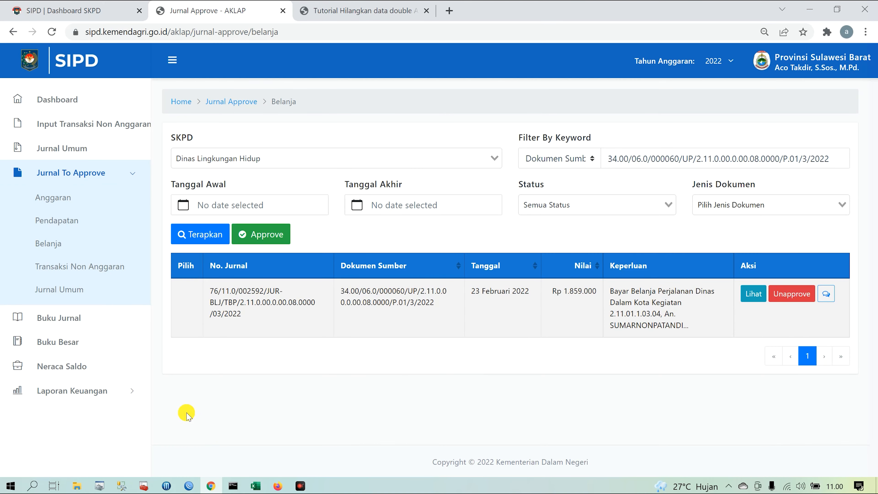
Highlight the TBP 000059 and 000060 document numbers (B8:B9) in yellow in the Excel list.
click(256, 485)
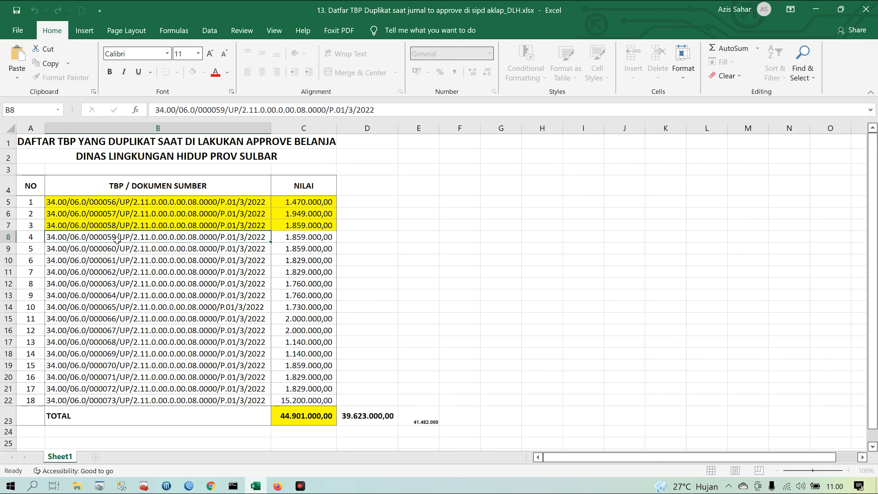
drag(117, 241, 117, 249)
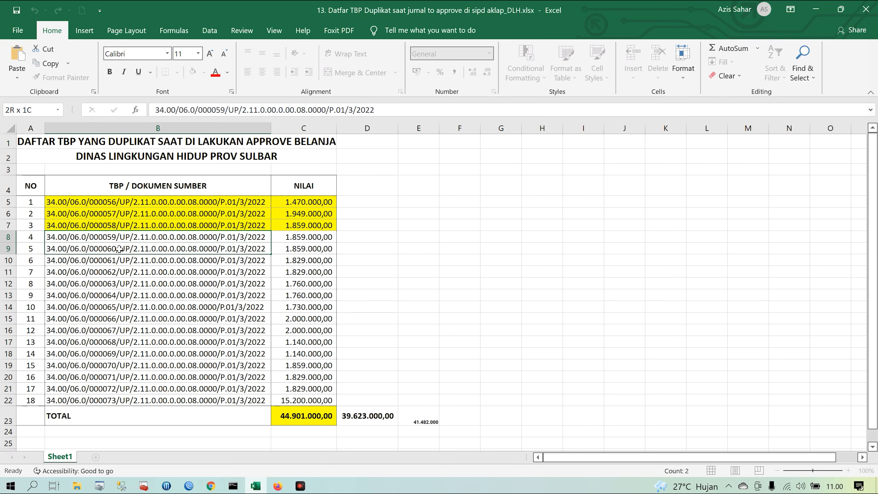
click(193, 72)
Copy the TBP 000061 document number from the Excel list and filter the Belanja journals by it in SIPD.
click(138, 262)
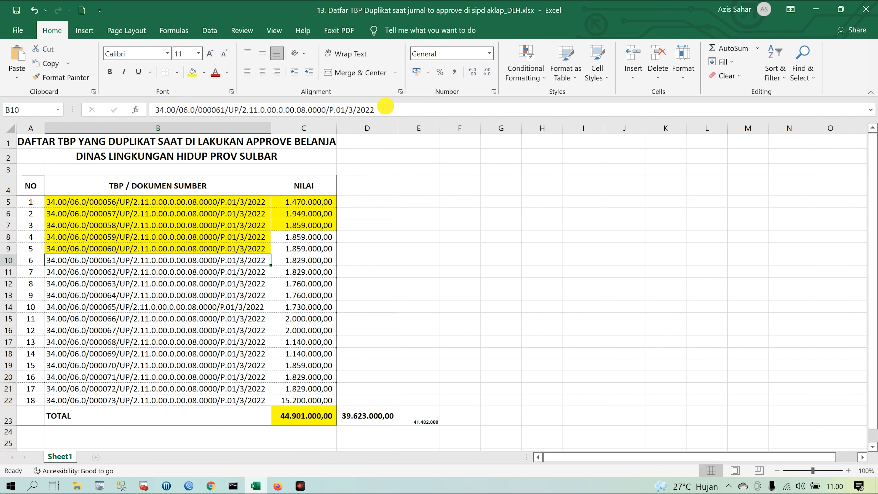
drag(386, 109, 132, 111)
key(ctrl+c)
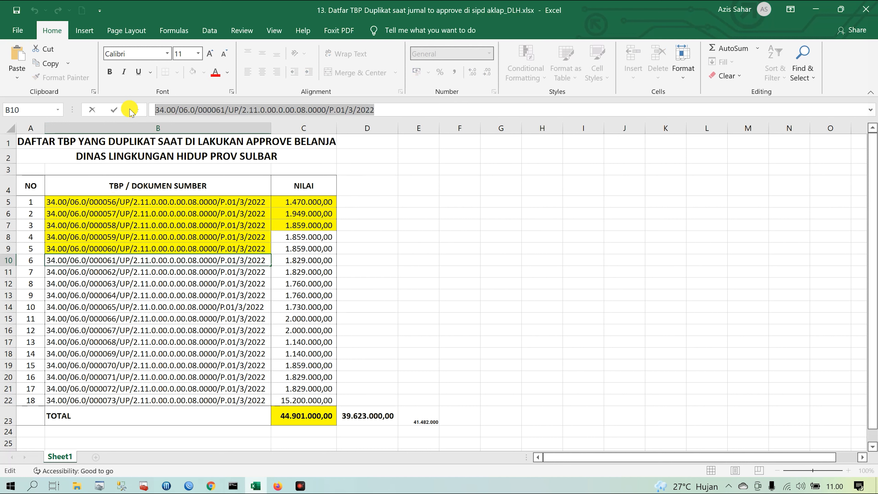
click(217, 486)
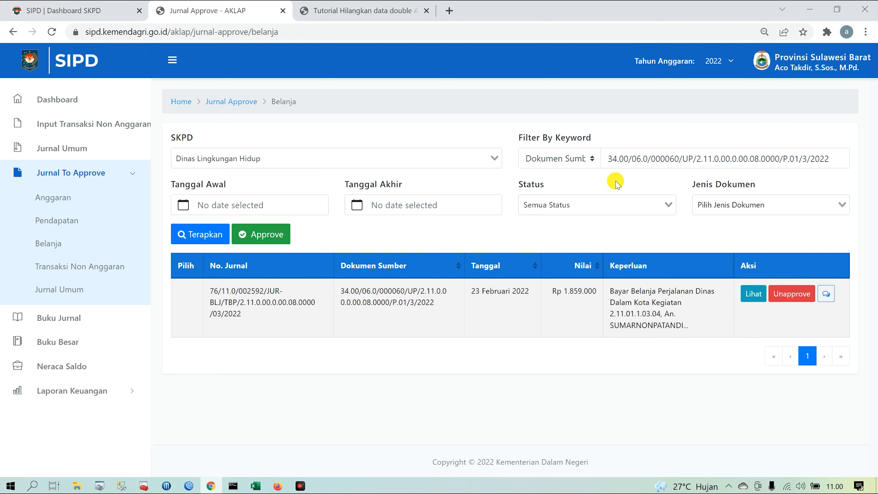
drag(843, 159, 582, 159)
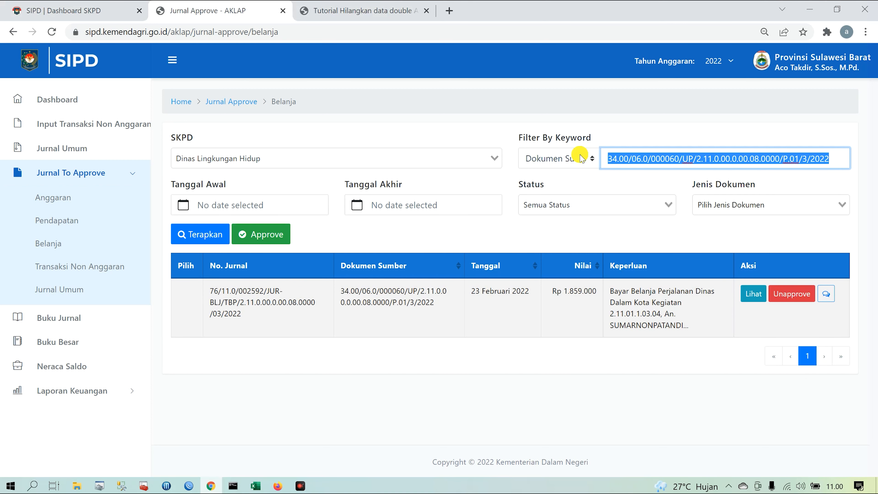
key(ctrl+v)
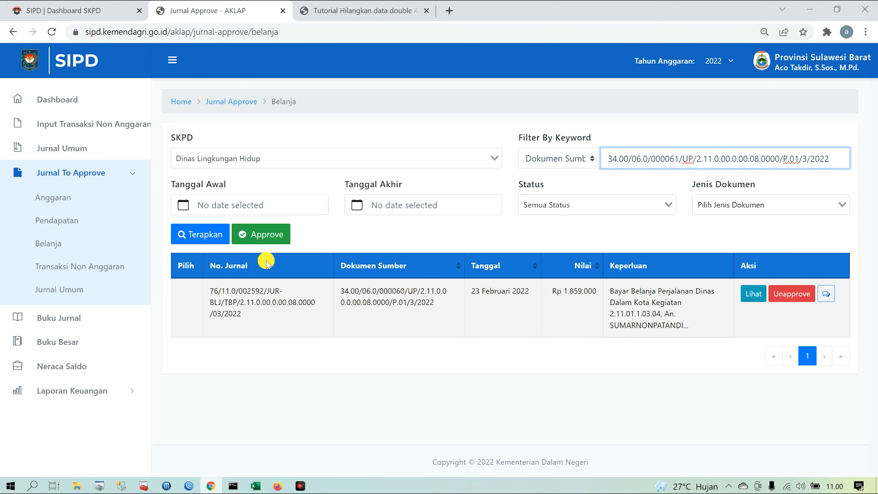
click(199, 234)
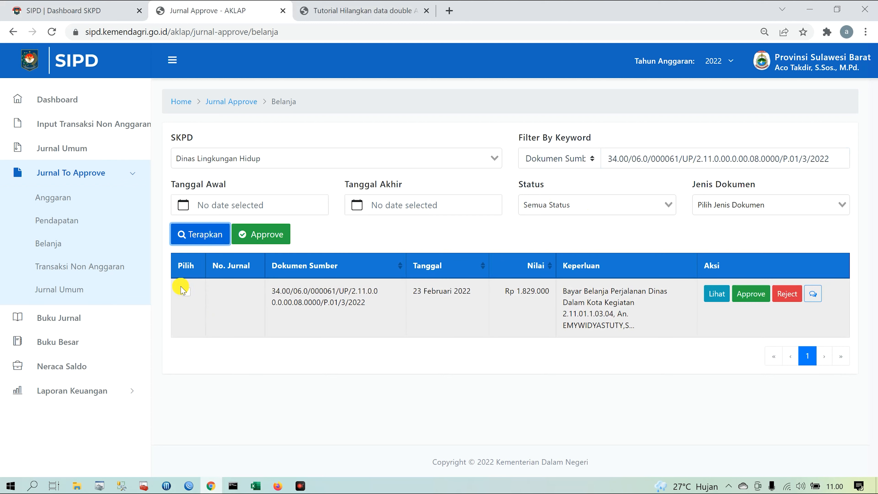
Select the filtered TBP 000061 journal and approve it individually with the Metode Jurnal set to Tanpa Metode.
click(187, 293)
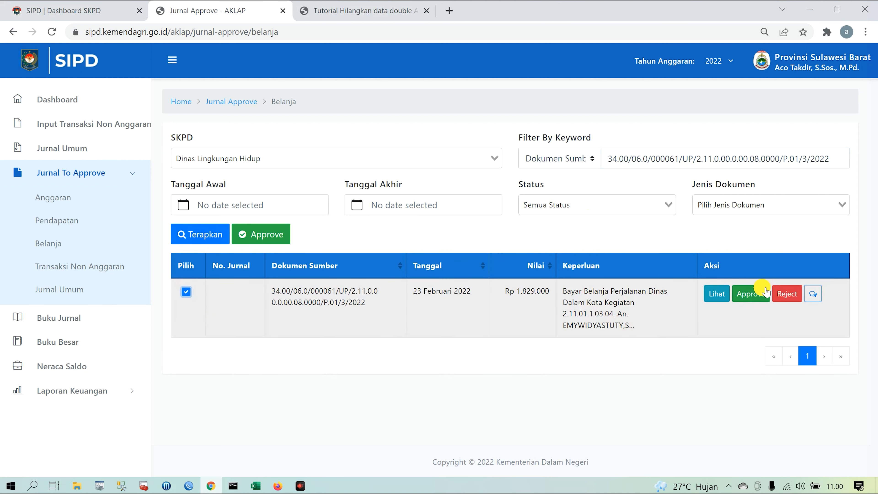
click(750, 295)
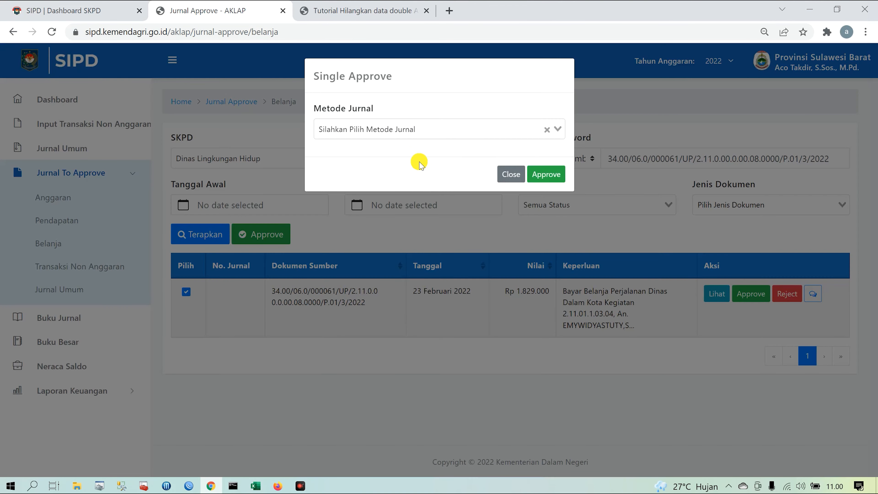
click(404, 131)
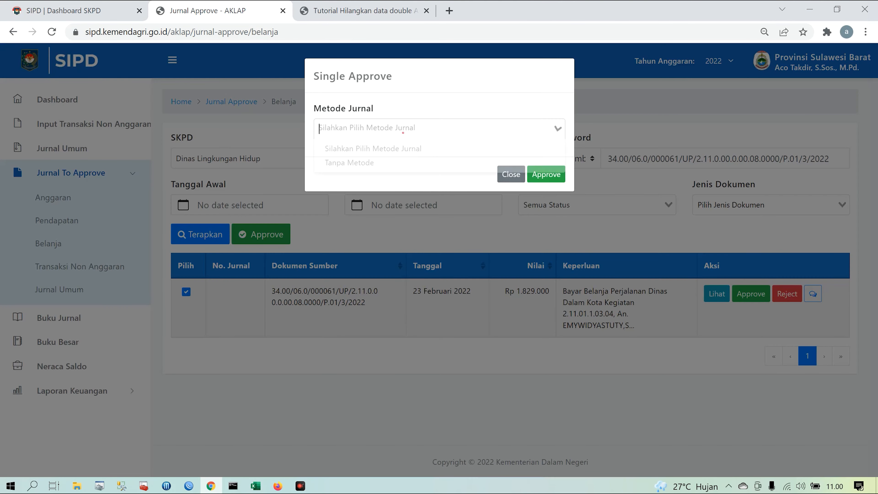
click(375, 162)
click(550, 176)
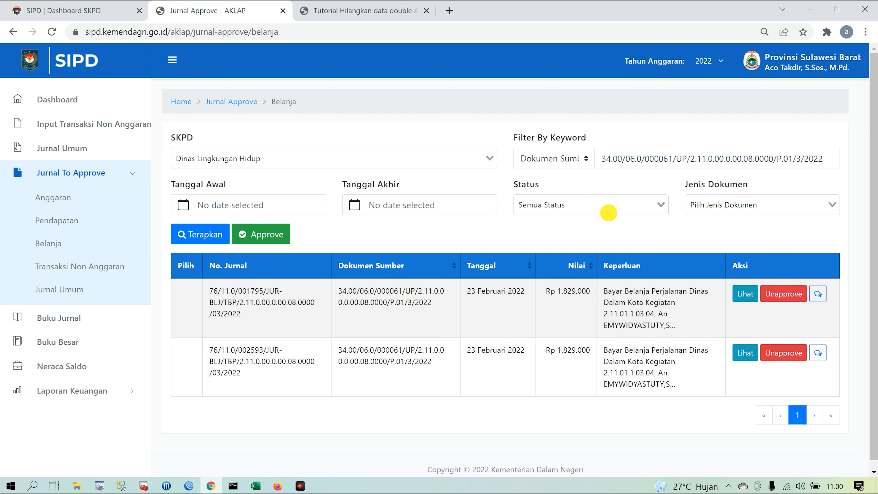
Reload the Belanja journal page and filter it by the TBP 000061 number as Dokumen Sumber with the status Approved.
click(52, 31)
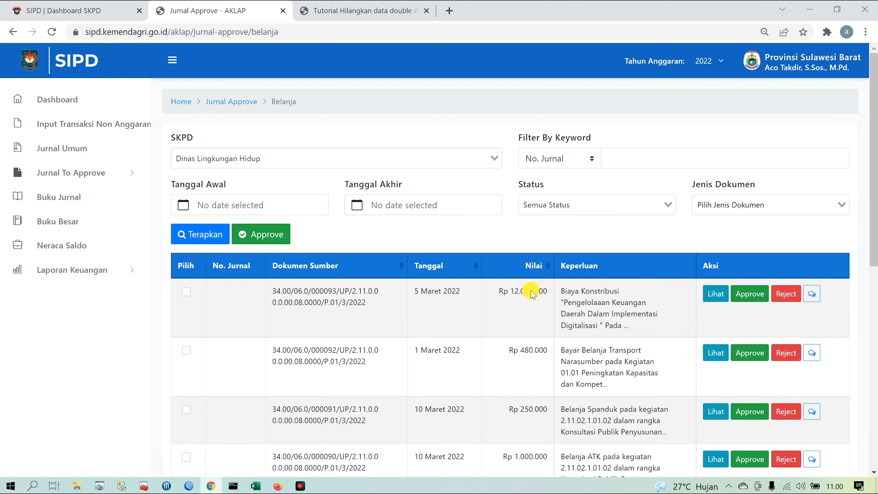
click(256, 486)
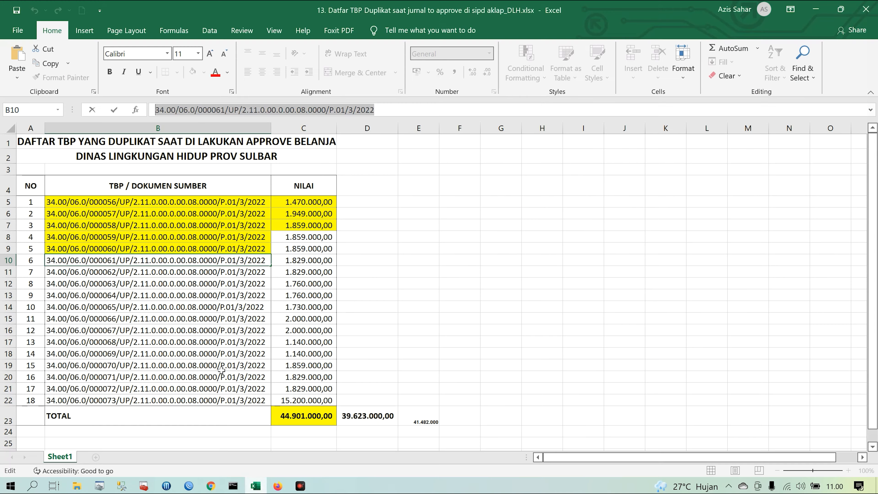
click(255, 486)
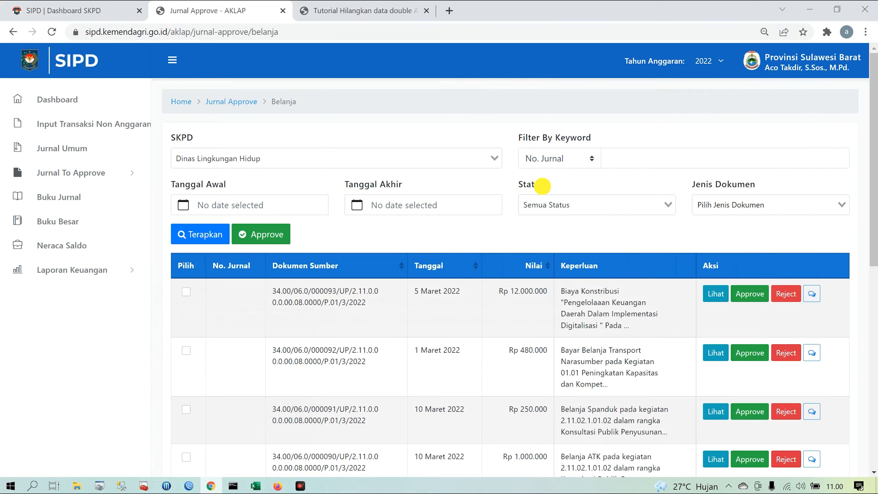
click(635, 153)
text(34.00/06.0/000061/UP/2.11.0.00.0.00.08.0000/P.01/3/2022)
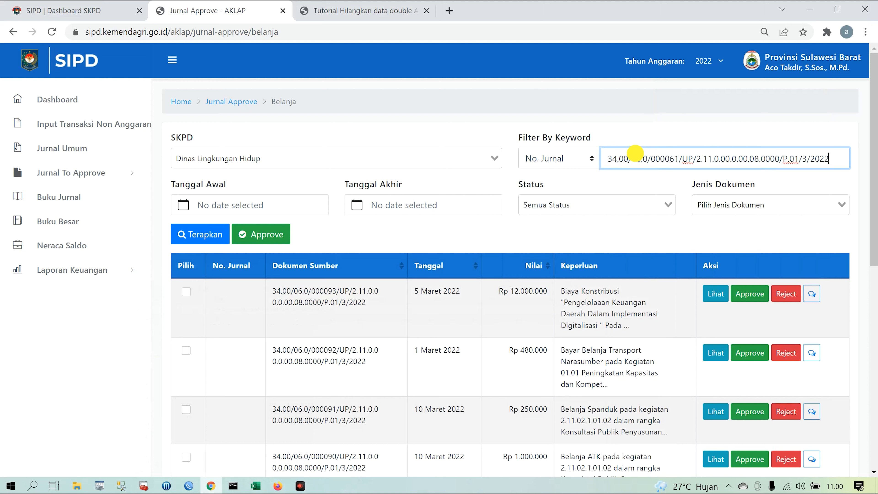
click(578, 162)
click(559, 193)
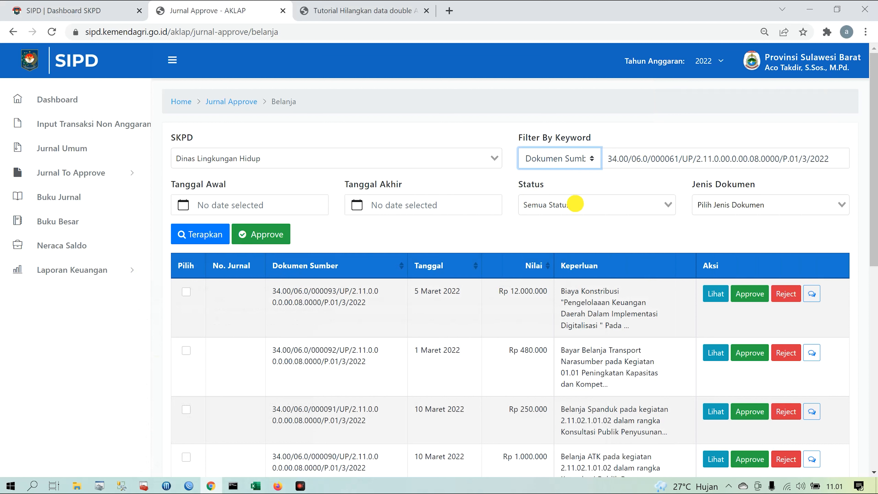
click(575, 204)
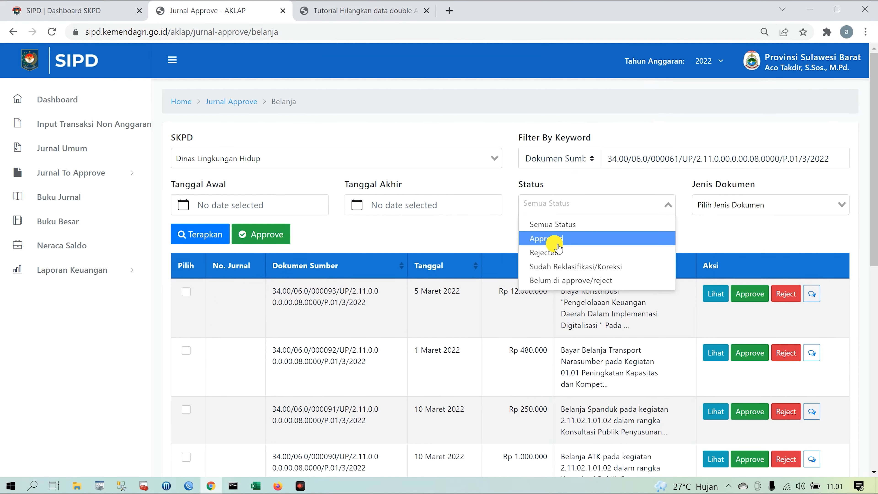
click(558, 246)
click(201, 236)
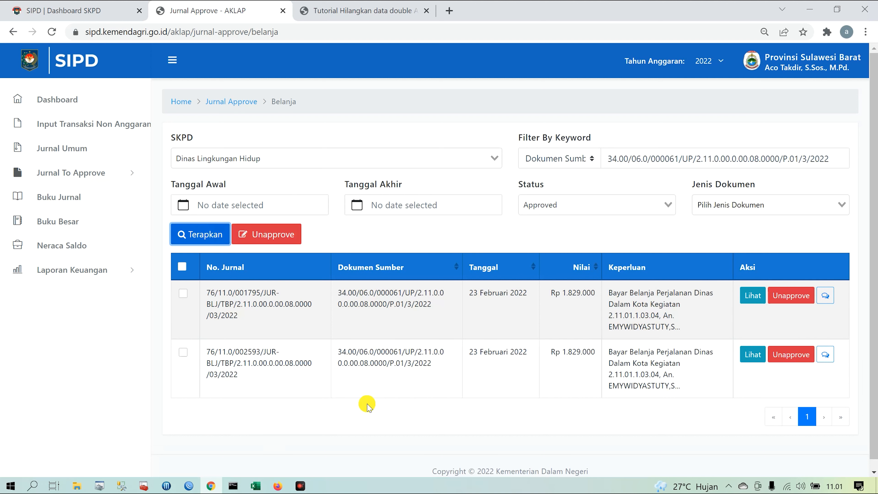
Unapprove the duplicated TBP 000061 journal ending the number prefix 76/11.0/001795 and reapply the document filter with Semua Status.
click(180, 266)
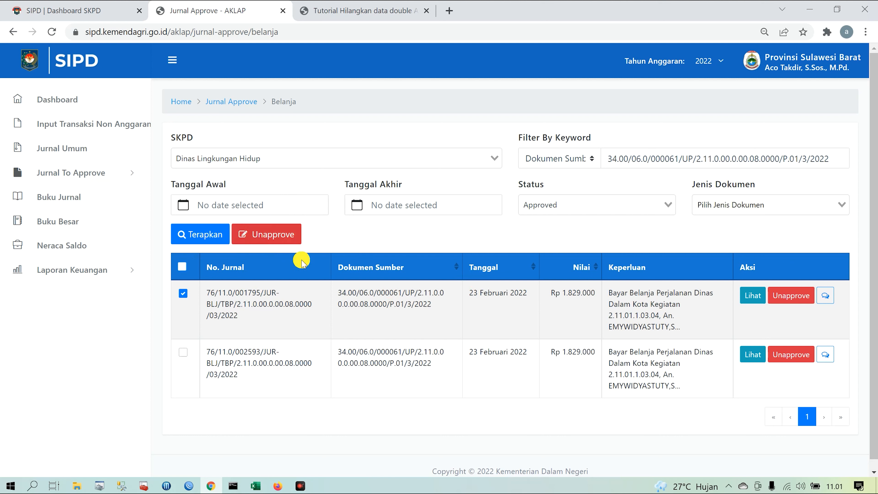
click(285, 238)
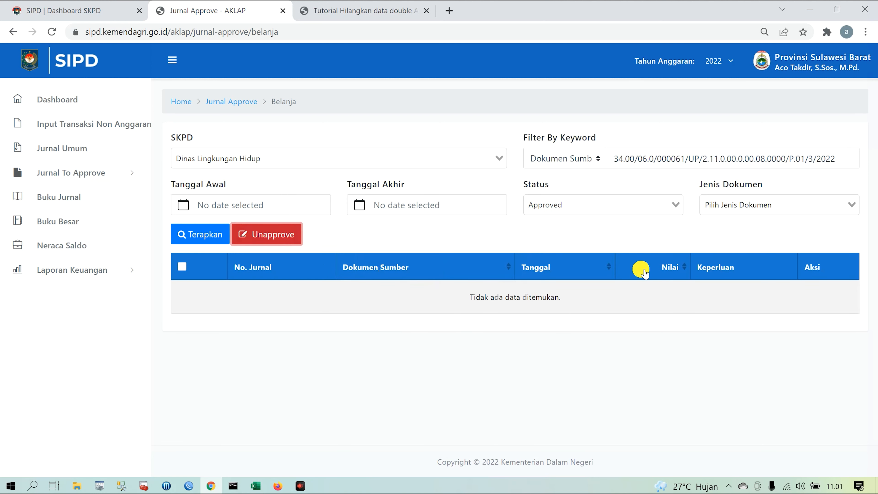
click(631, 209)
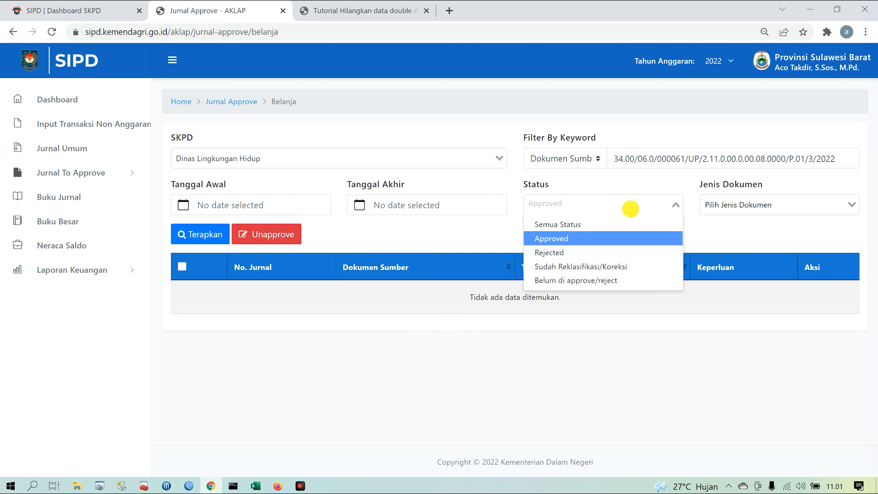
click(594, 225)
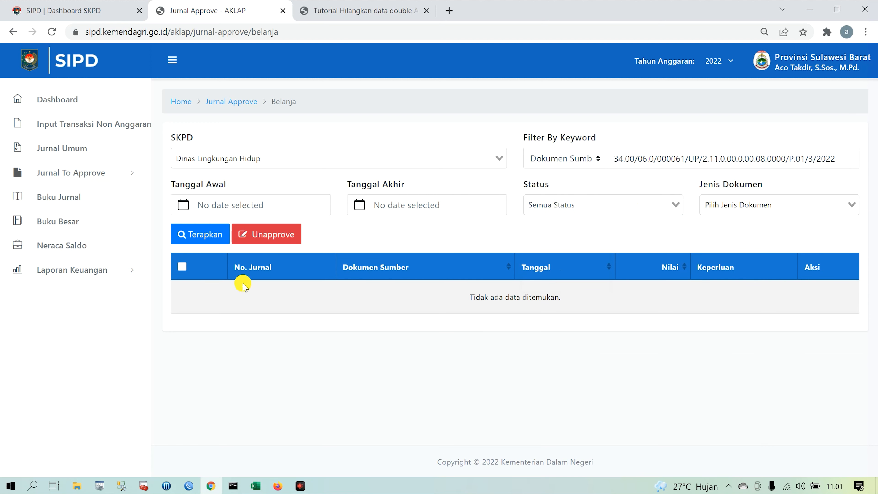
click(209, 232)
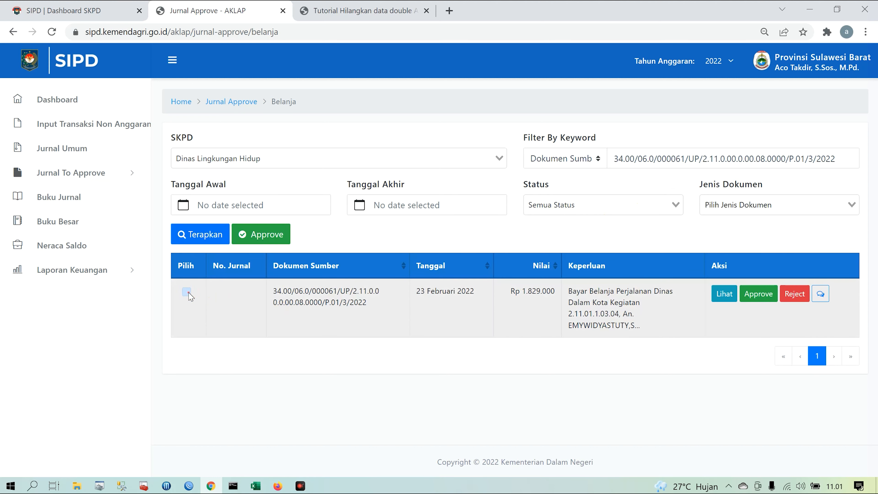
Approve the unapproved TBP 000061 journal again as a single entry, using Tanpa Metode as Metode Jurnal.
click(187, 293)
click(761, 297)
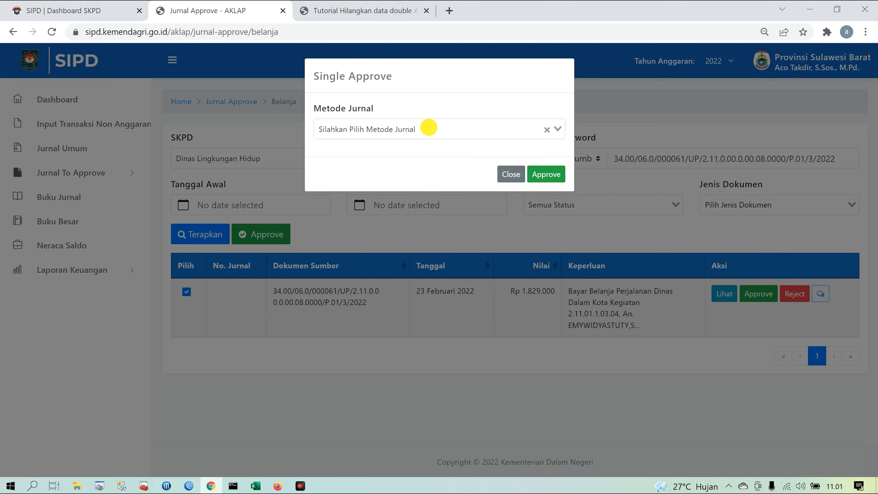
click(428, 127)
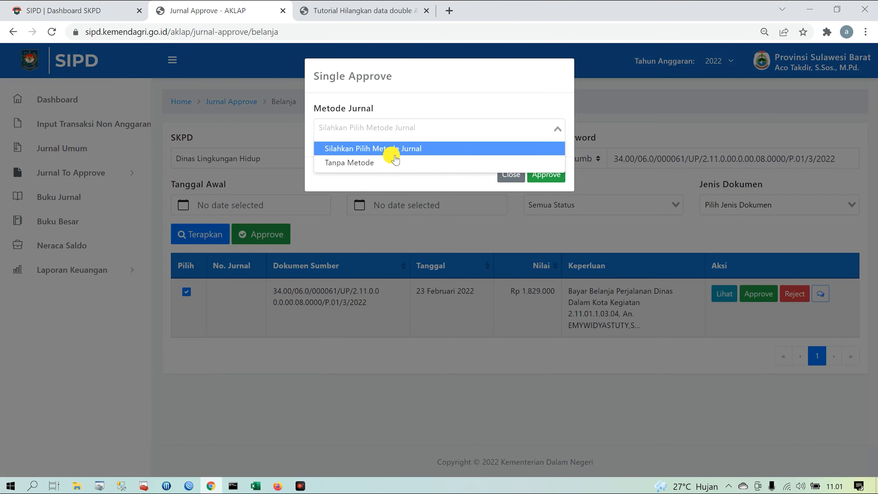
click(389, 163)
click(547, 172)
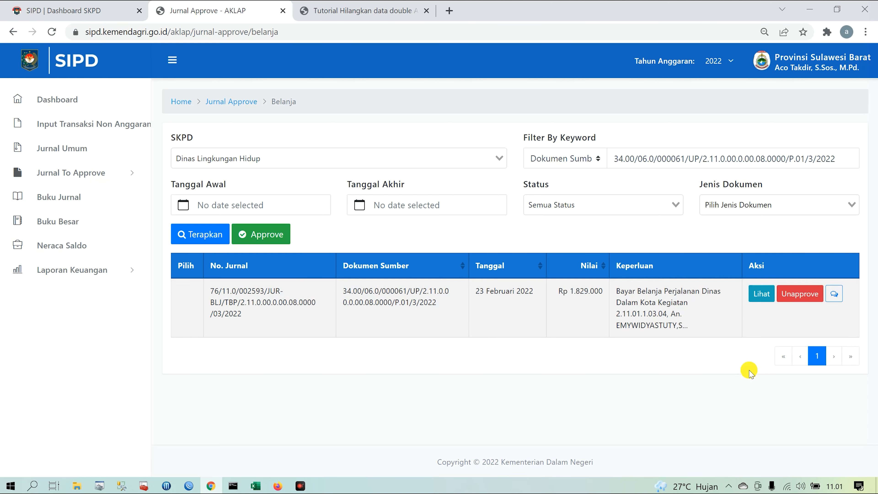
Check the totals row and the NILAI amounts of TBP 000059 and 000060 (C8:C9) in the Excel list.
click(256, 486)
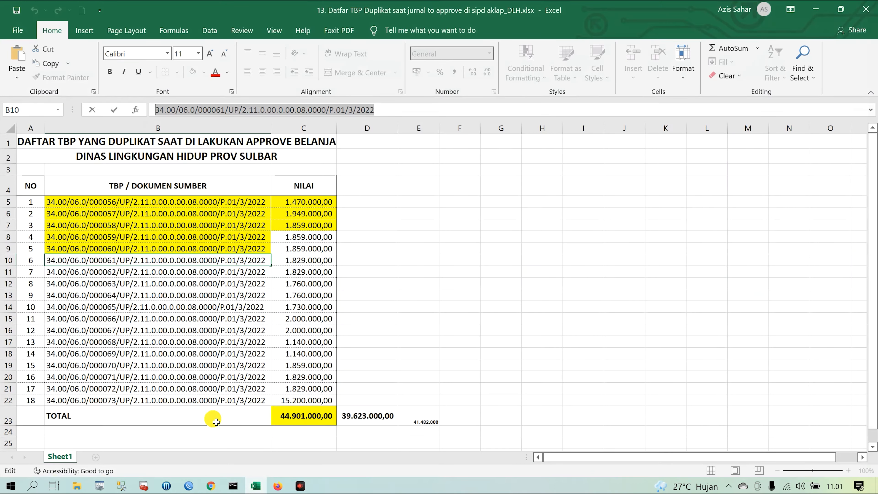
click(370, 423)
click(211, 486)
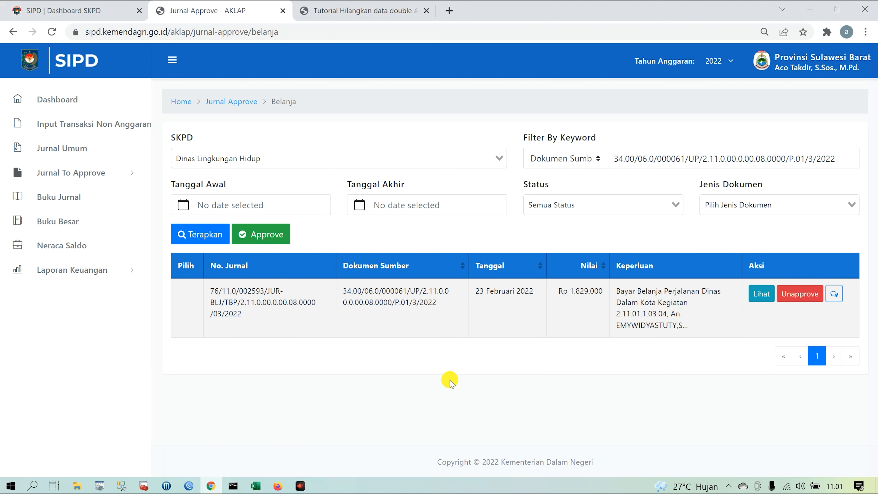
click(256, 486)
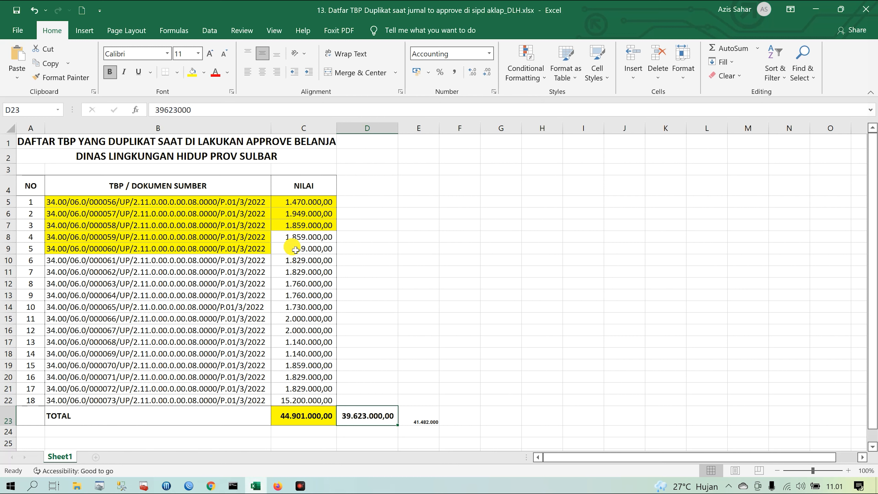
drag(296, 250, 296, 242)
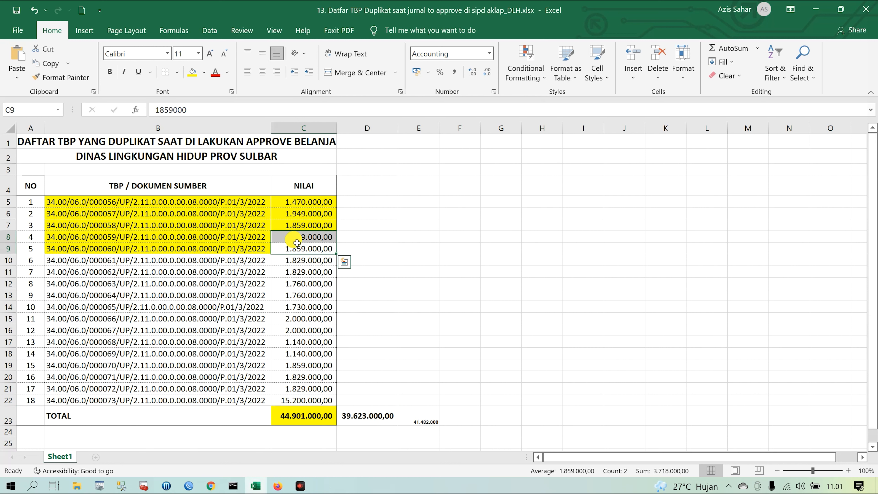
click(361, 249)
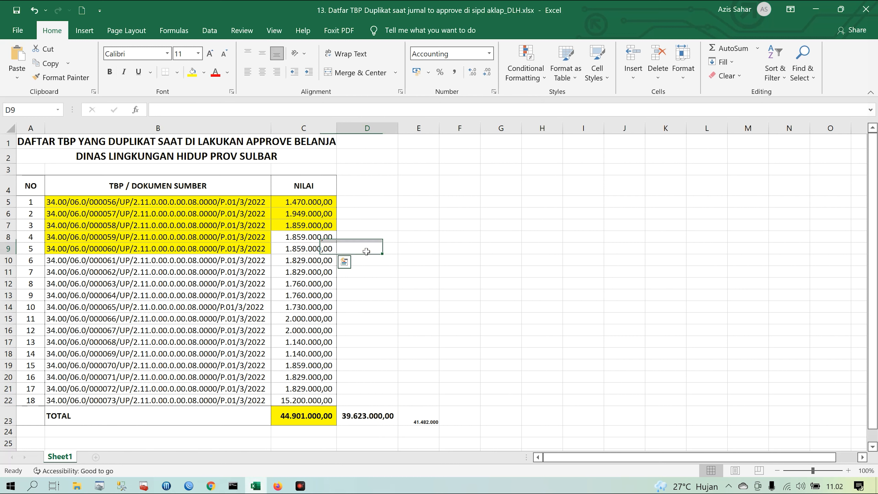
Return to SIPD, clear the document keyword, and list all Belanja journals with the status Approved.
click(208, 488)
click(614, 207)
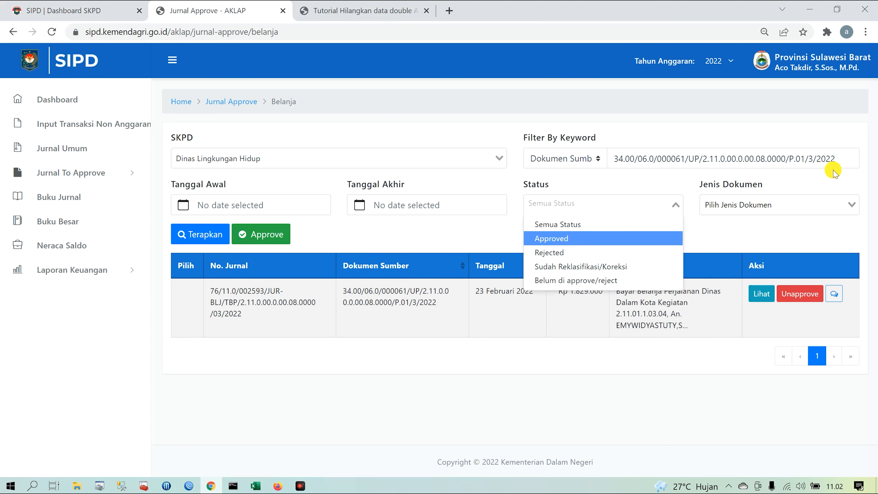
drag(835, 168, 566, 166)
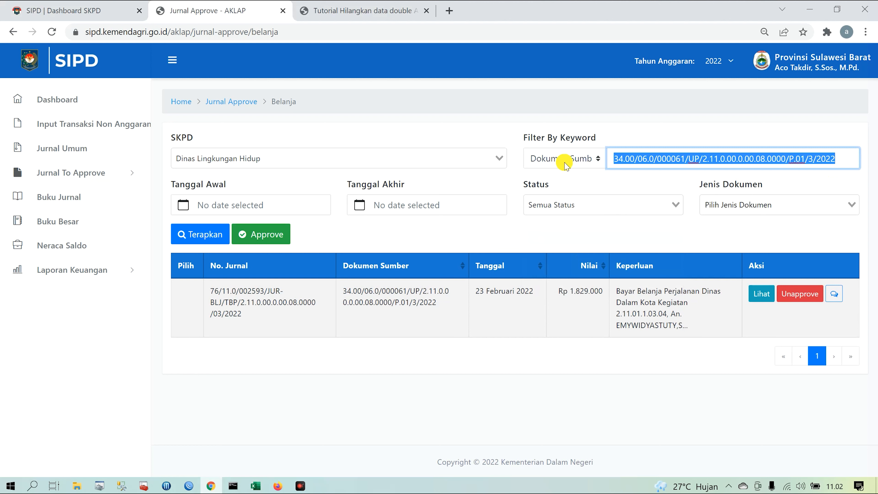
key(BackSpace)
click(585, 204)
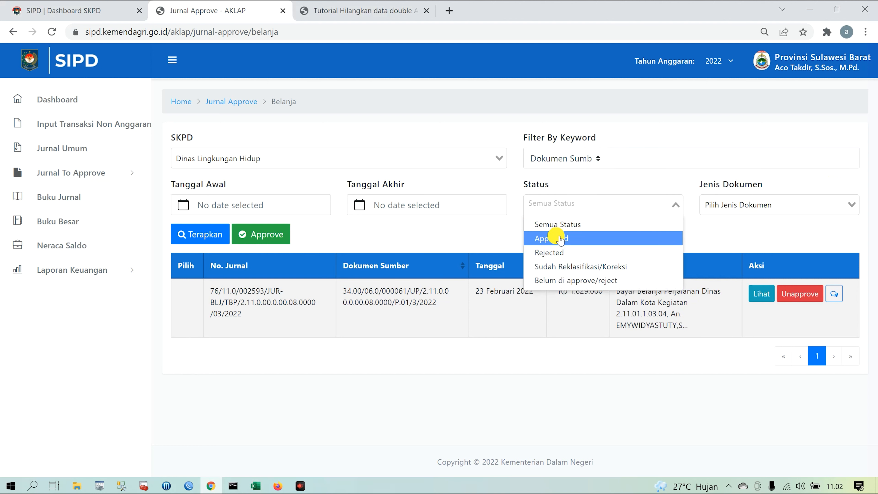
click(560, 239)
click(207, 232)
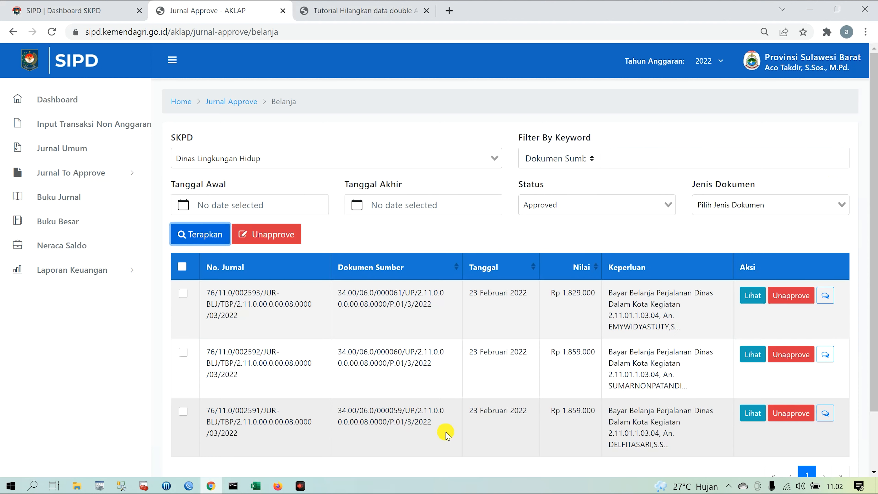
scroll(455, 343, down, 2)
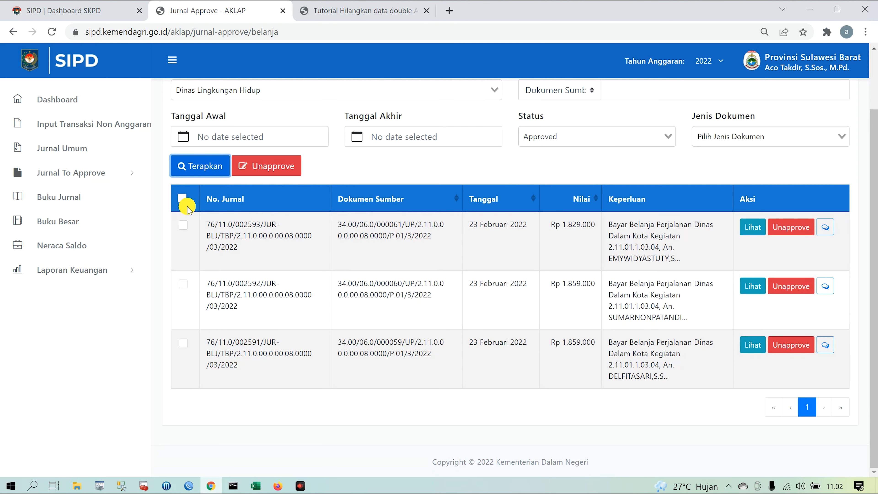
Select all the listed Approved Belanja journals (TBP 000059 to 000061) and unapprove them together.
click(183, 200)
click(284, 175)
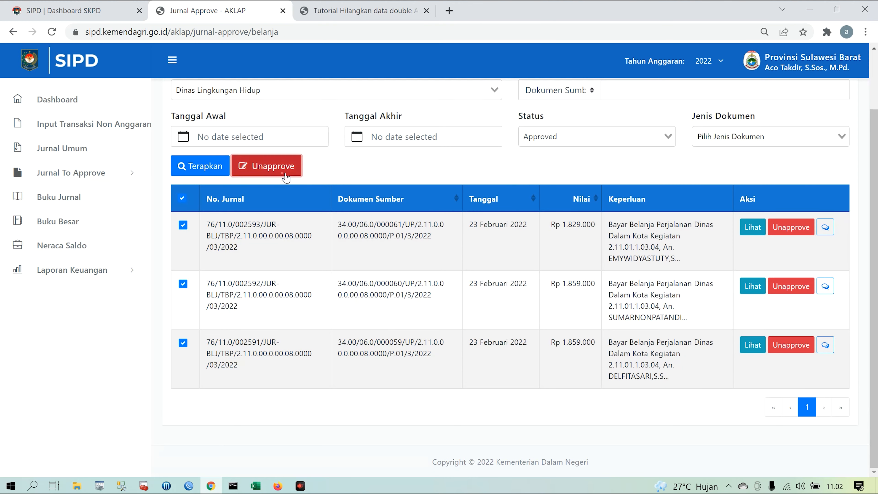
Open the LRA financial report and copy the REALISASI 2022 amount of BELANJA DAERAH.
click(98, 275)
click(56, 318)
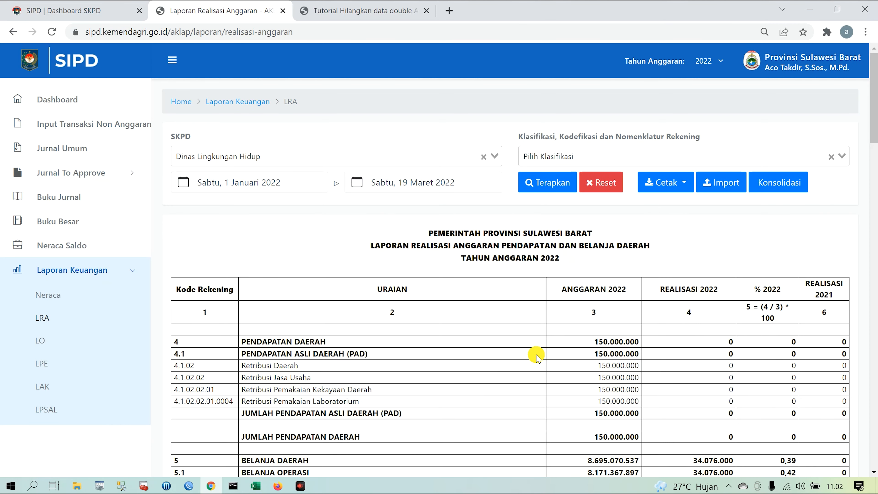
click(257, 487)
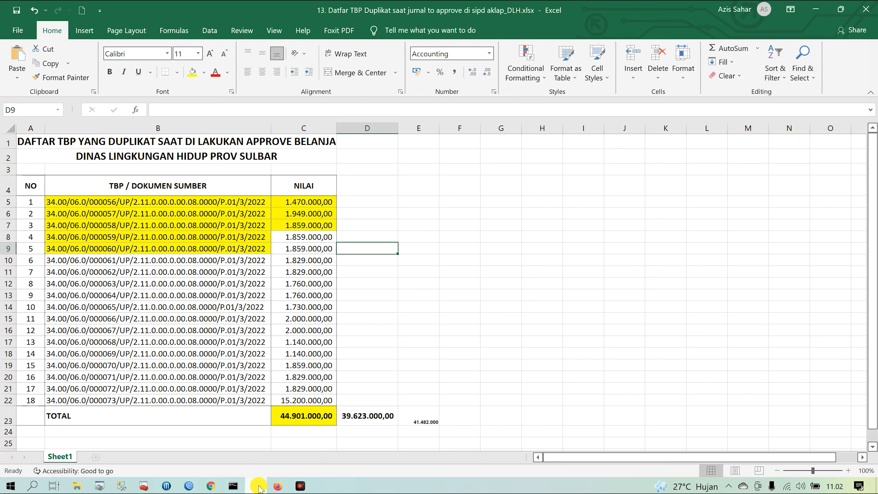
click(258, 487)
scroll(678, 395, down, 3)
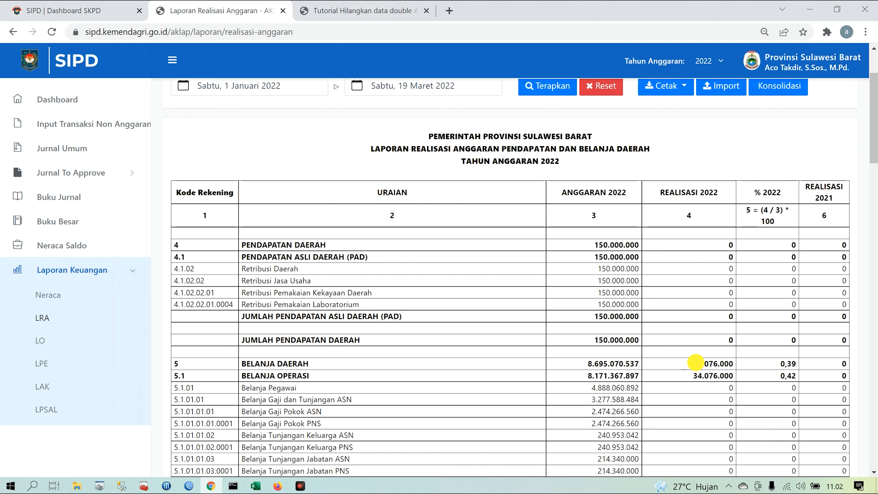
drag(692, 364, 763, 366)
key(ctrl+c)
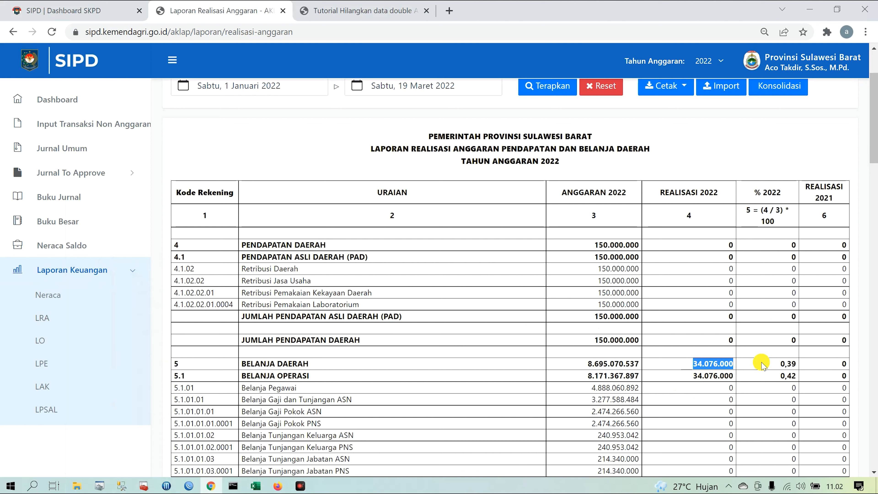
Switch to the Excel list, paste 34.076.000 into F23 of the TOTAL row and fit column F to its content.
click(256, 486)
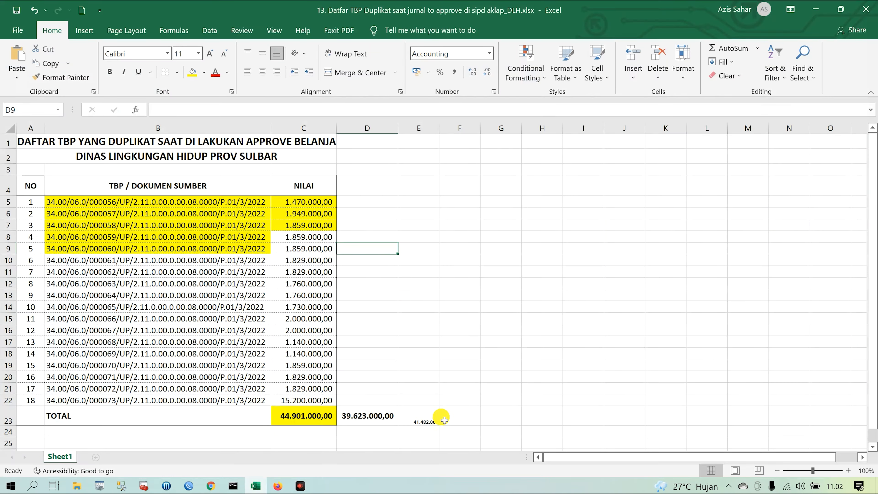
click(463, 419)
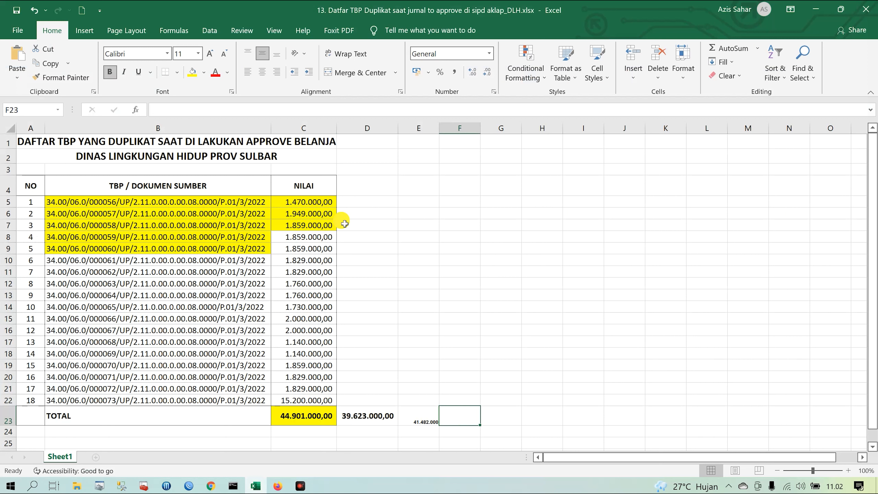
click(290, 111)
key(ctrl+v)
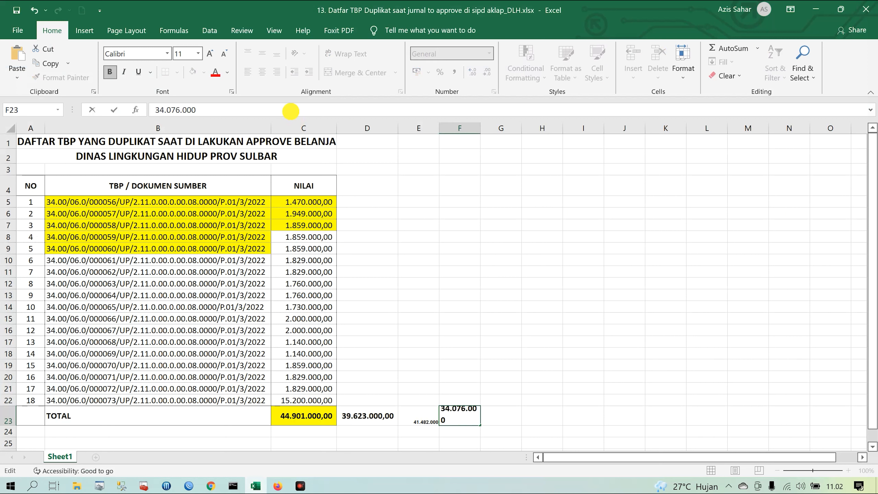
key(Return)
double_click(480, 128)
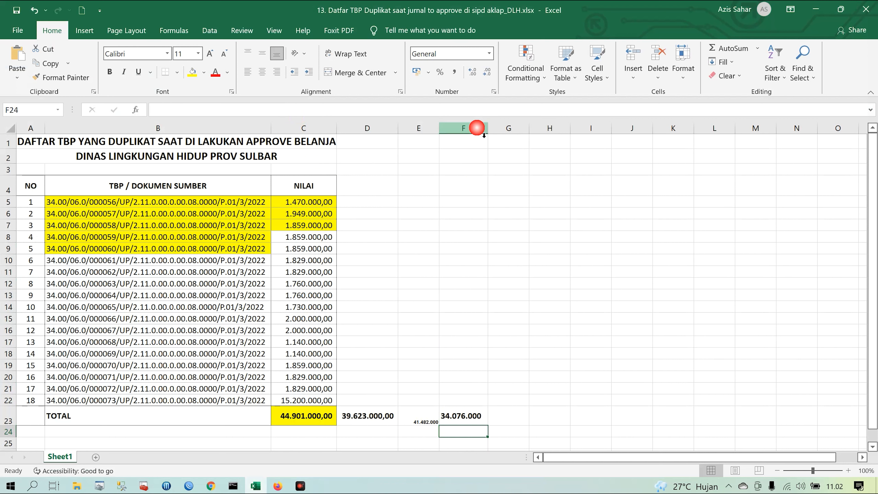
click(477, 128)
Enter the formula =D23-F23 in G23 to calculate the difference between the two realisation totals.
click(521, 419)
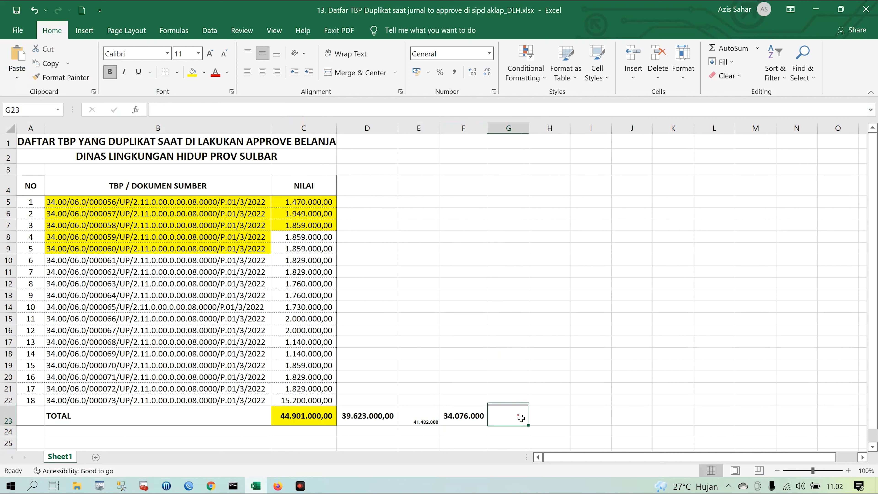
text(=)
click(362, 421)
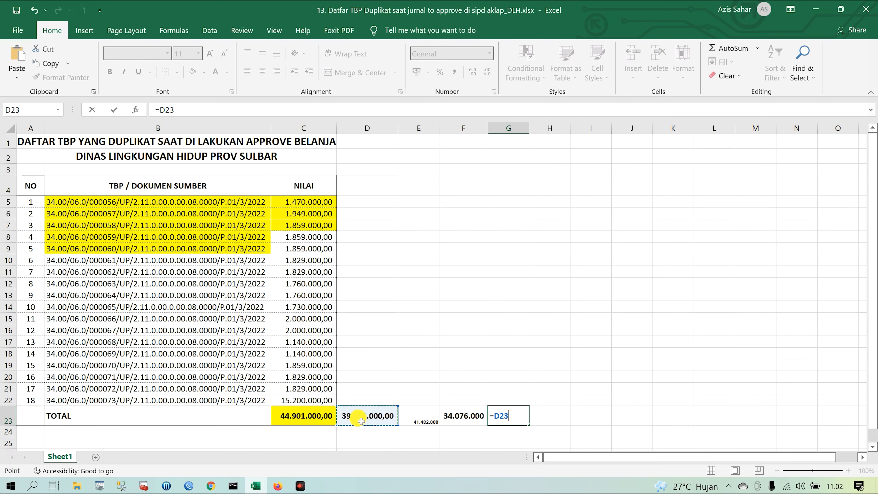
text(-)
click(472, 418)
key(Return)
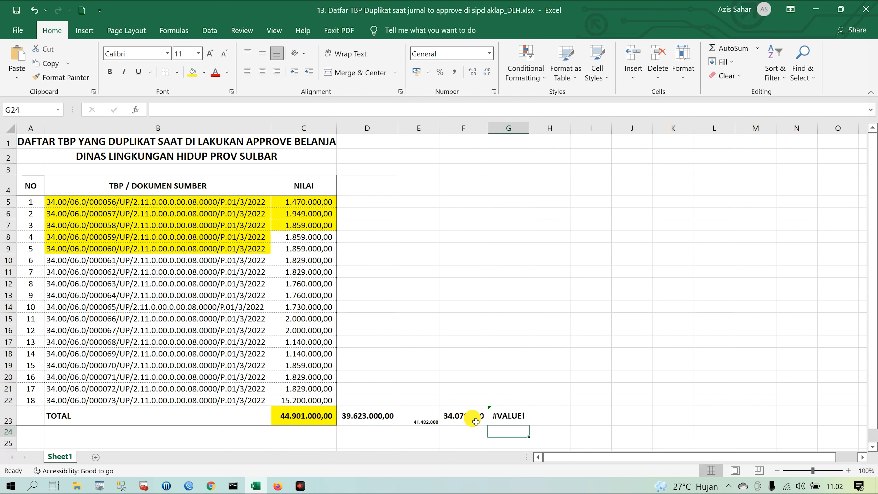
Correct F23 to the plain number 34076000 without dots and fit column G to its content.
click(449, 415)
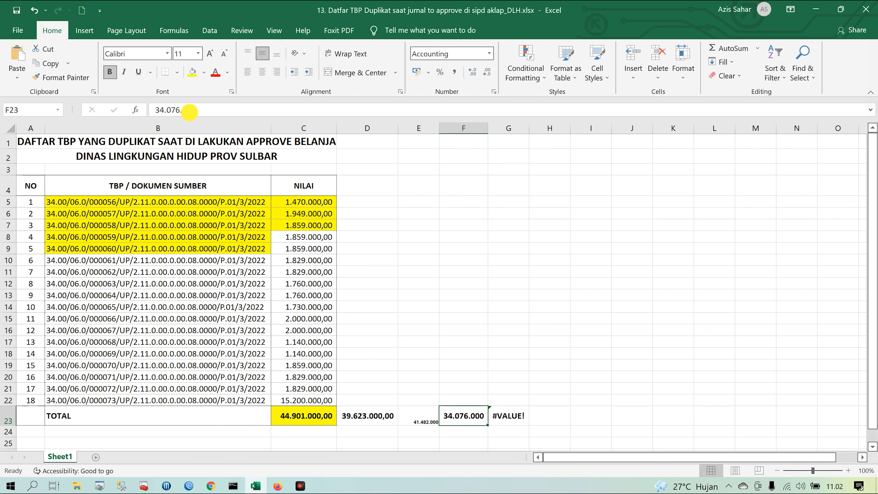
click(183, 110)
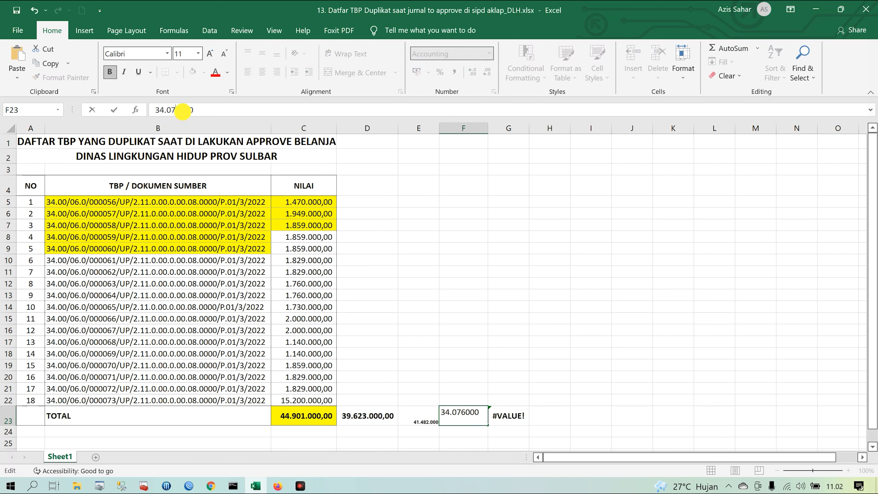
click(202, 110)
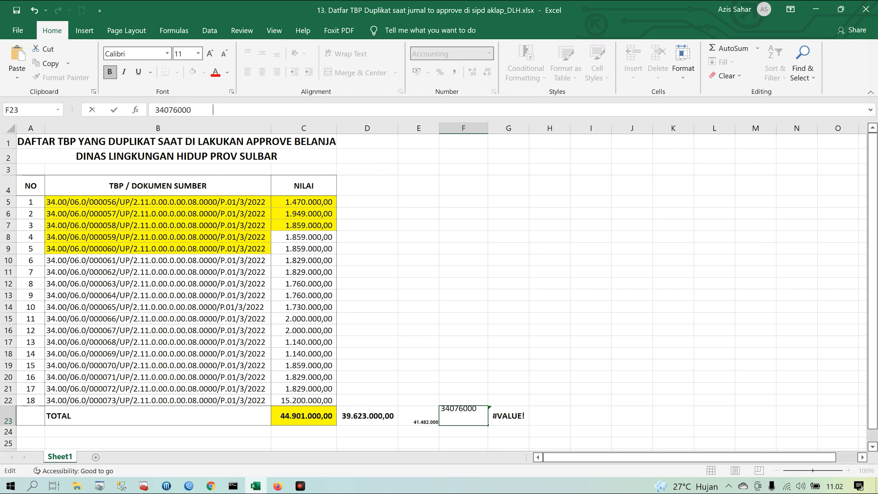
key(Return)
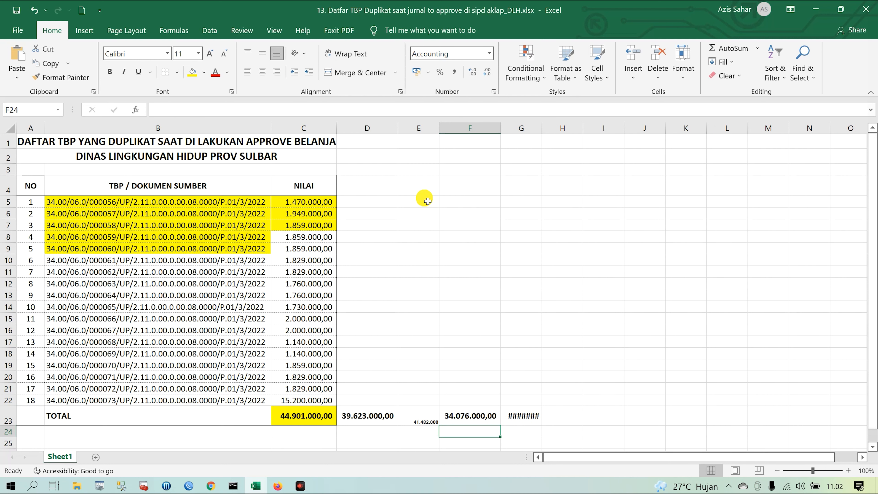
double_click(541, 129)
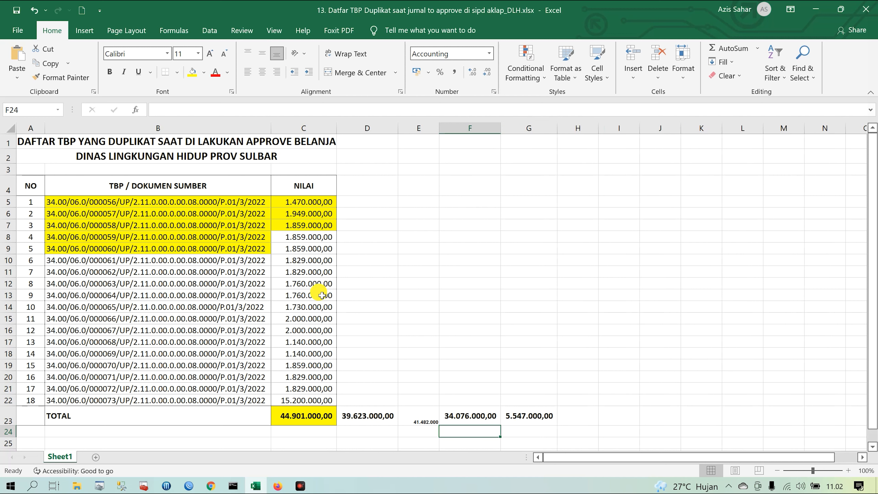
click(302, 265)
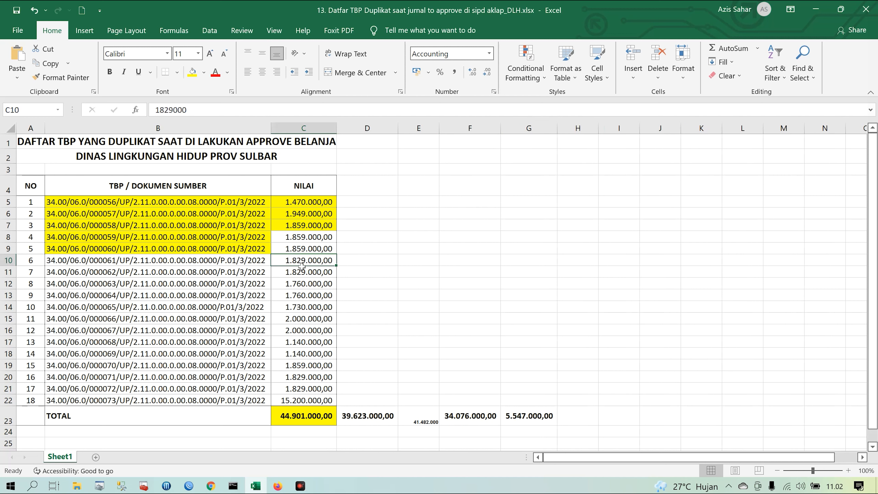
click(369, 264)
text(=)
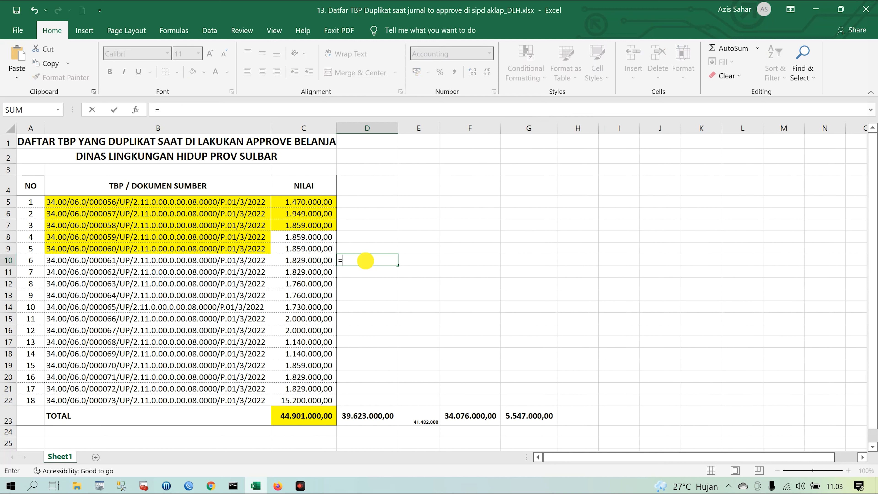
key(Escape)
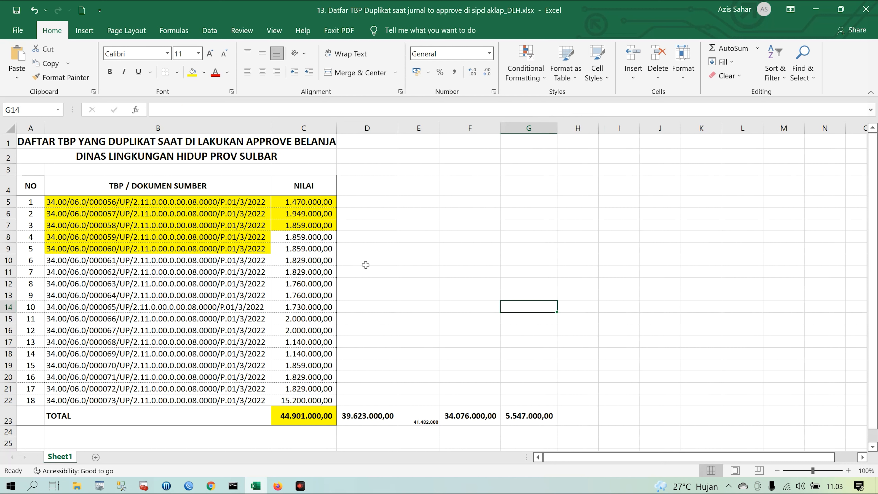
Try to total the NILAI amounts of TBP 000059 to 000061 in D10 with AutoSum.
click(738, 48)
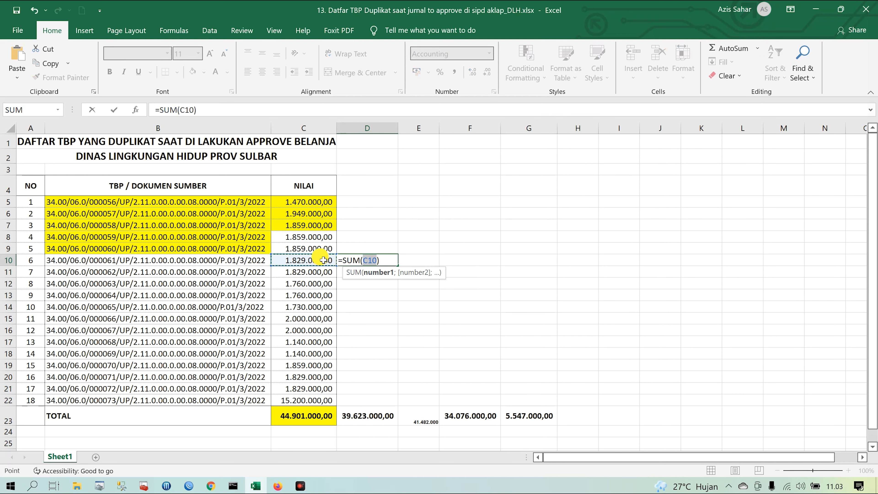
click(316, 238)
click(316, 248)
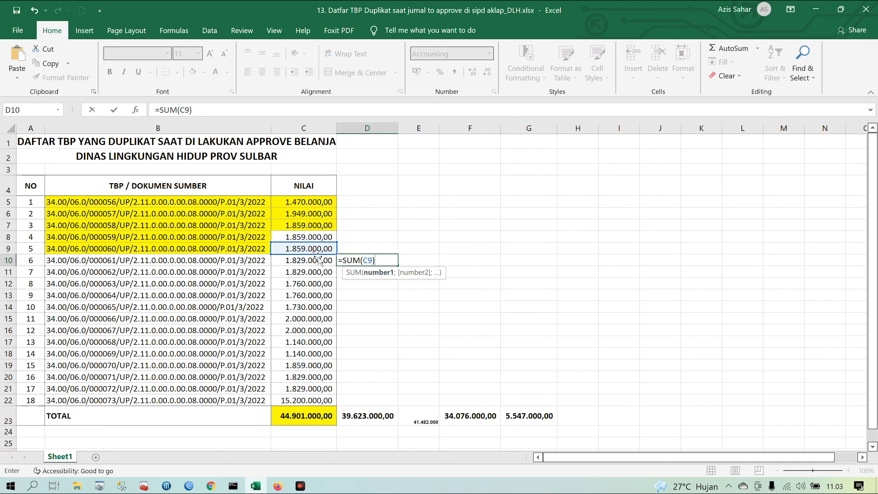
drag(314, 260, 315, 241)
click(379, 260)
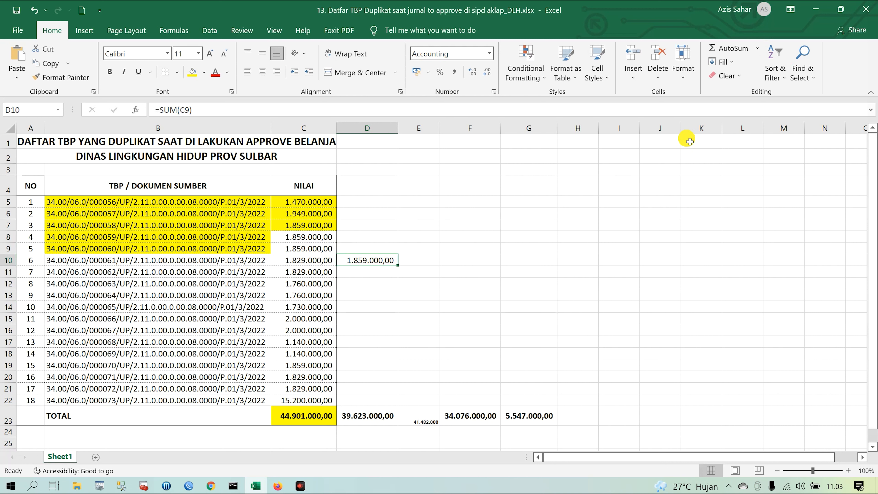
Set D10 to =SUM(C8:C10) to total the NILAI amounts of TBP 000059 to 000061.
key(F2)
click(321, 264)
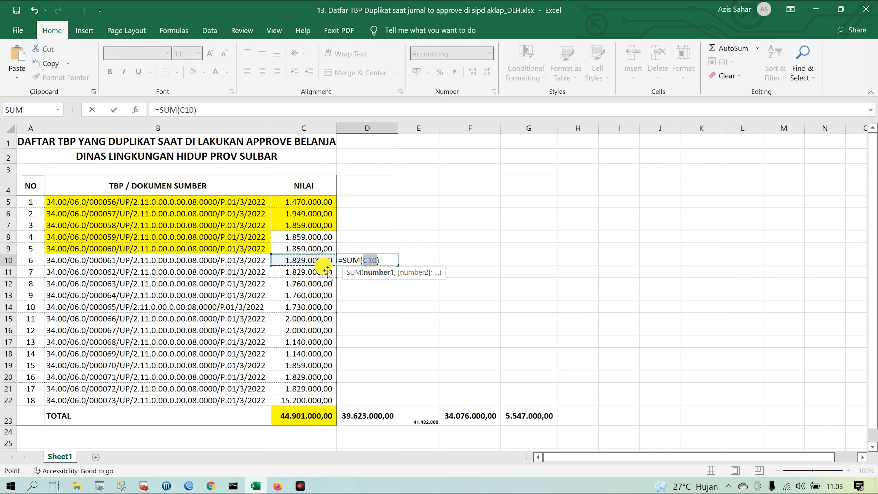
key(shift+Up)
key(shift+Up)
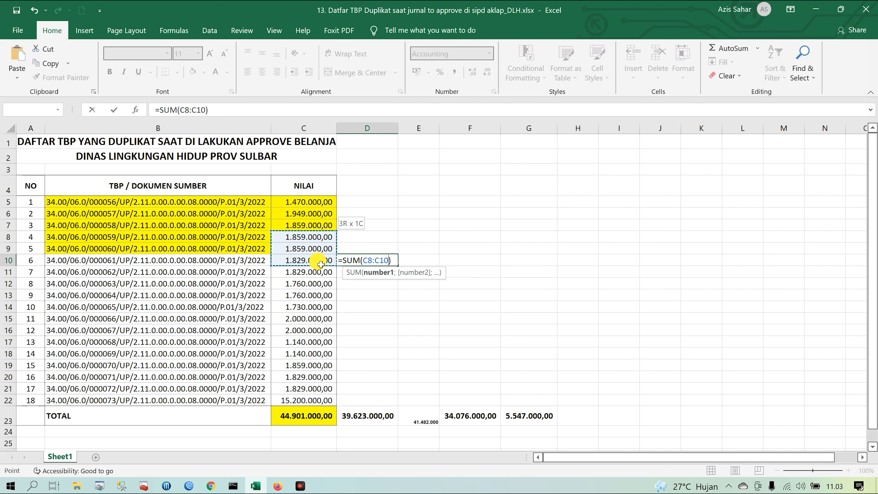
key(Return)
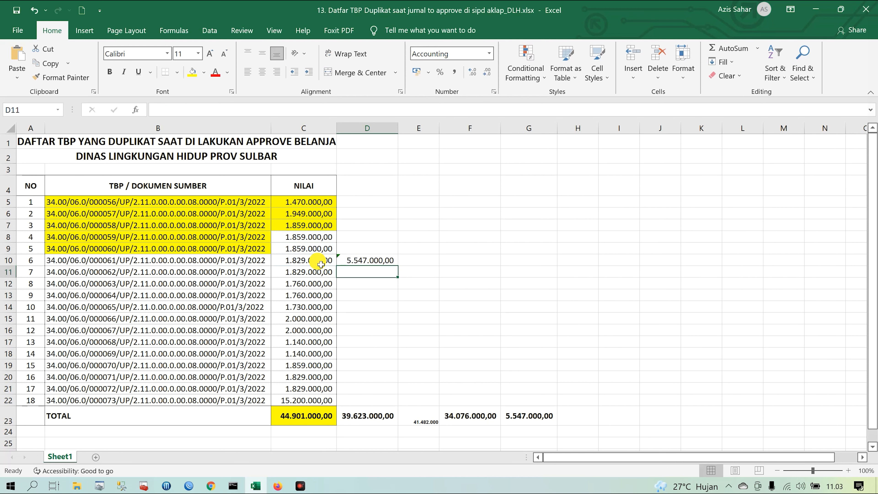
Enter the formula =D10-G23 in G22 to compare the three TBP amounts with the realisation difference.
click(554, 401)
text(=)
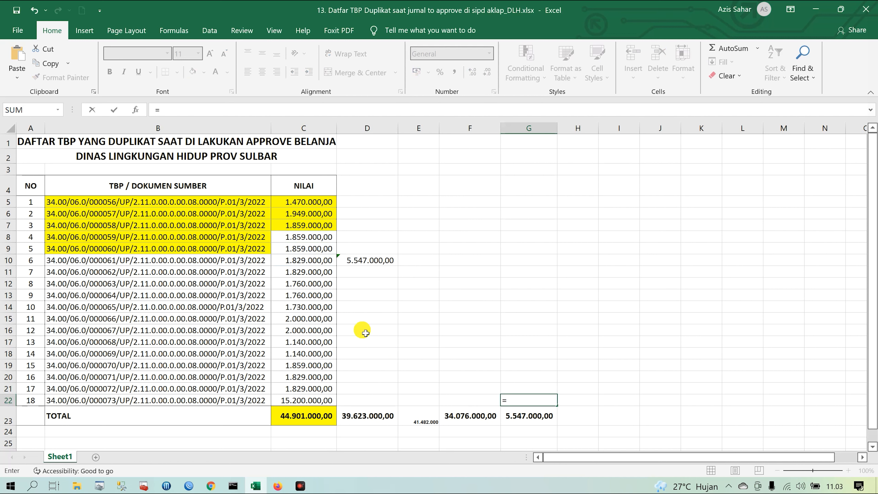
click(368, 261)
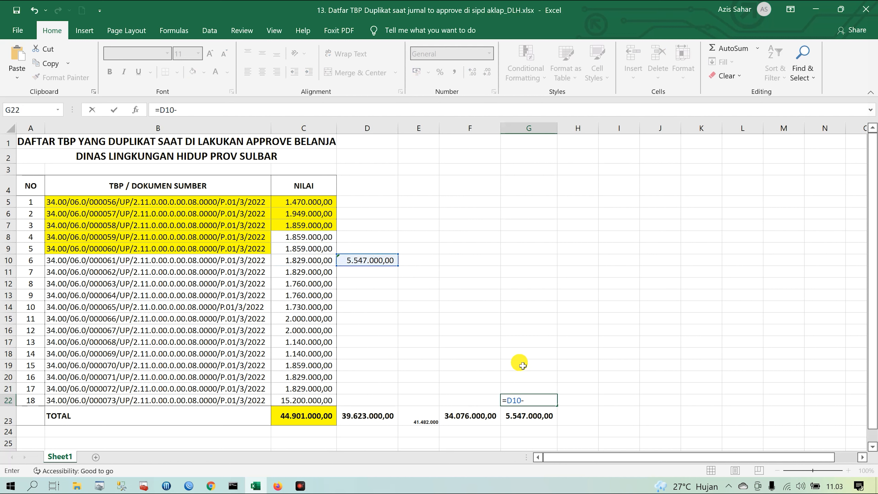
click(529, 414)
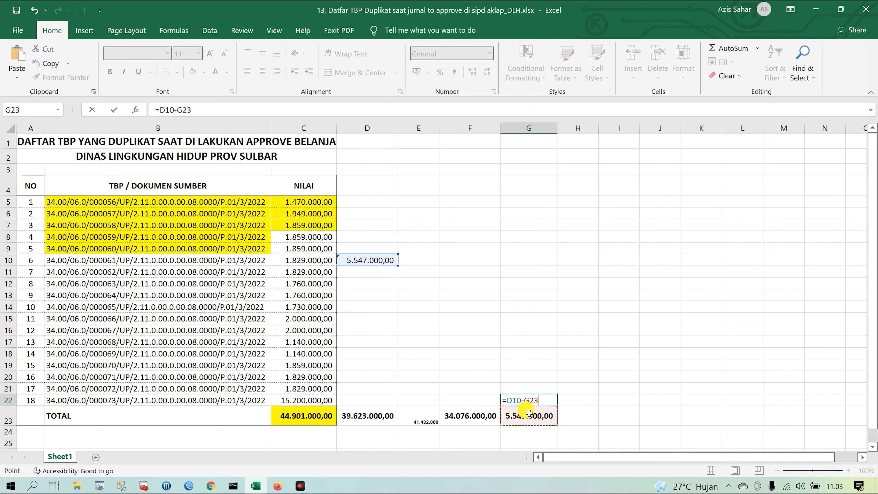
key(Return)
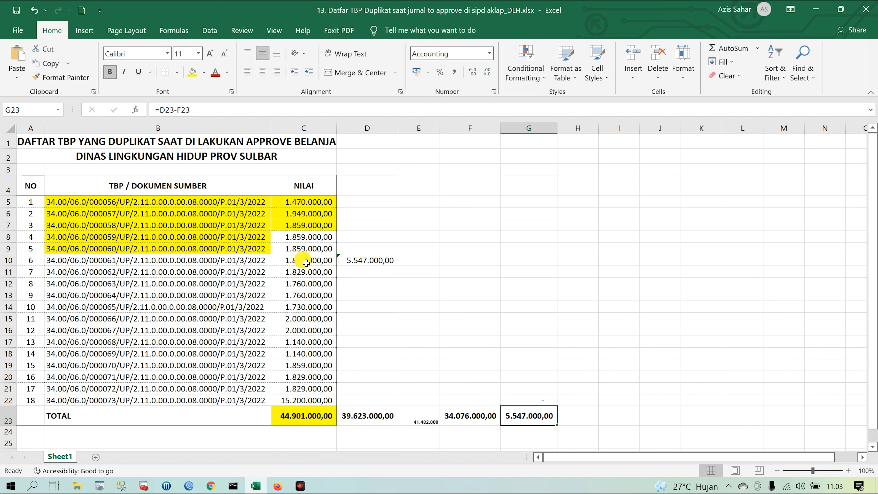
Fill the NILAI cells C8:C10 and the TBP 000061 document cell B10 with yellow.
click(238, 264)
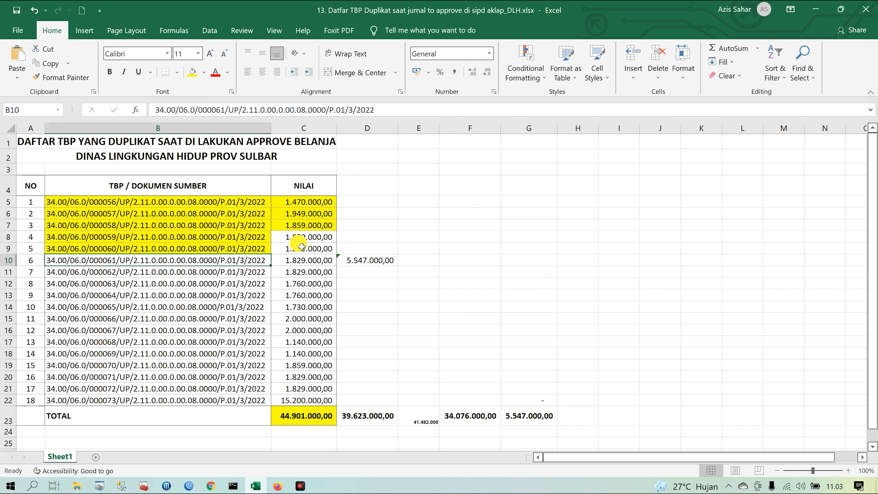
drag(310, 243, 308, 262)
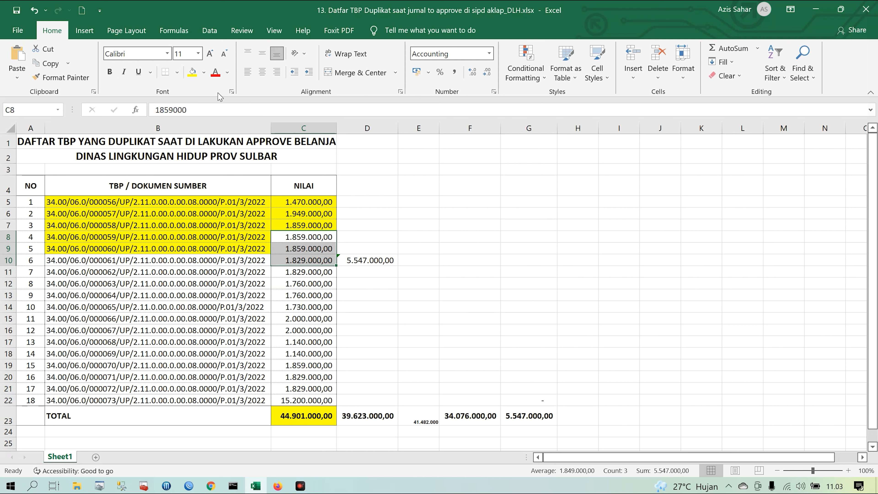
click(194, 74)
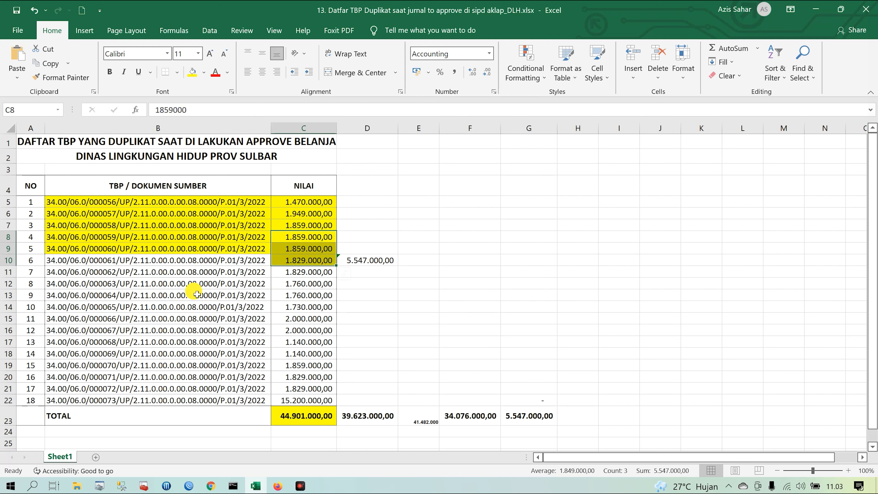
click(218, 261)
click(193, 73)
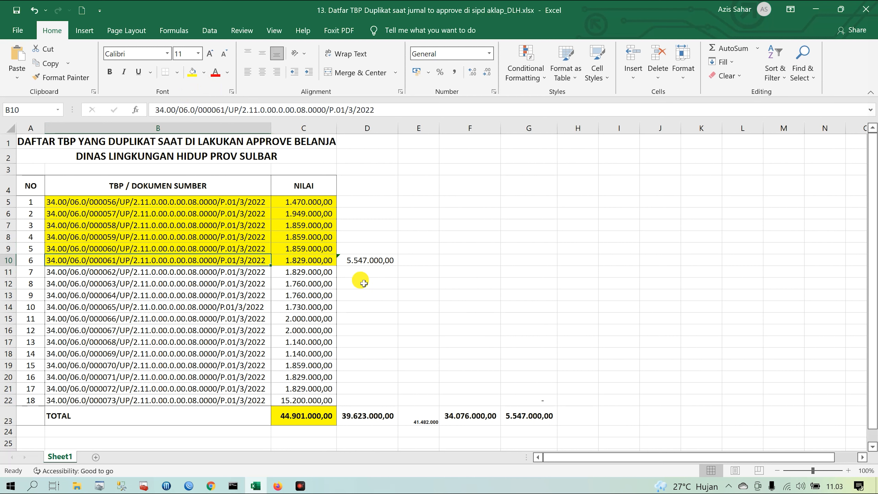
click(403, 301)
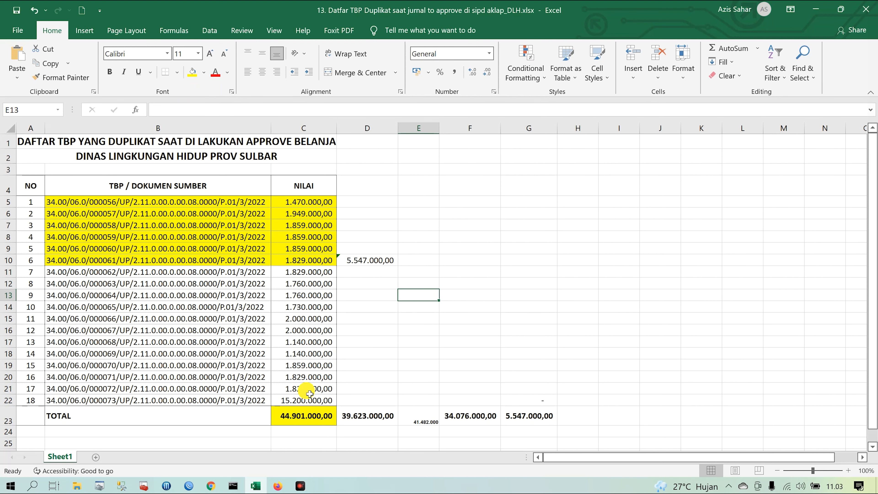
Switch to SIPD in Chrome and review the Buku Jurnal entries of Dinas Lingkungan Hidup with their TBP source documents.
click(212, 486)
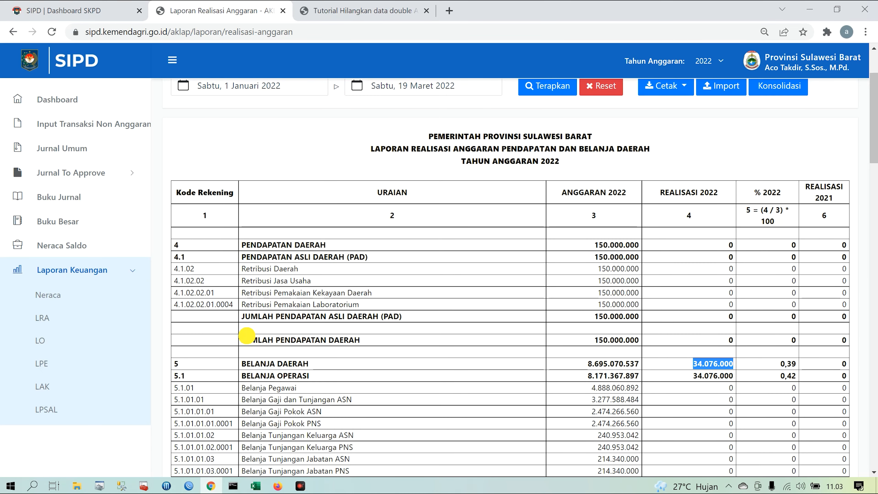
click(104, 173)
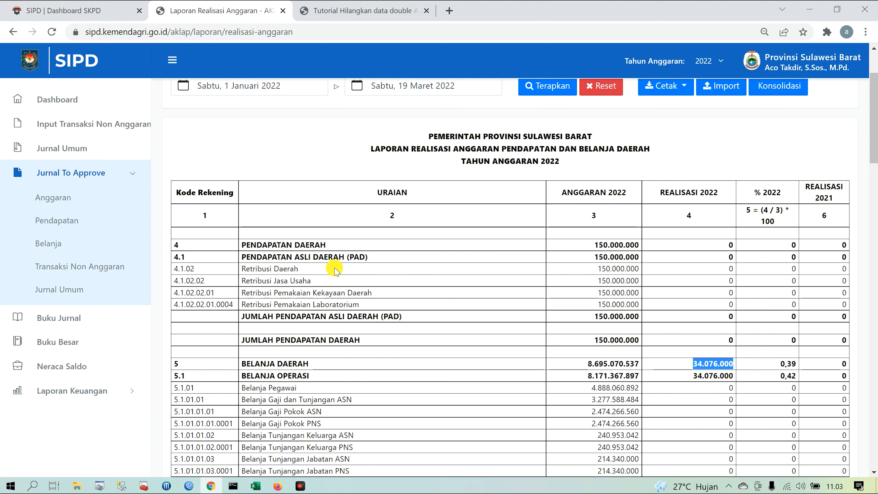
click(69, 316)
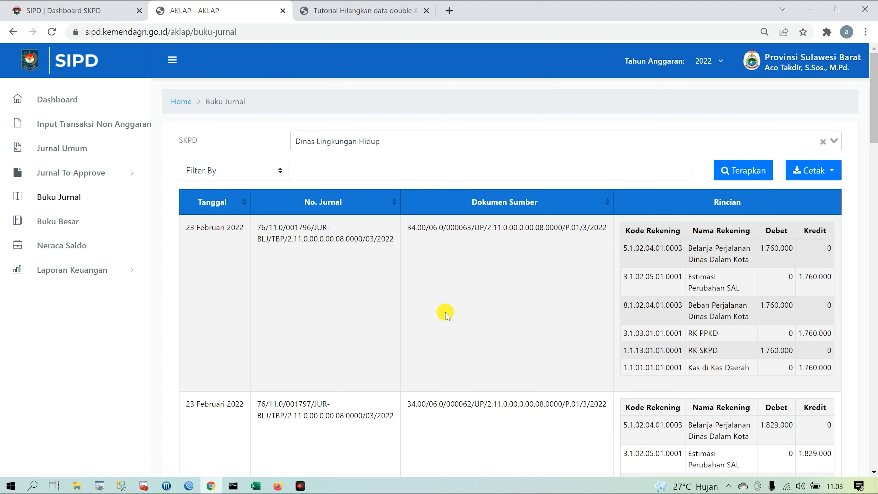
scroll(501, 343, down, 10)
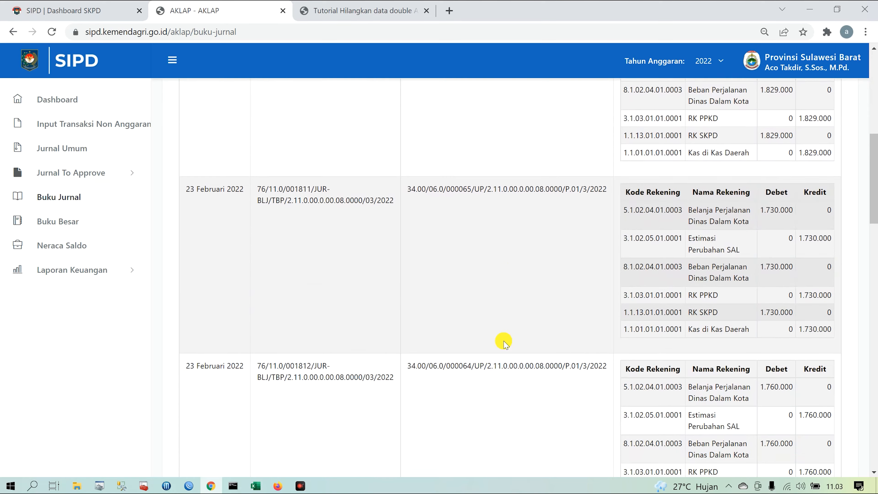
scroll(504, 343, down, 20)
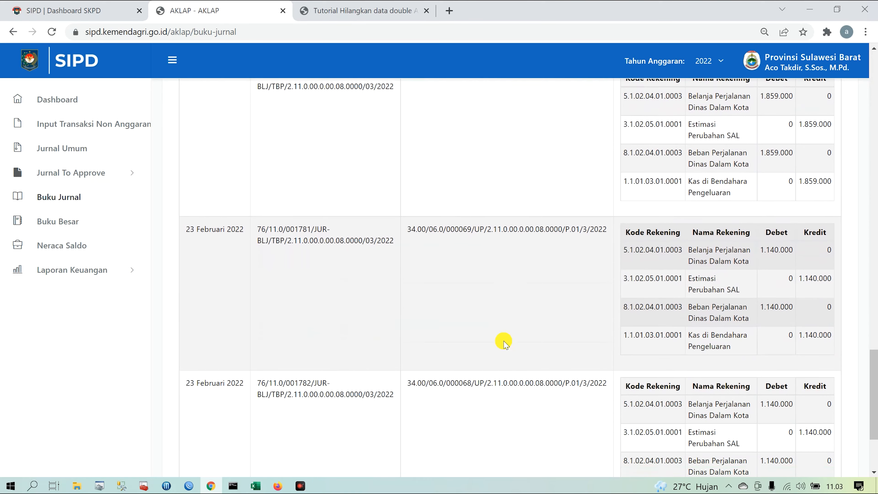
scroll(504, 344, down, 5)
Switch to the Excel list and set D22 to =SUM(C11:C22) to total the NILAI amounts of TBP 000062 to 000073.
click(256, 486)
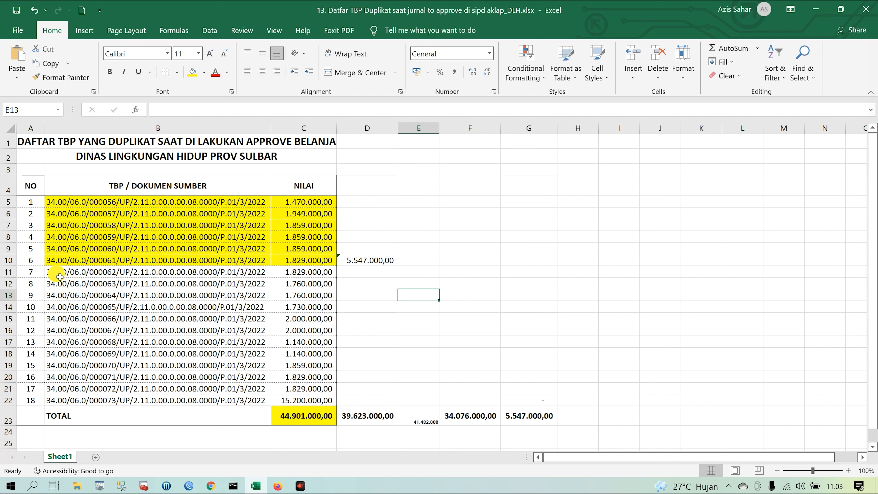
drag(59, 277, 72, 398)
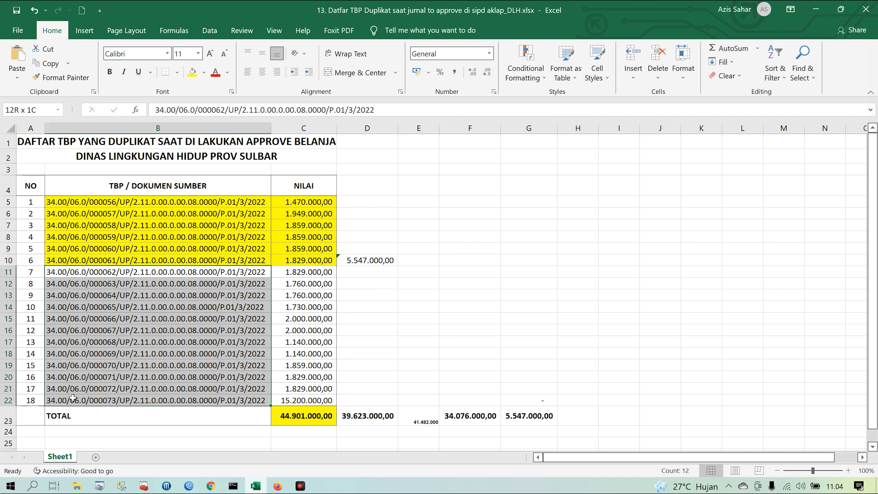
click(186, 353)
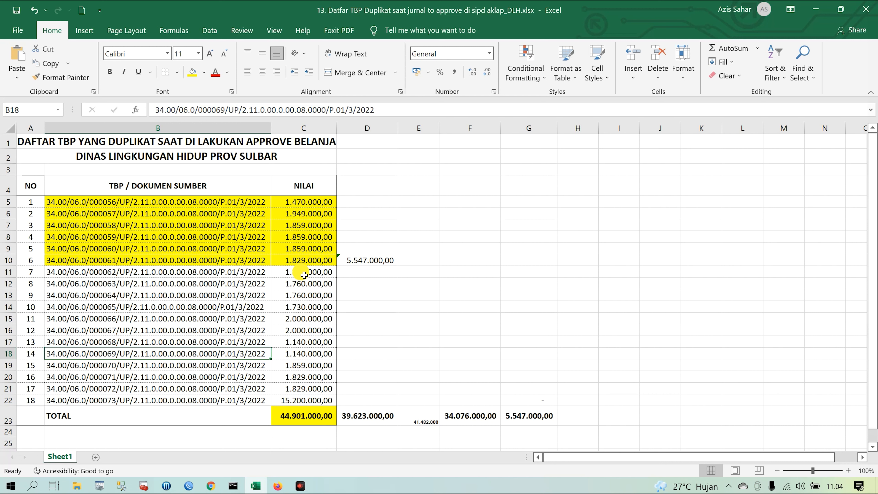
click(357, 394)
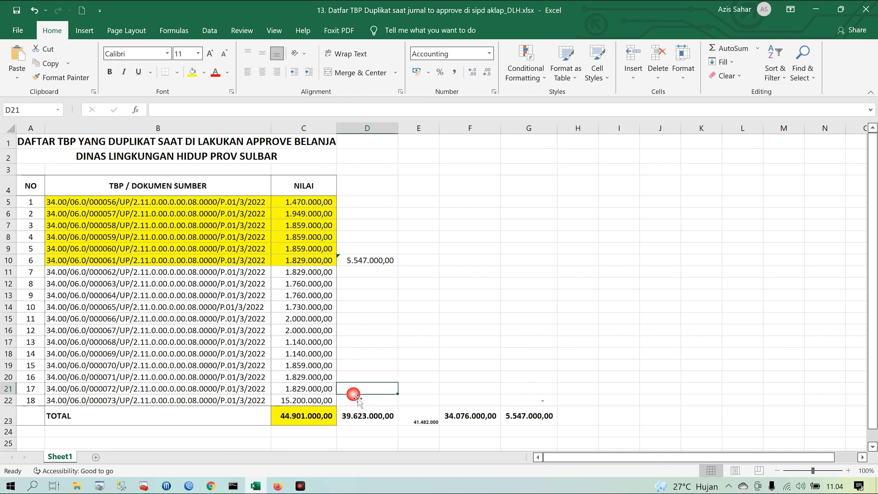
click(362, 402)
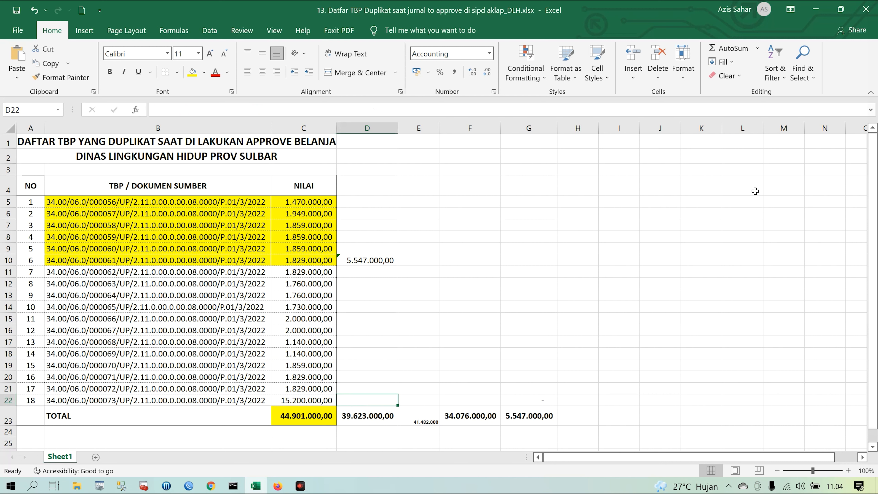
click(728, 48)
drag(328, 273, 311, 399)
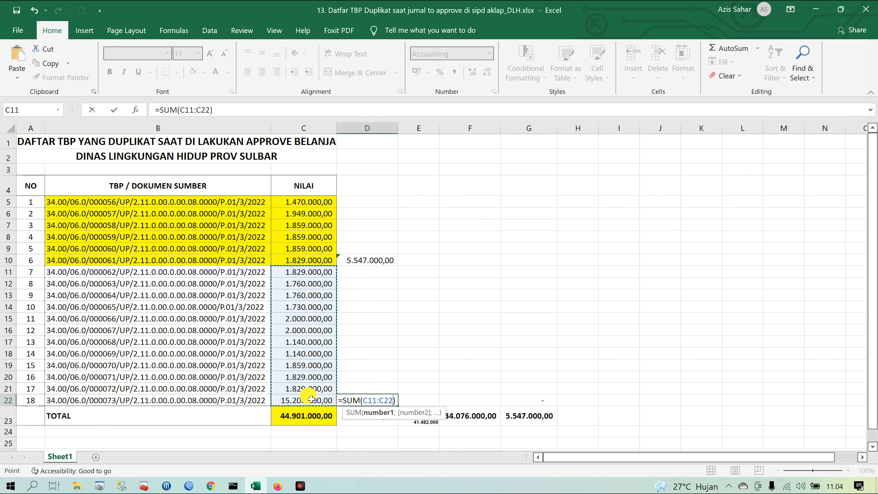
key(Return)
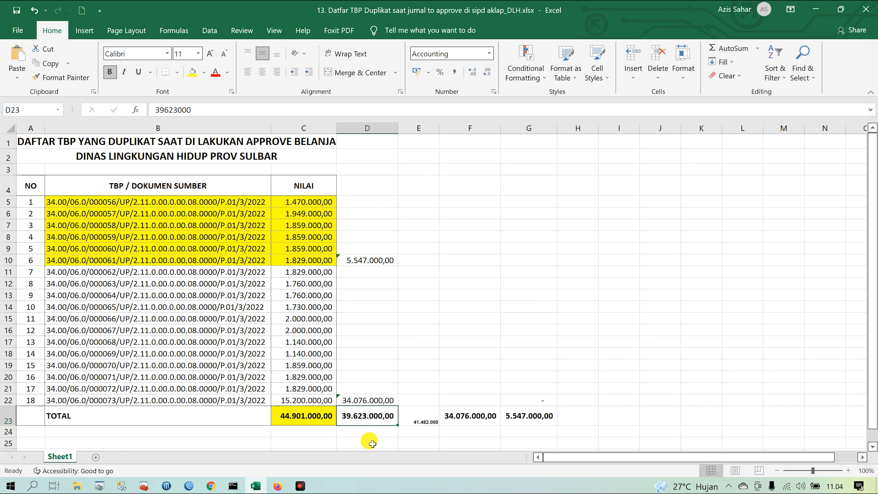
Copy the BELANJA DAERAH realisation for 2022 from the LRA report in SIPD into cell E22 of the Excel sheet.
click(210, 486)
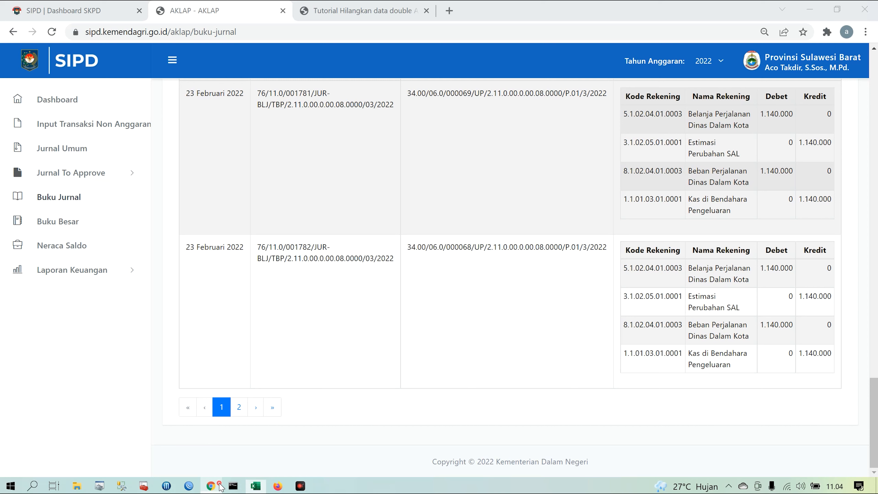
click(89, 275)
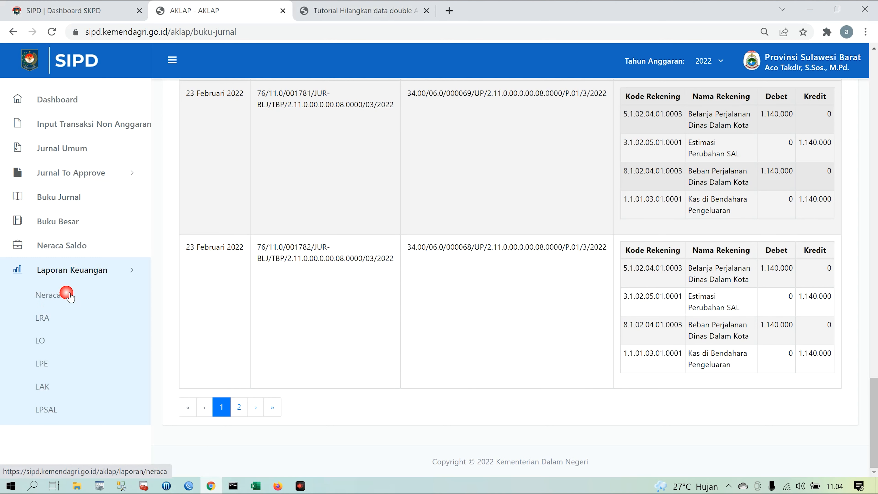
click(43, 317)
scroll(595, 389, down, 5)
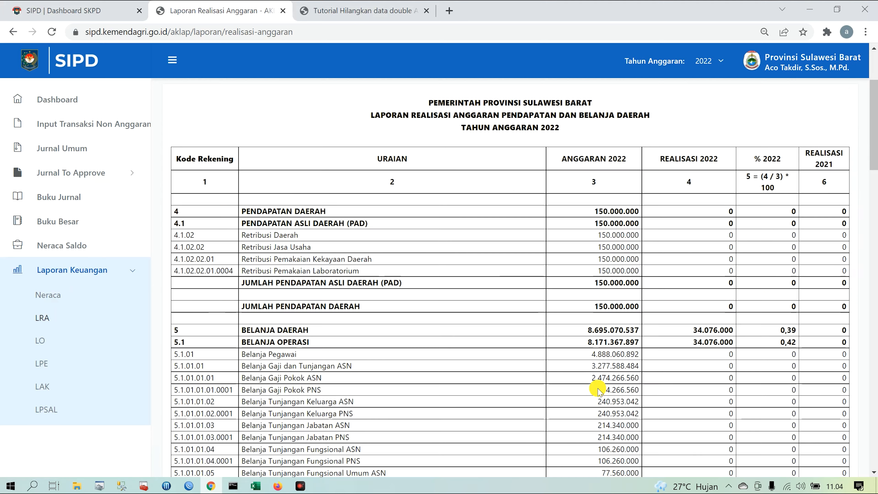
double_click(711, 257)
key(ctrl+c)
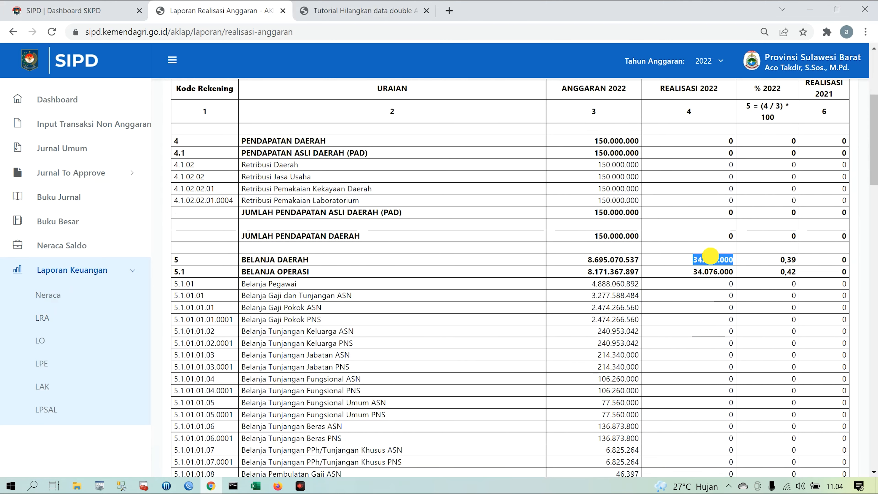
click(255, 486)
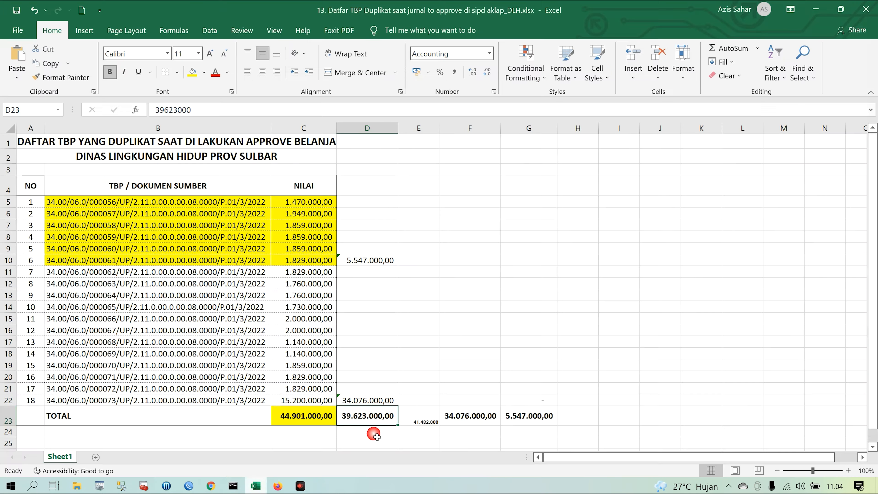
click(421, 404)
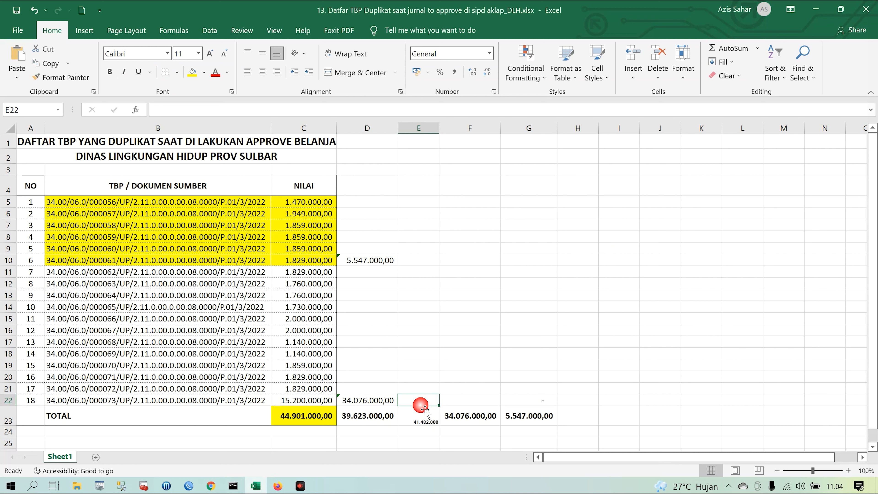
key(ctrl+v)
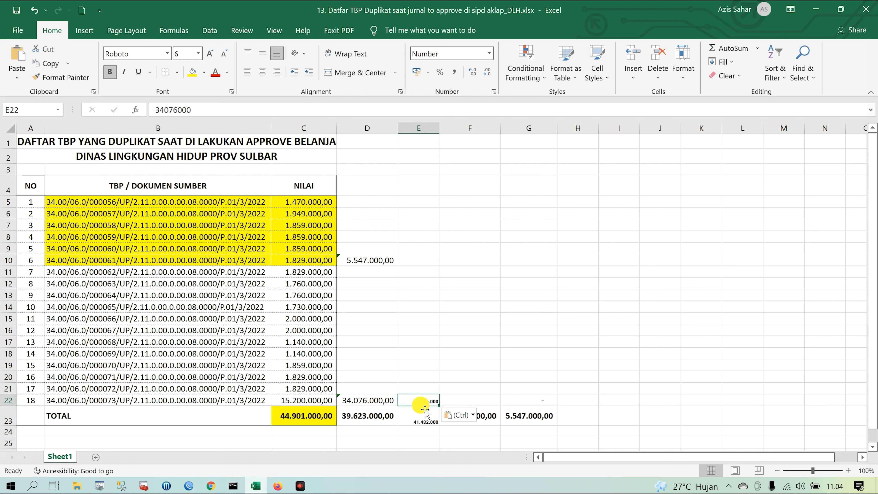
Enter the formula =D22-E22 in F22 to compare the remaining TBP total with the LRA realisation.
click(465, 397)
text(=)
click(356, 403)
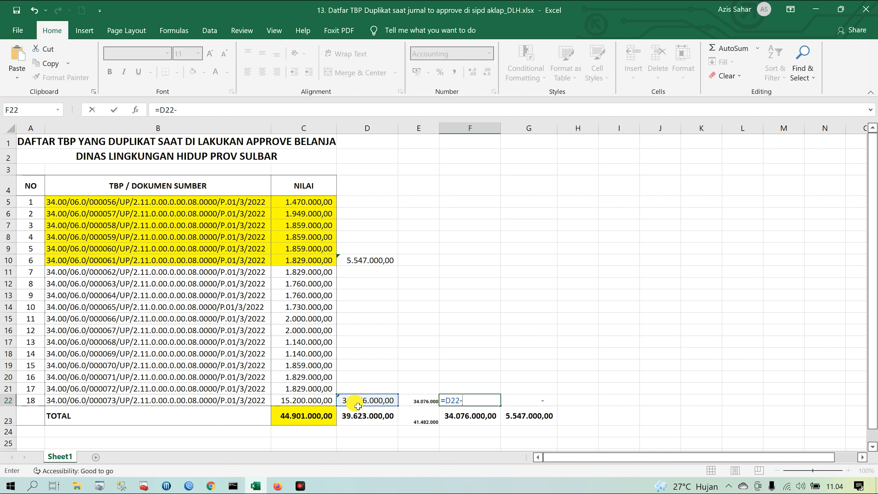
text(-)
click(422, 400)
key(Return)
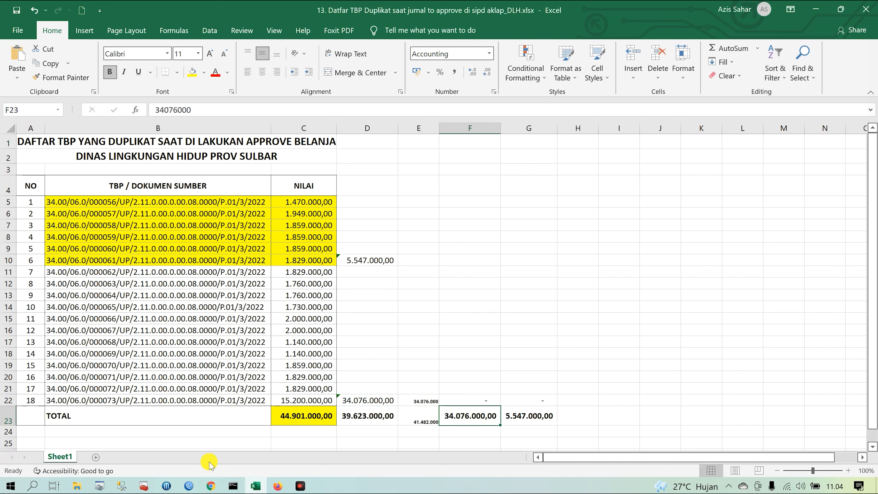
Consult the double-data removal tutorial PDF in Chrome for filtering by Approved status and selecting all journals, and return to the LRA report.
click(211, 429)
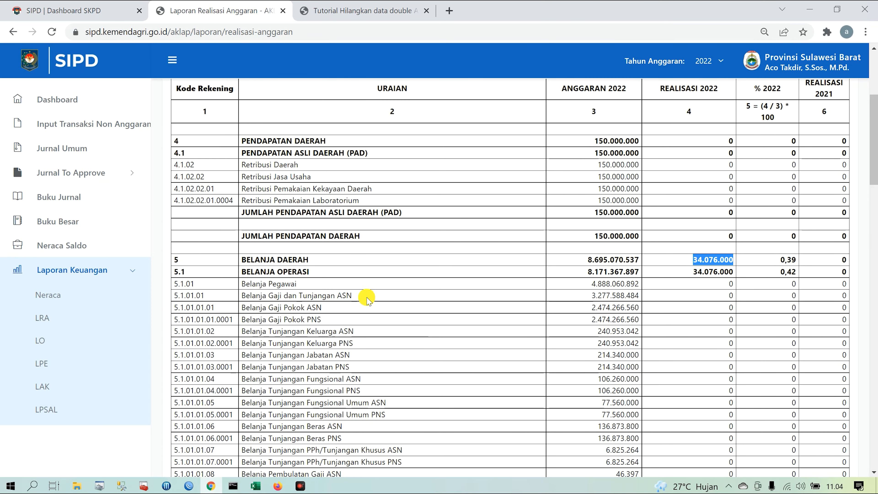
click(364, 11)
scroll(444, 287, down, 10)
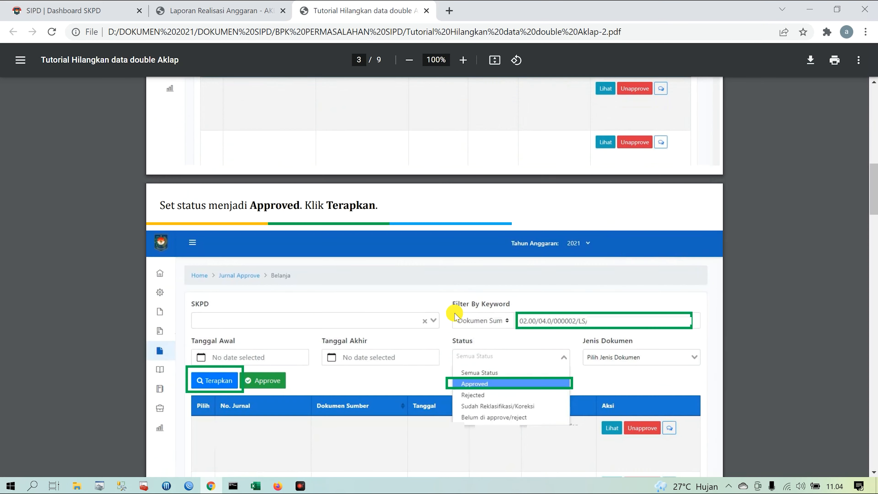
scroll(455, 315, down, 4)
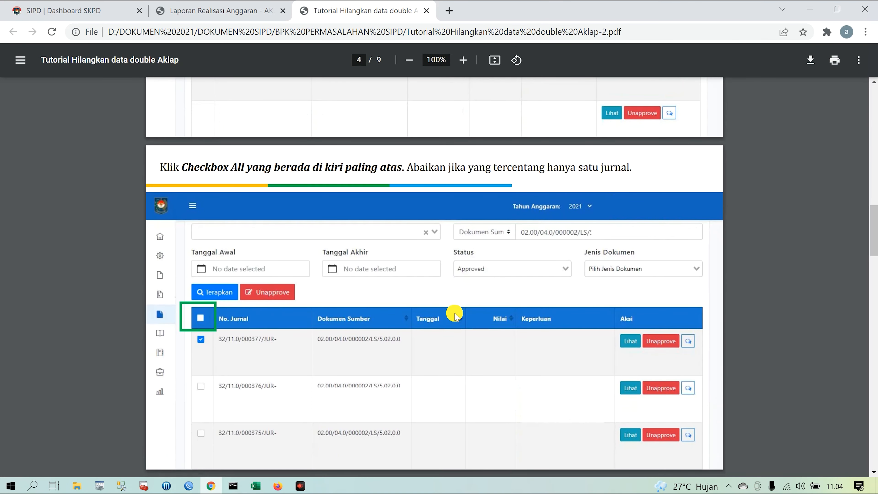
click(237, 17)
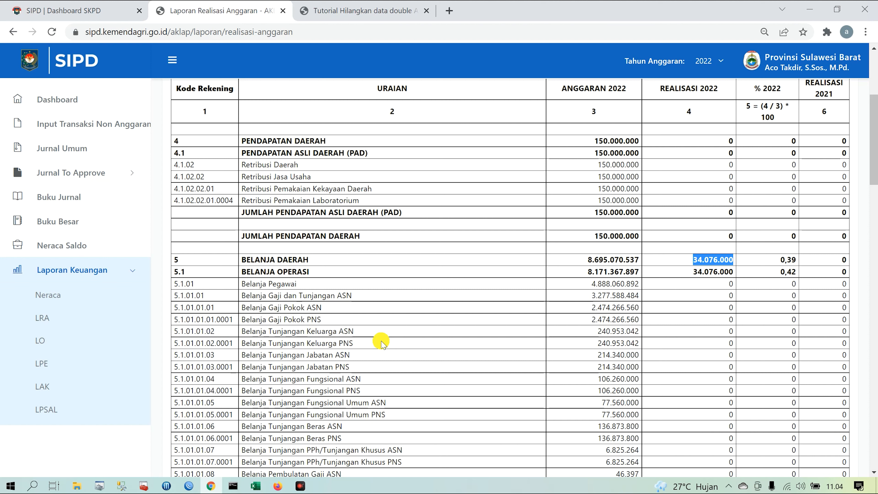
Filter the Belanja journals to approve of Dinas Lingkungan Hidup by the status Approved.
click(89, 173)
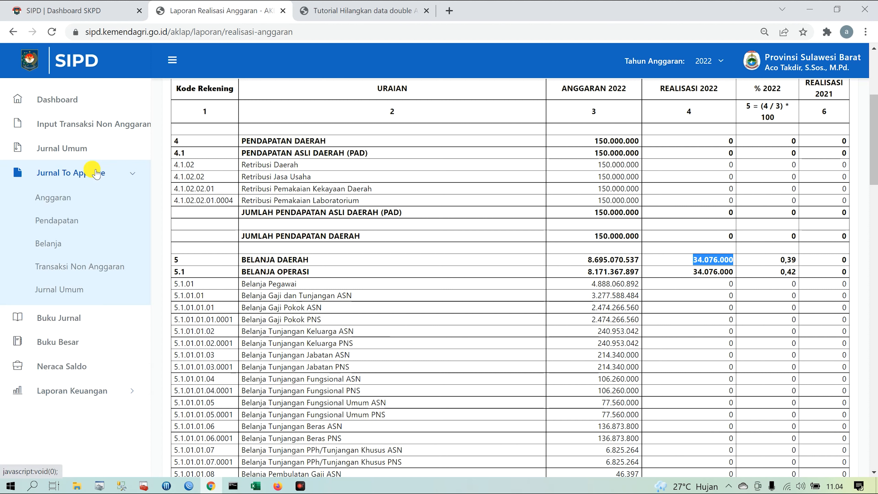
click(52, 243)
click(585, 204)
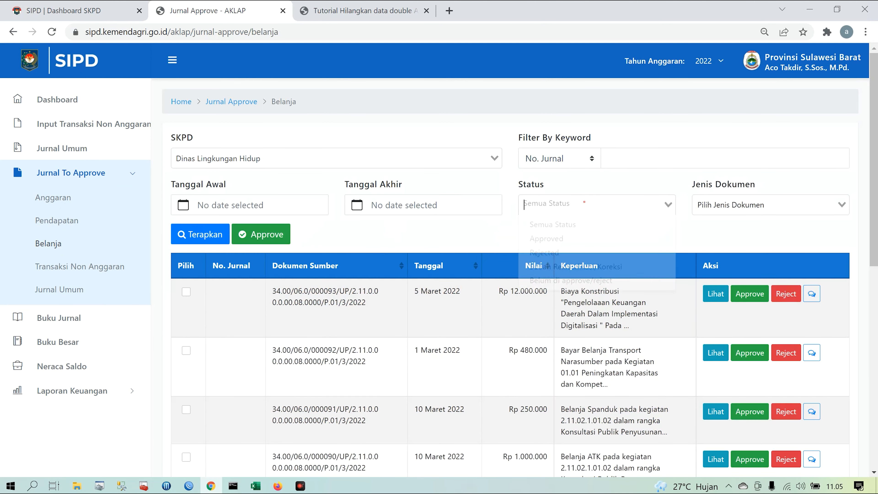
click(560, 238)
click(222, 240)
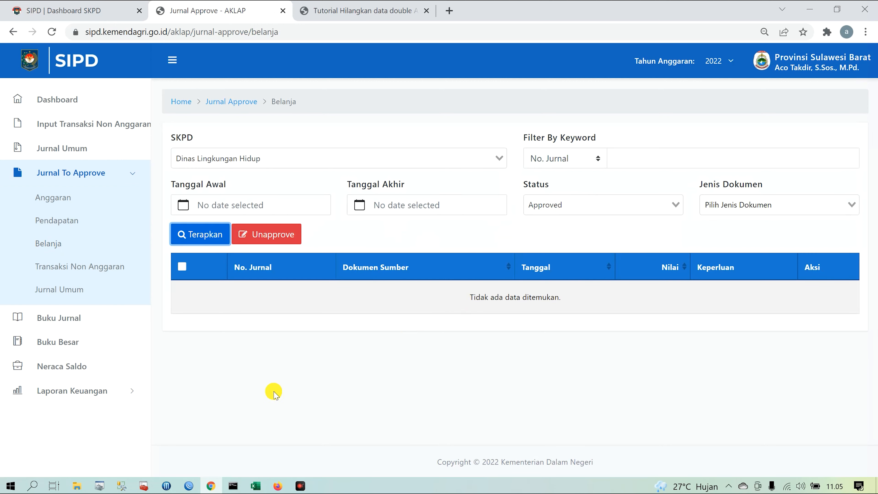
Check the BELANJA DAERAH realisation for 2022 in the LRA report of Dinas Lingkungan Hidup.
click(69, 391)
click(43, 316)
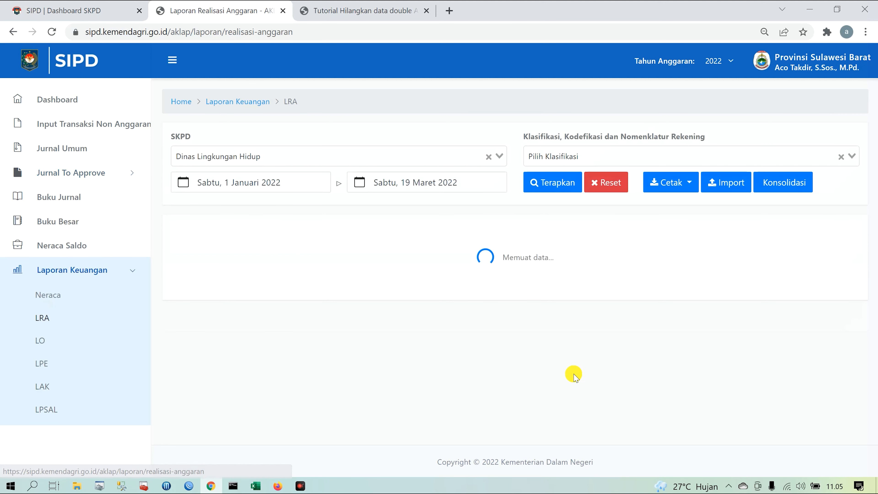
scroll(668, 418, down, 1)
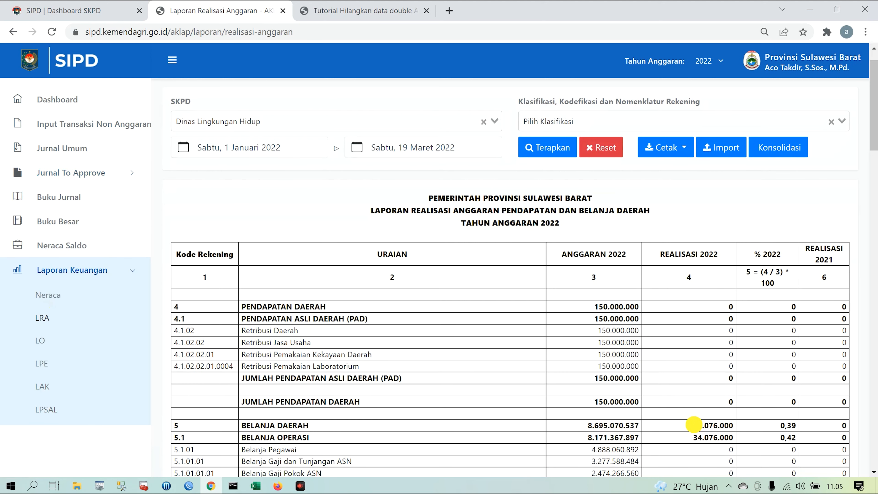
drag(693, 424, 732, 425)
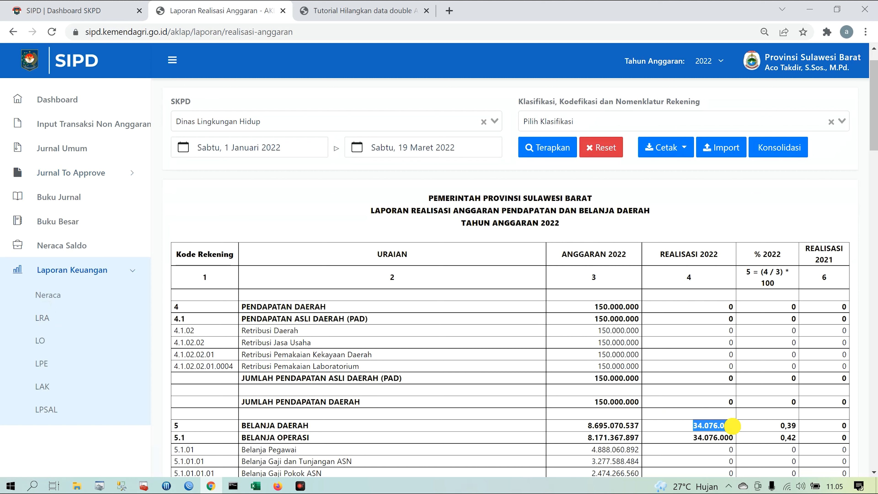
click(402, 379)
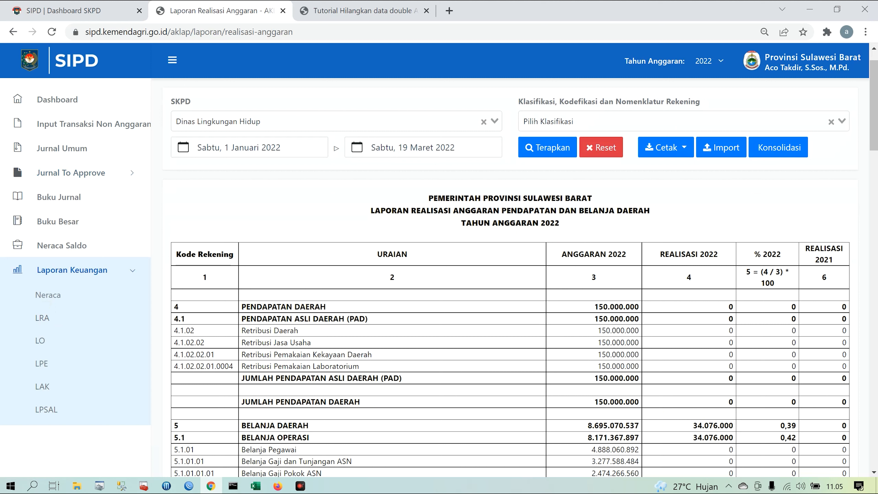
Open the Buku Jurnal of Dinas Lingkungan Hidup and find its first source document, TBP 000063, in the Excel duplicate list.
click(60, 201)
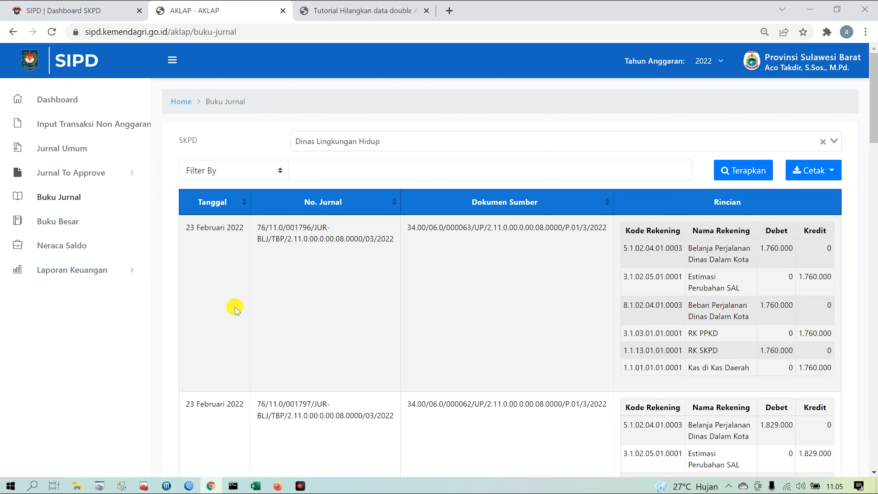
drag(407, 227, 606, 233)
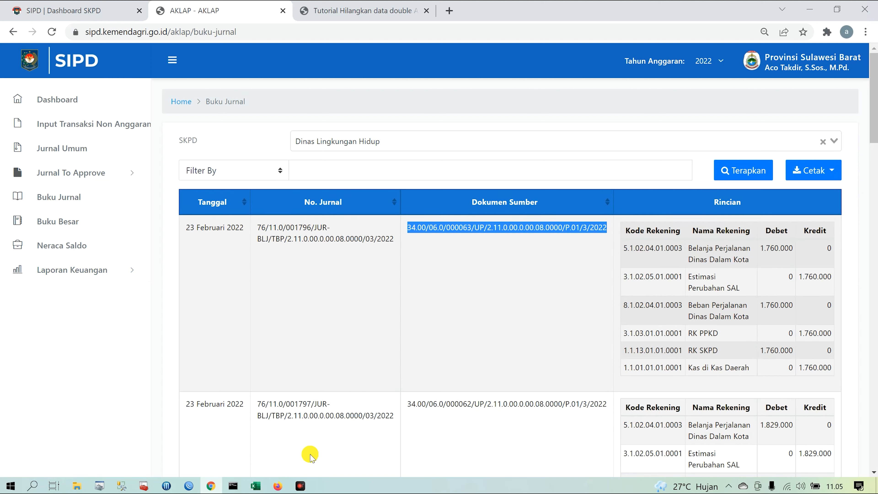
click(255, 486)
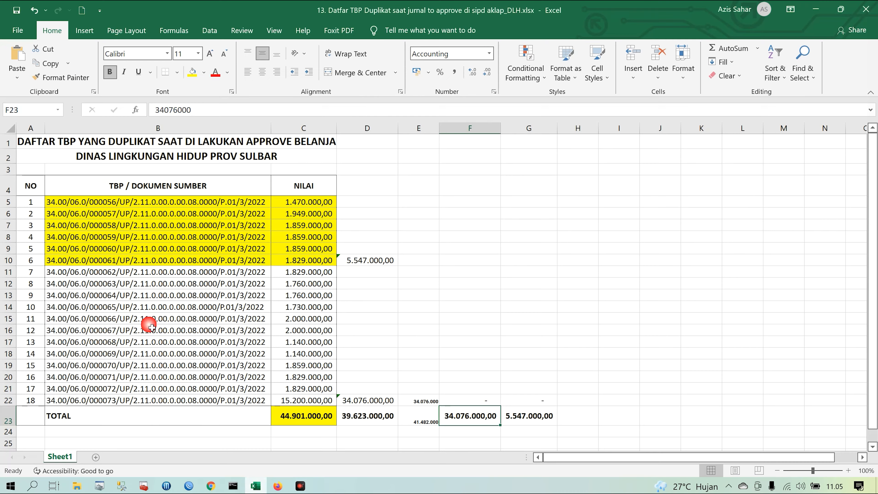
click(111, 283)
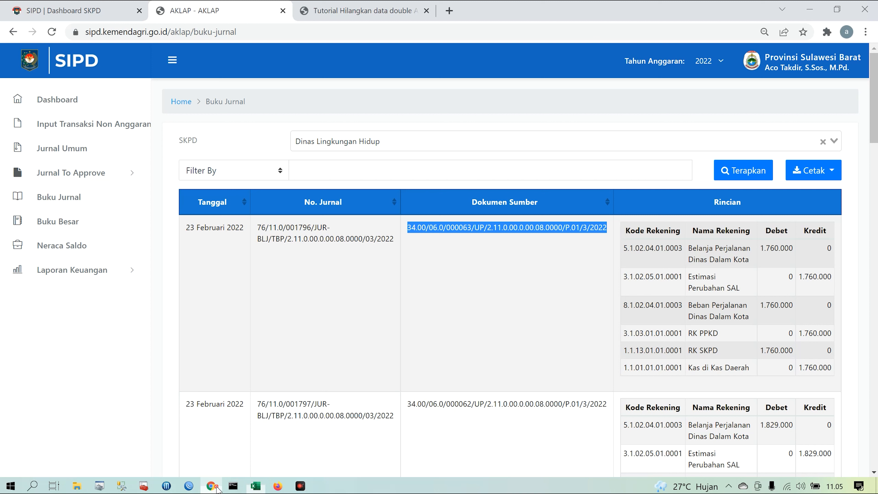
Switch back to Chrome and check the Belanja Perjalanan Dinas Dalam Kota account codes and debit amount in the first two journals.
click(211, 485)
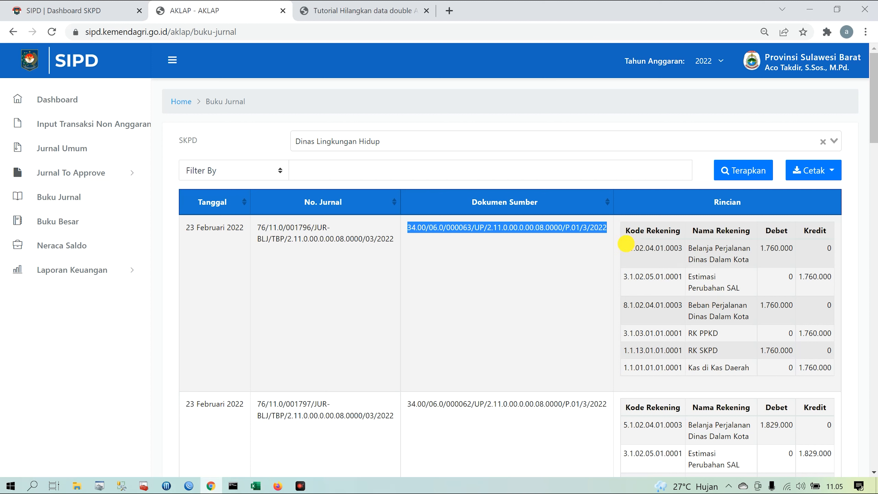
drag(624, 248, 682, 249)
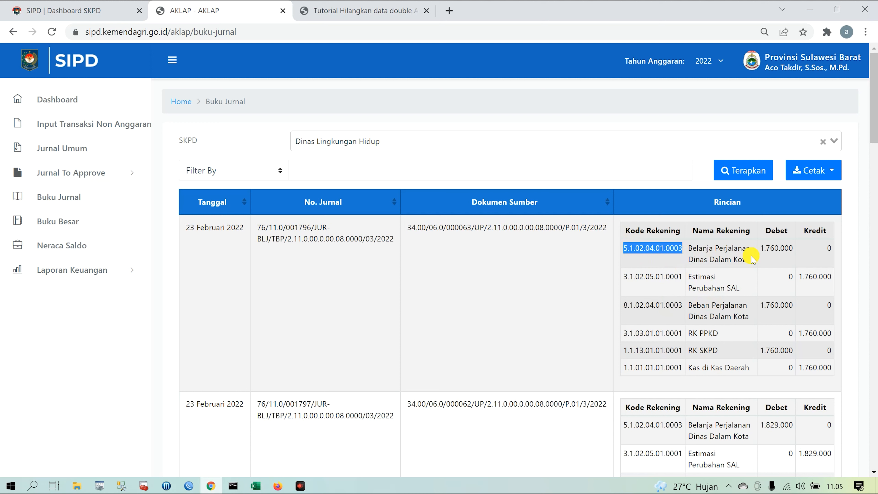
drag(760, 248, 793, 248)
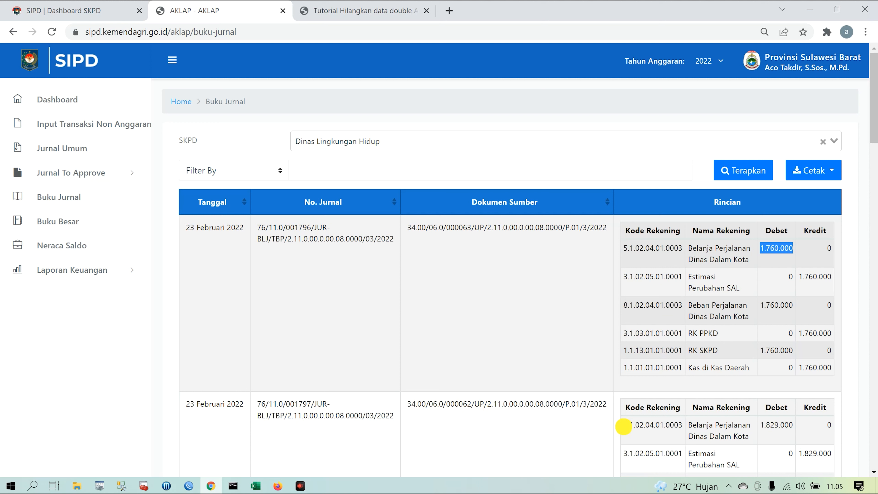
drag(622, 424, 685, 430)
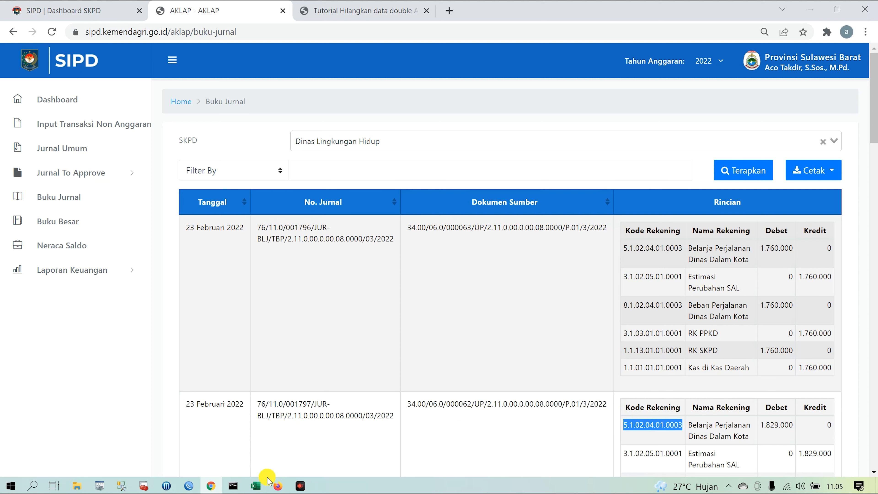
Switch to the Excel duplicate list and check the unhighlighted TBP rows, including TBP 000065, against the journals.
mouse_move(260, 488)
click(207, 408)
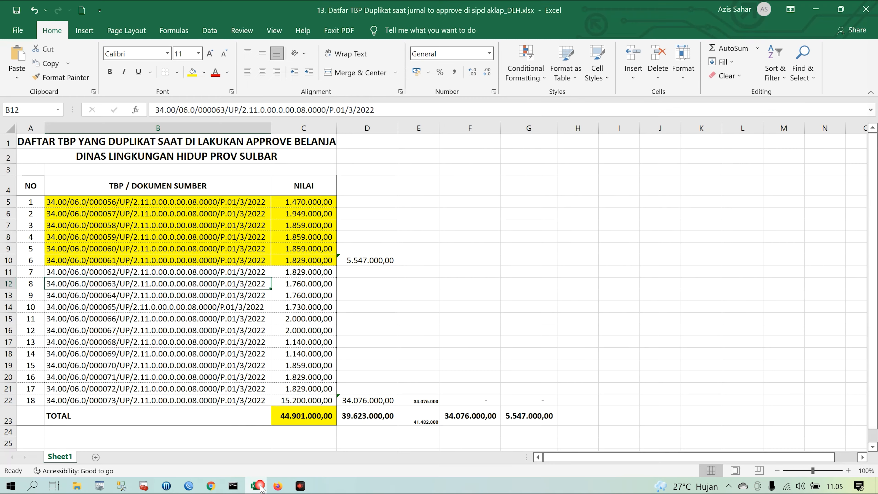
click(202, 308)
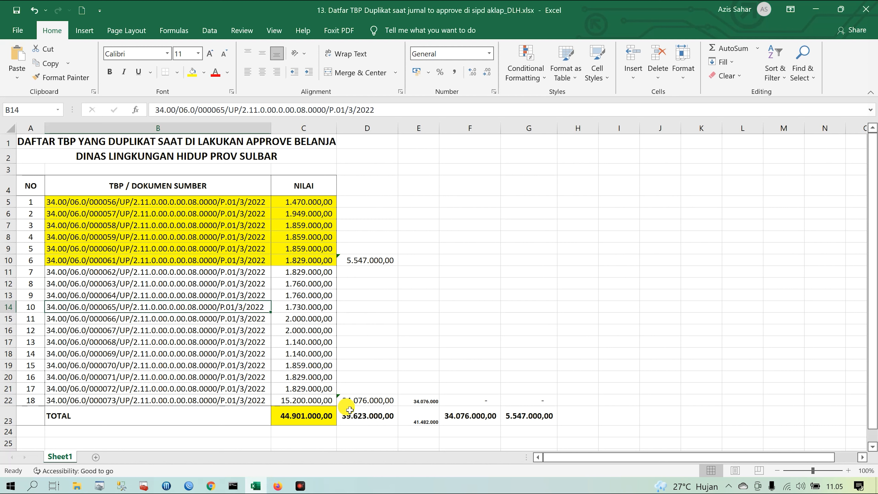
Return to Chrome and open the LRA report to review the BELANJA DAERAH realisation for 2022.
click(211, 486)
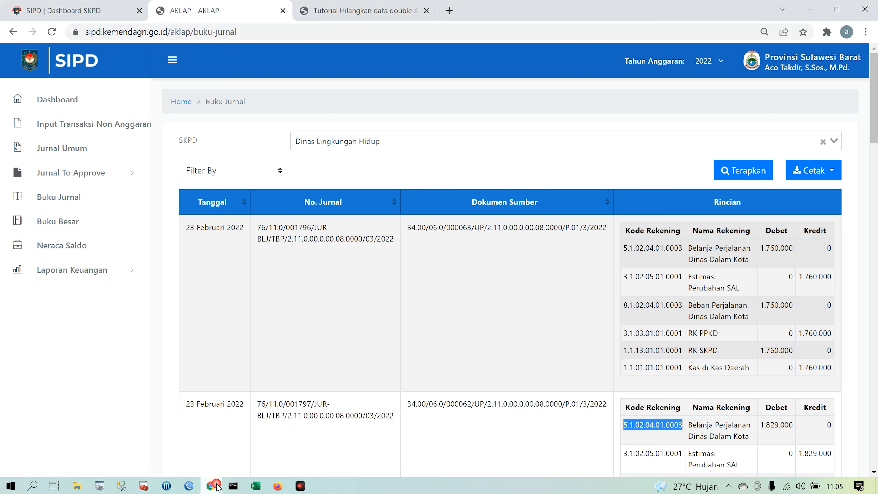
click(100, 270)
click(55, 323)
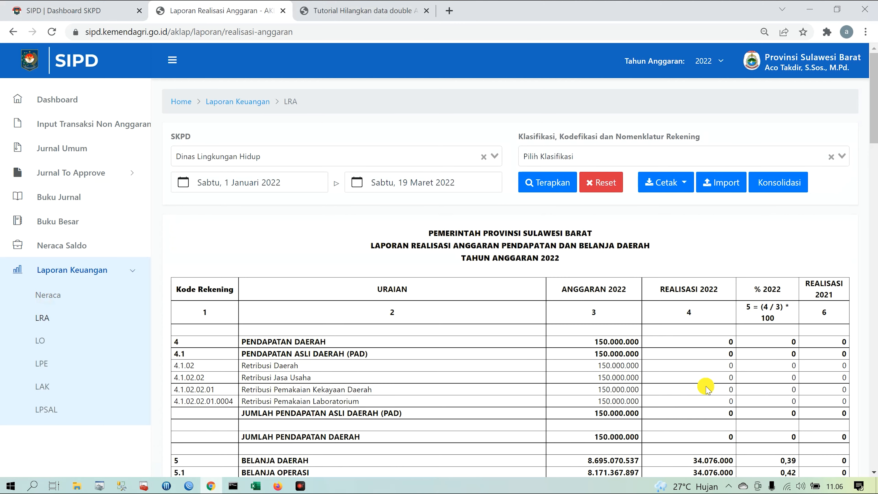
scroll(712, 345, down, 2)
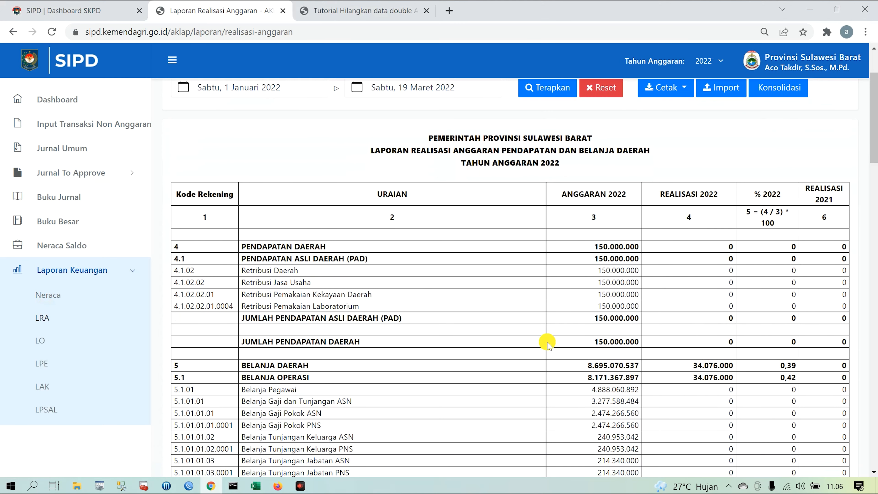